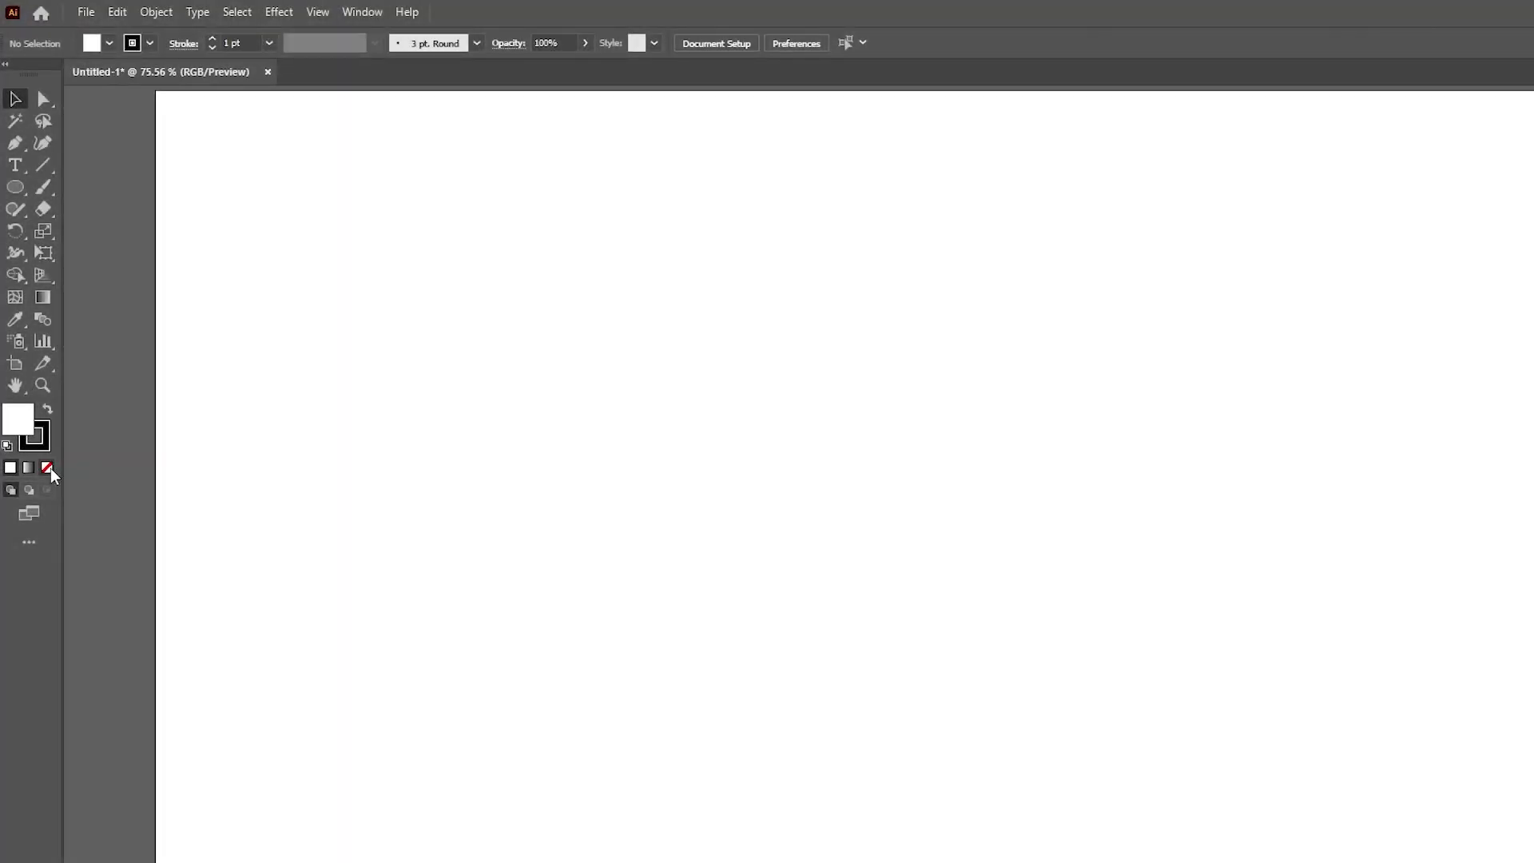
- Draw a vertical line and repeat offset copies to make six evenly spaced vertical lines
{"action": "left_click", "coordinate": [43, 166]}
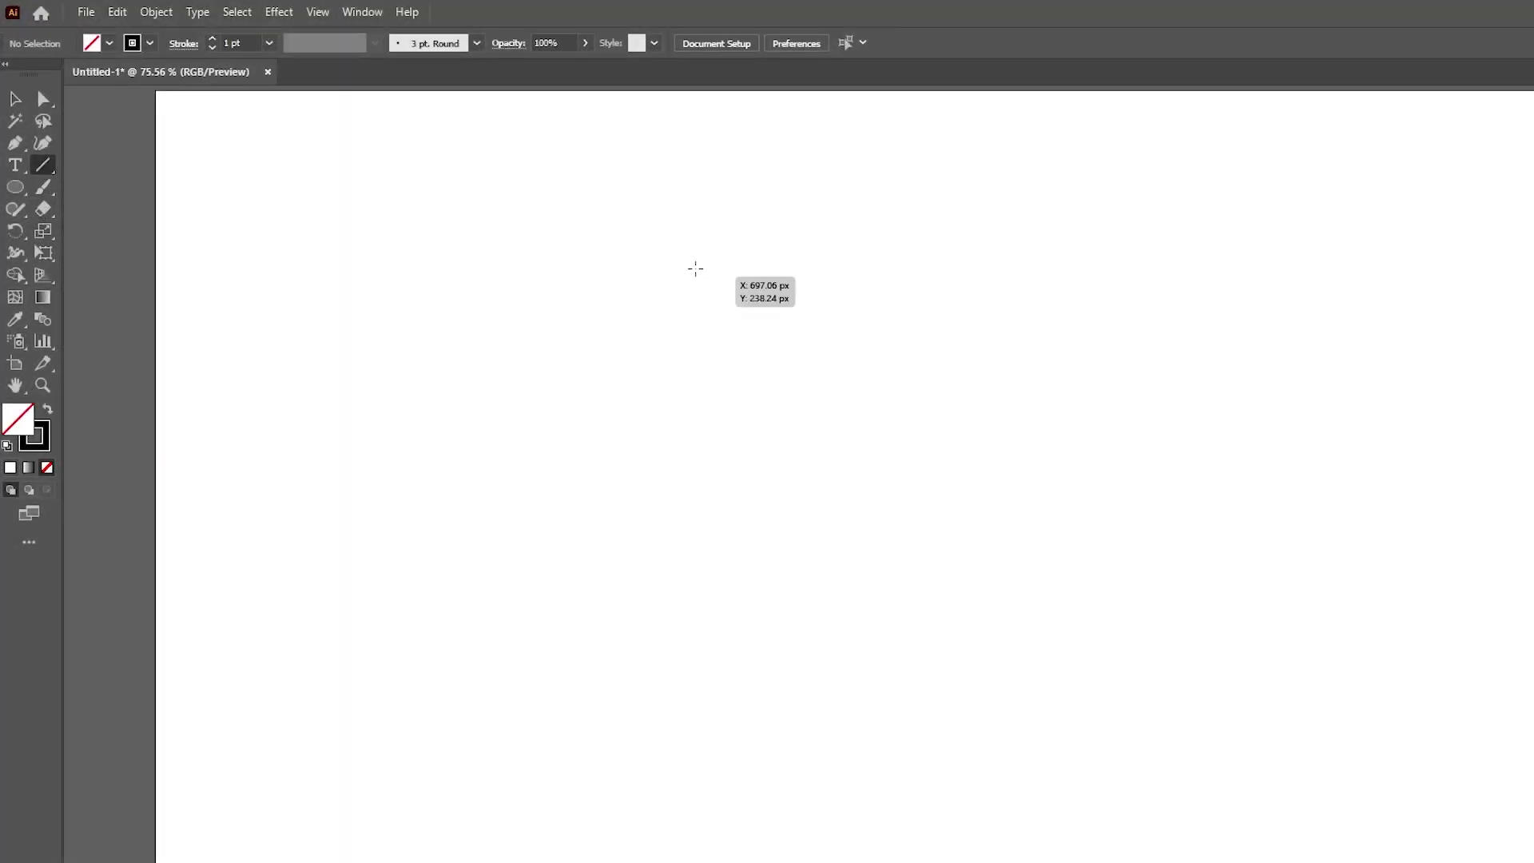
{"action": "left_click_drag", "start_coordinate": [695, 260], "coordinate": [695, 839]}
{"action": "left_click", "coordinate": [13, 100]}
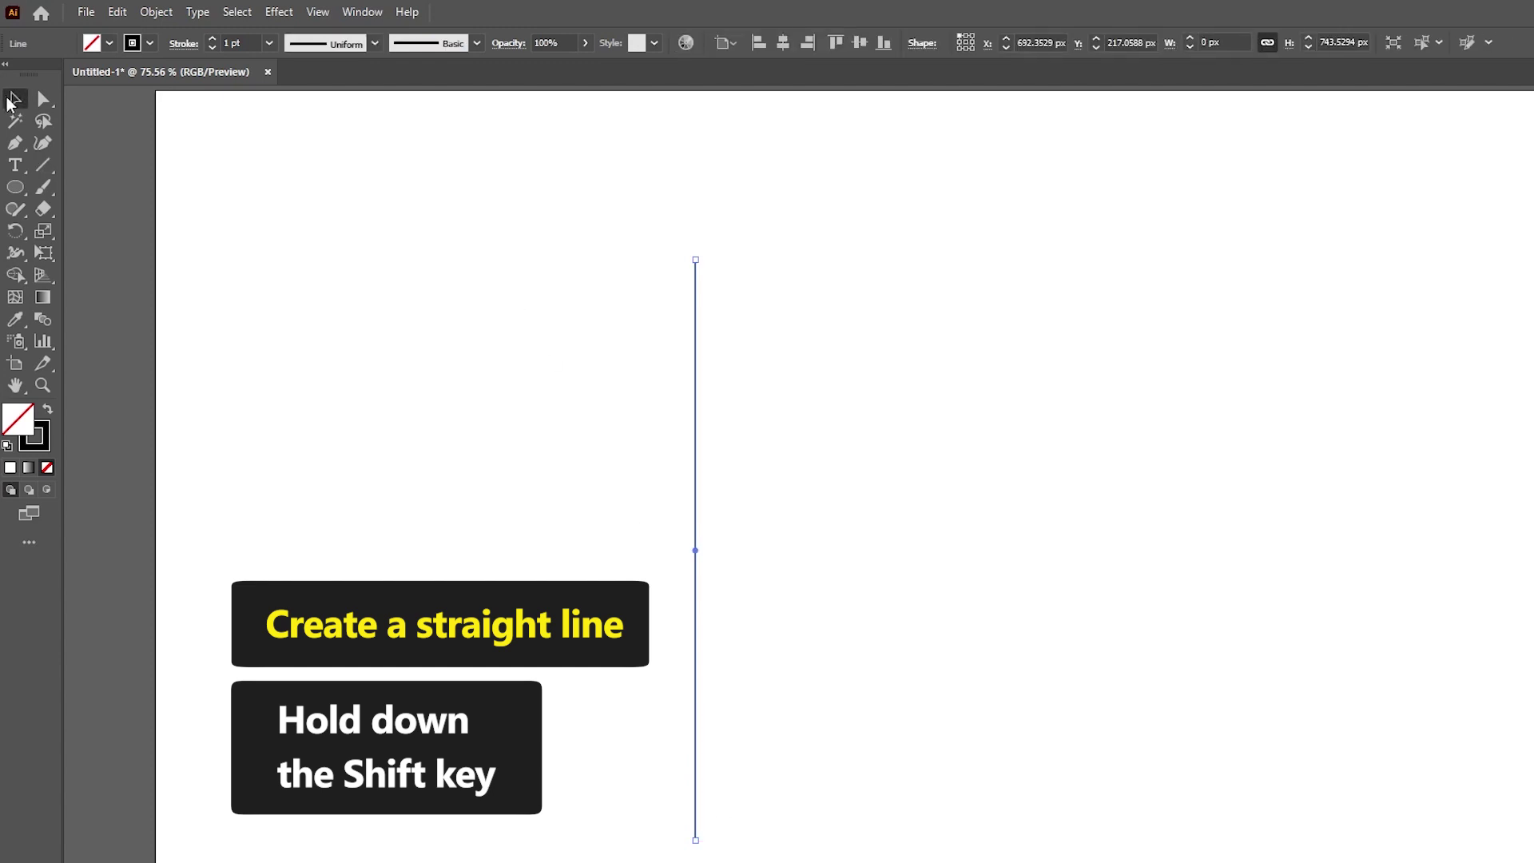
{"action": "mouse_move", "coordinate": [695, 412]}
{"action": "left_mouse_down"}
{"action": "mouse_move", "coordinate": [764, 339]}
{"action": "mouse_move", "coordinate": [816, 346]}
{"action": "mouse_move", "coordinate": [798, 346]}
{"action": "left_mouse_up"}
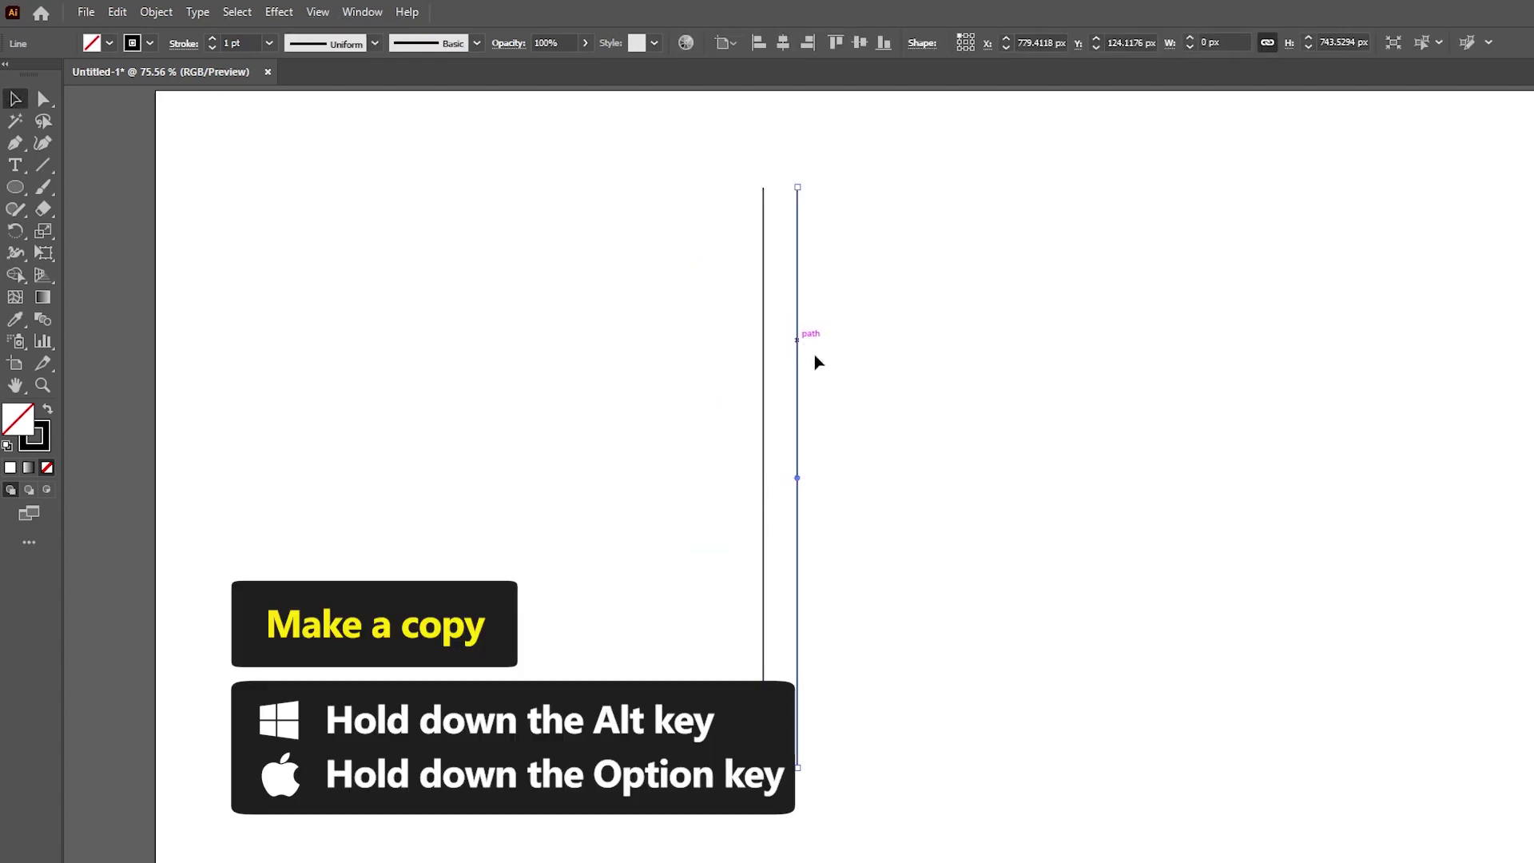
{"action": "key", "text": "ctrl+d"}
{"action": "key", "text": "ctrl+d"}
{"action": "key", "text": "ctrl+d"}
{"action": "key", "text": "ctrl+d"}
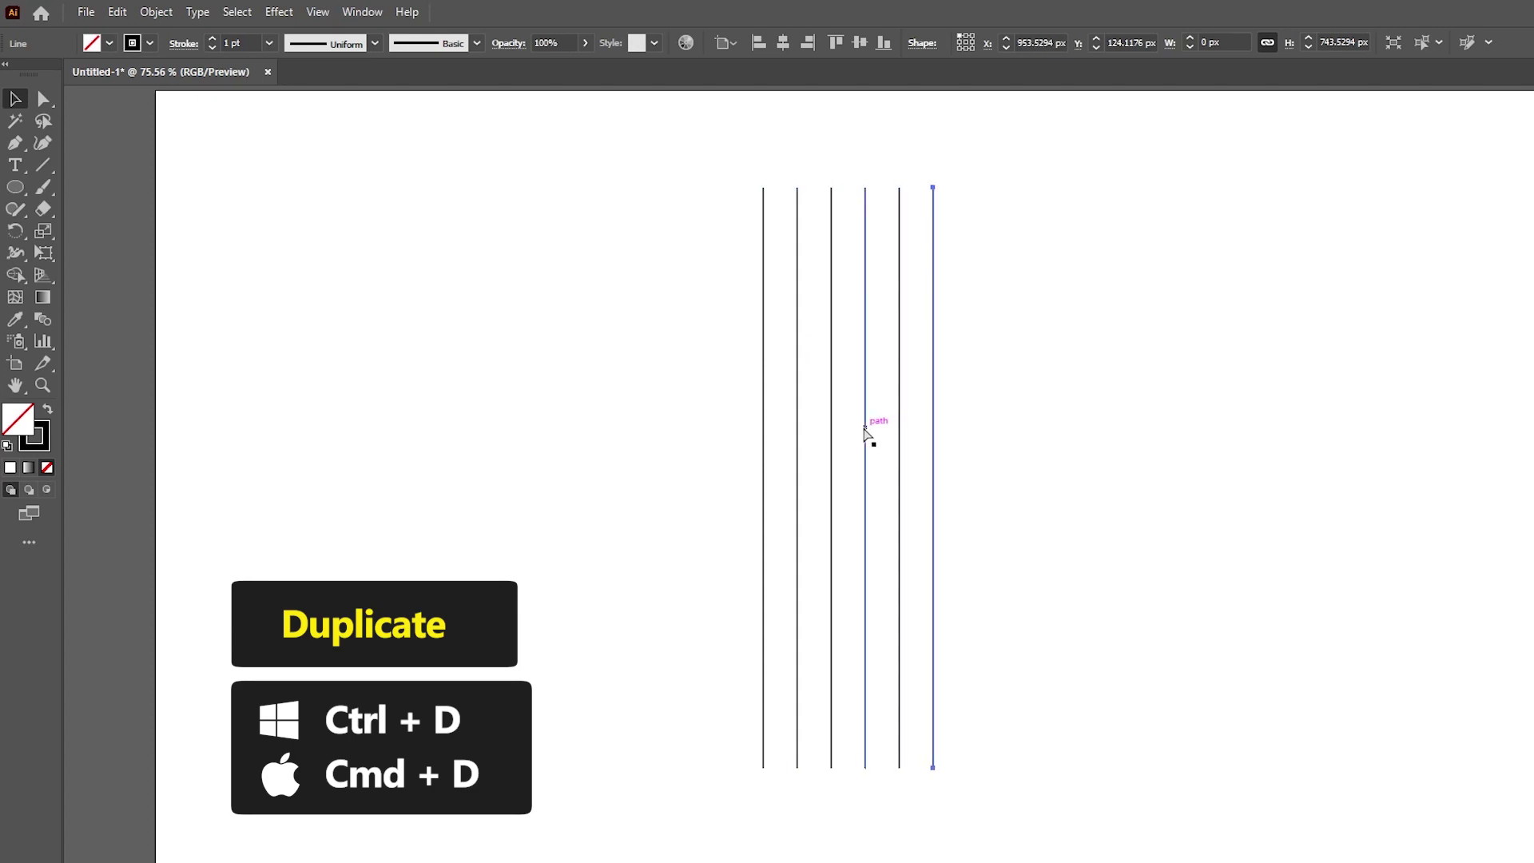
{"action": "key", "text": "ctrl+d"}
- Copy the vertical lines, paste them in front and rotate them 90° into horizontal lines
{"action": "mouse_move", "coordinate": [578, 178]}
{"action": "left_mouse_down"}
{"action": "mouse_move", "coordinate": [1016, 466]}
{"action": "mouse_move", "coordinate": [1059, 515]}
{"action": "left_mouse_up"}
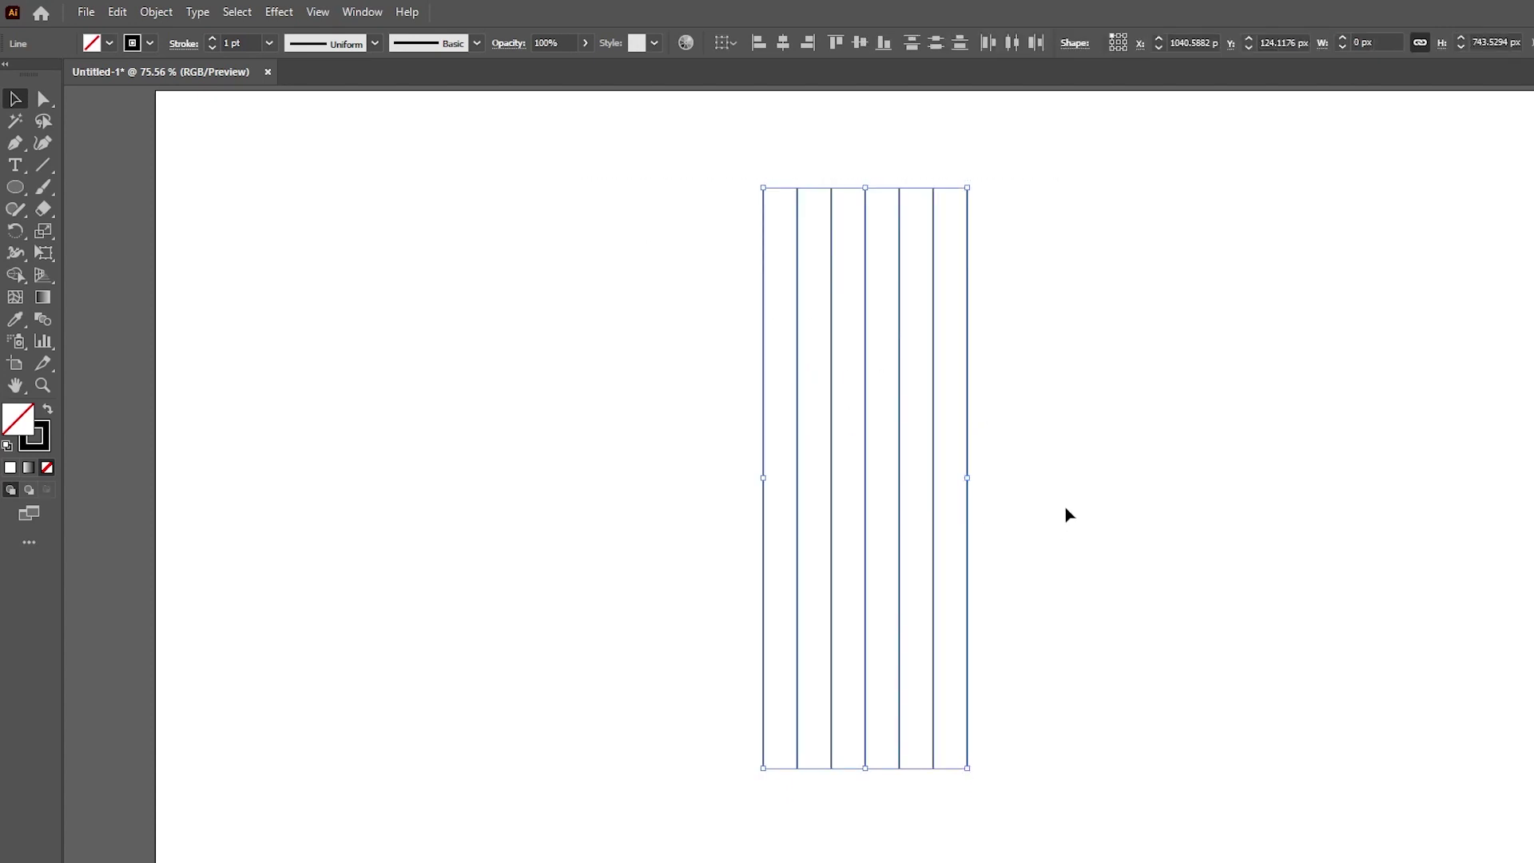
{"action": "left_click", "coordinate": [118, 12]}
{"action": "left_click", "coordinate": [145, 100]}
{"action": "left_click", "coordinate": [116, 12]}
{"action": "left_click", "coordinate": [168, 140]}
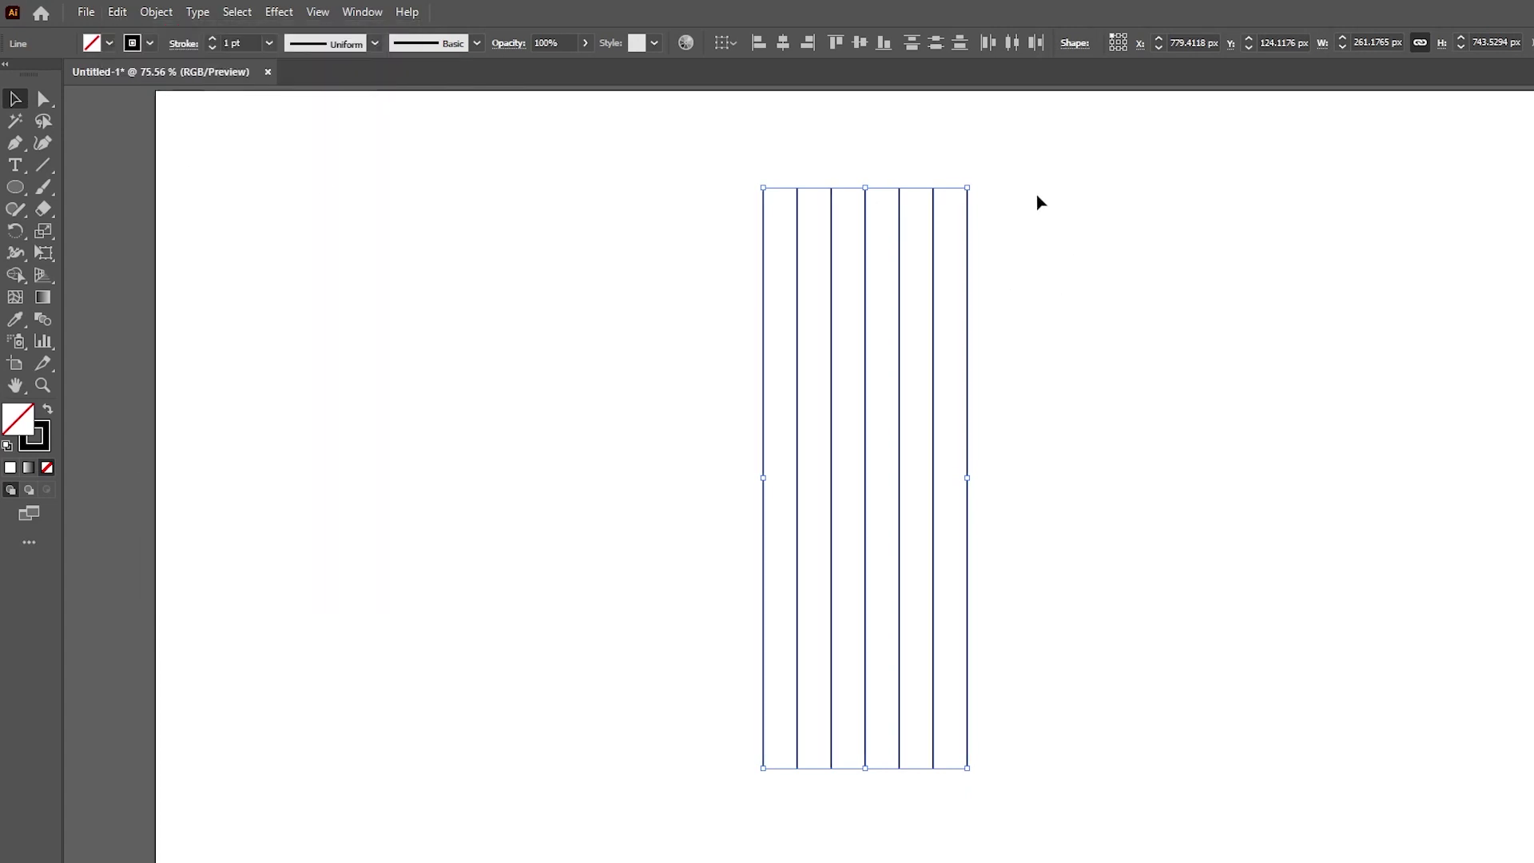
{"action": "left_click_drag", "start_coordinate": [970, 182], "coordinate": [1137, 521]}
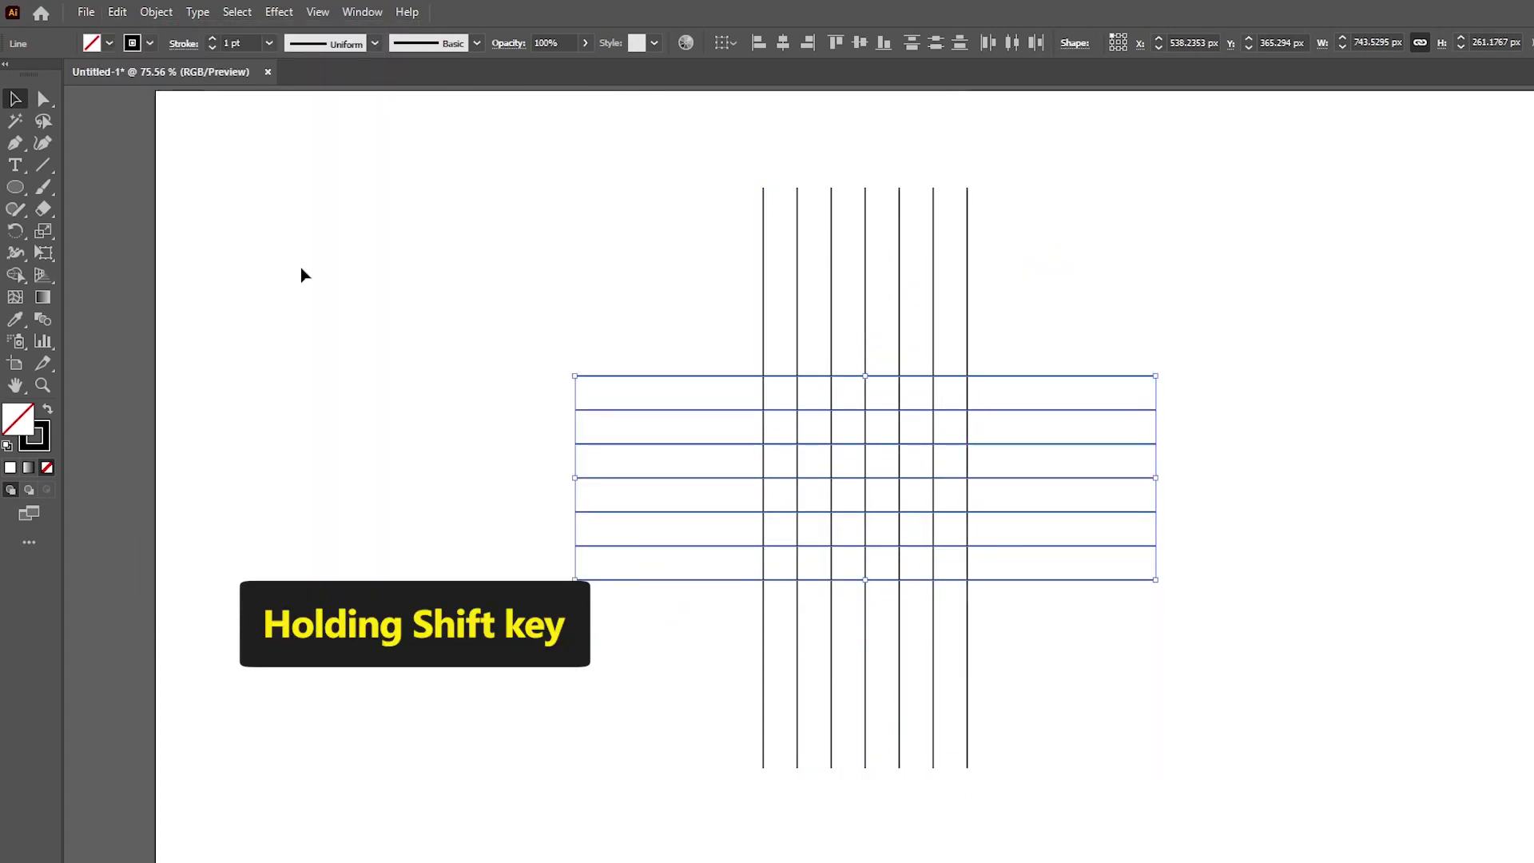
- Delete the rightmost vertical line from the grid
{"action": "left_click", "coordinate": [351, 200]}
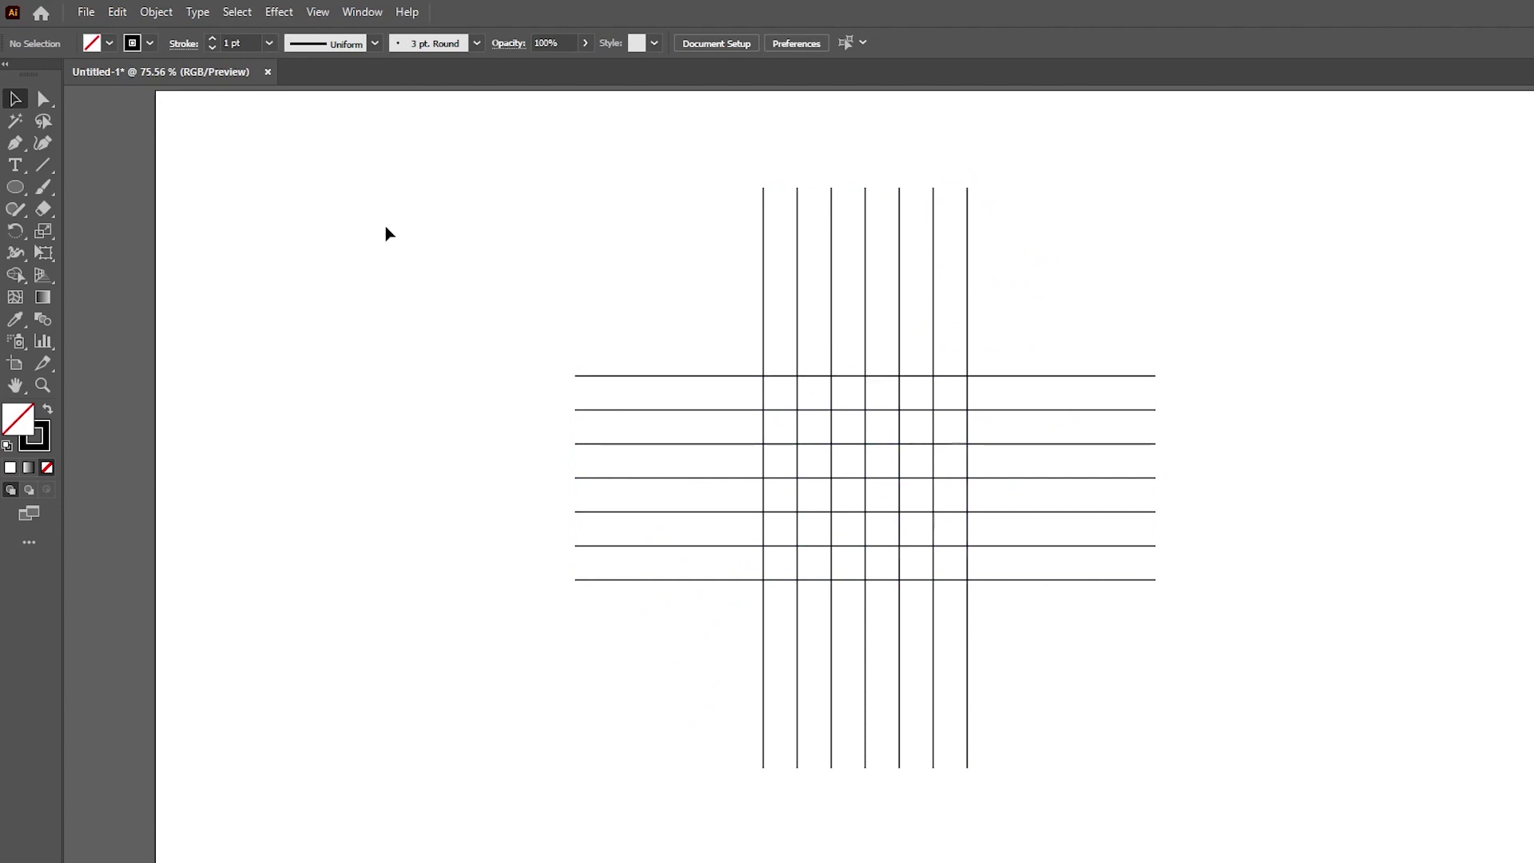
{"action": "left_click", "coordinate": [966, 268]}
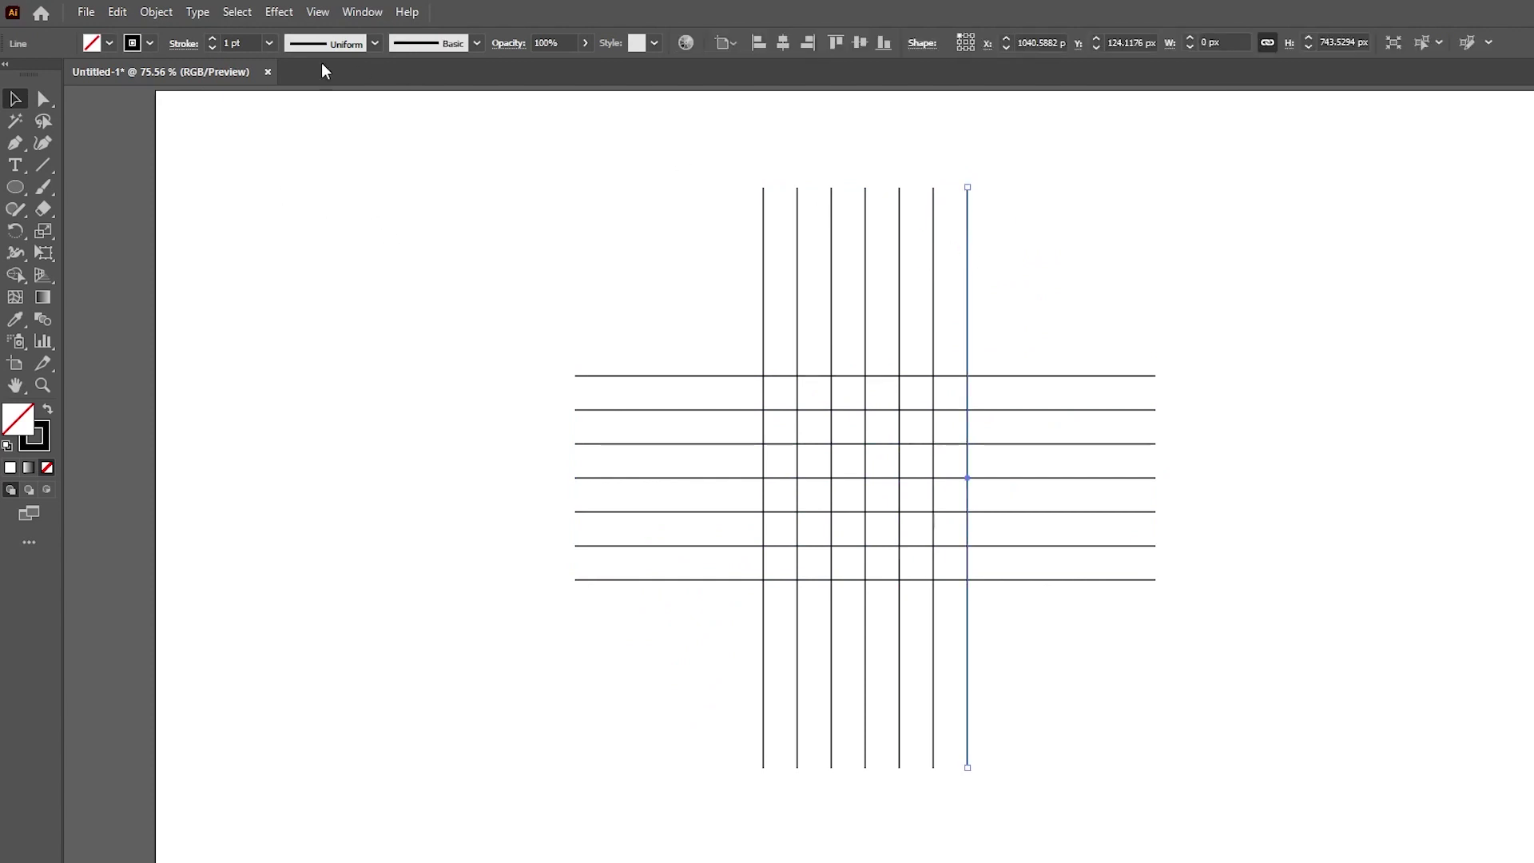
{"action": "left_click", "coordinate": [129, 13]}
{"action": "left_click", "coordinate": [132, 241]}
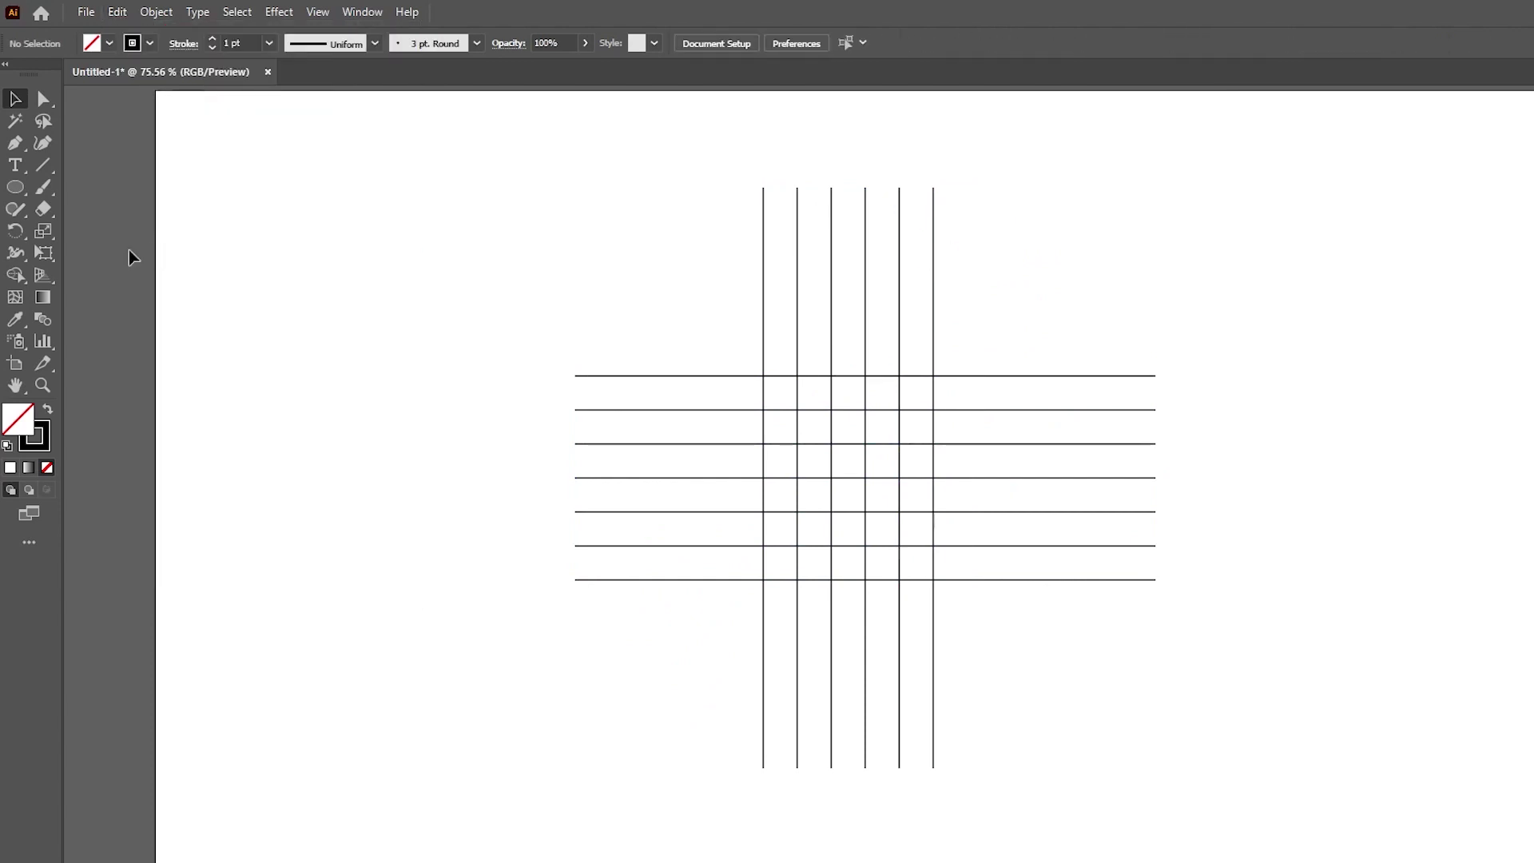
{"action": "left_click", "coordinate": [16, 188]}
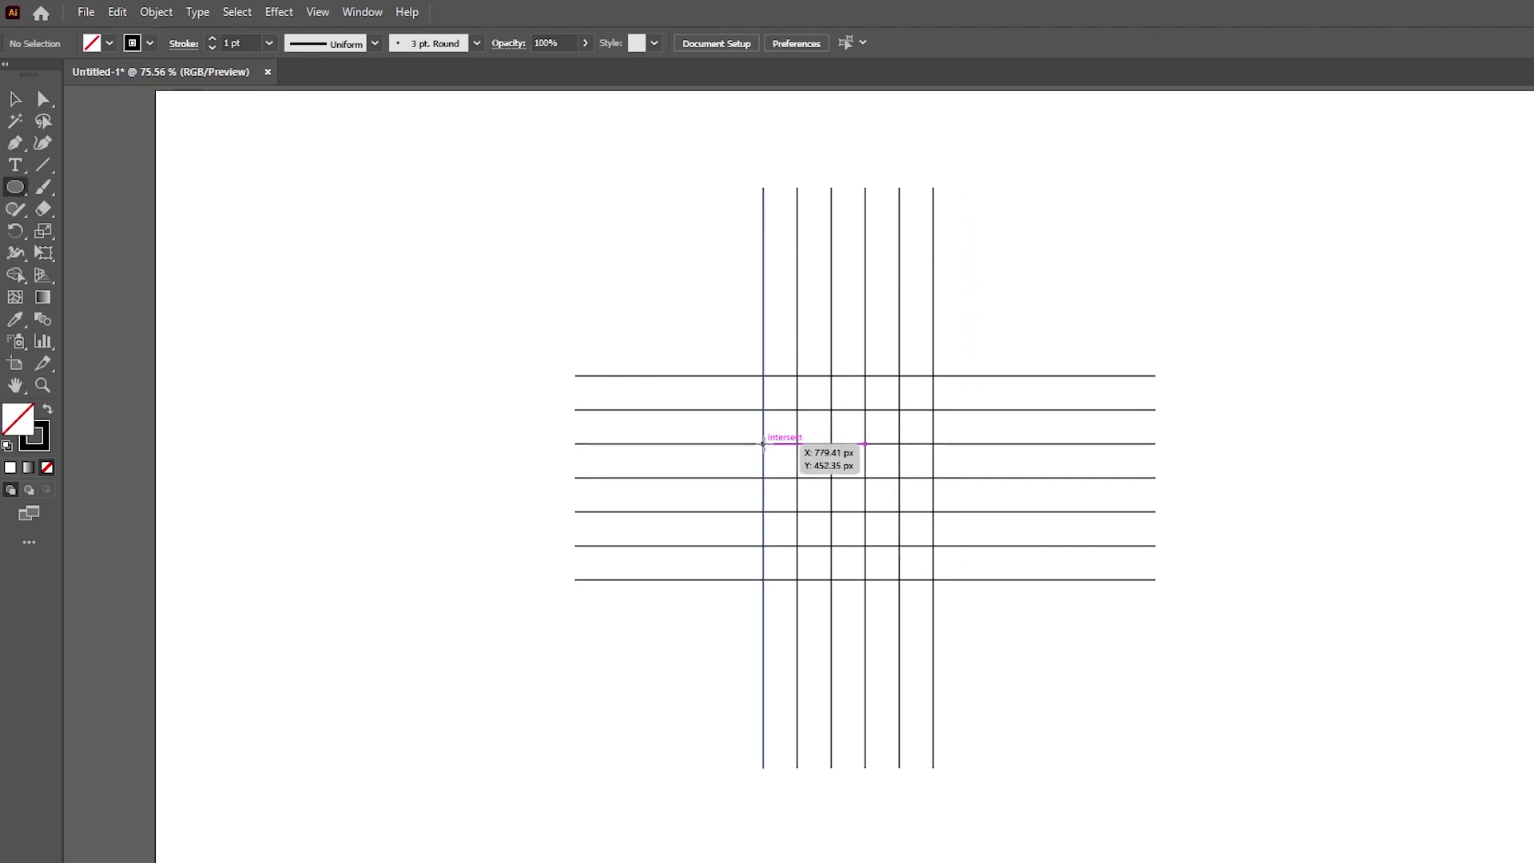
- Draw a perfect circle from a grid intersection, sized to meet a vertical line
{"action": "mouse_move", "coordinate": [763, 486]}
{"action": "left_mouse_down"}
{"action": "mouse_move", "coordinate": [877, 551]}
{"action": "mouse_move", "coordinate": [885, 498]}
{"action": "left_mouse_up"}
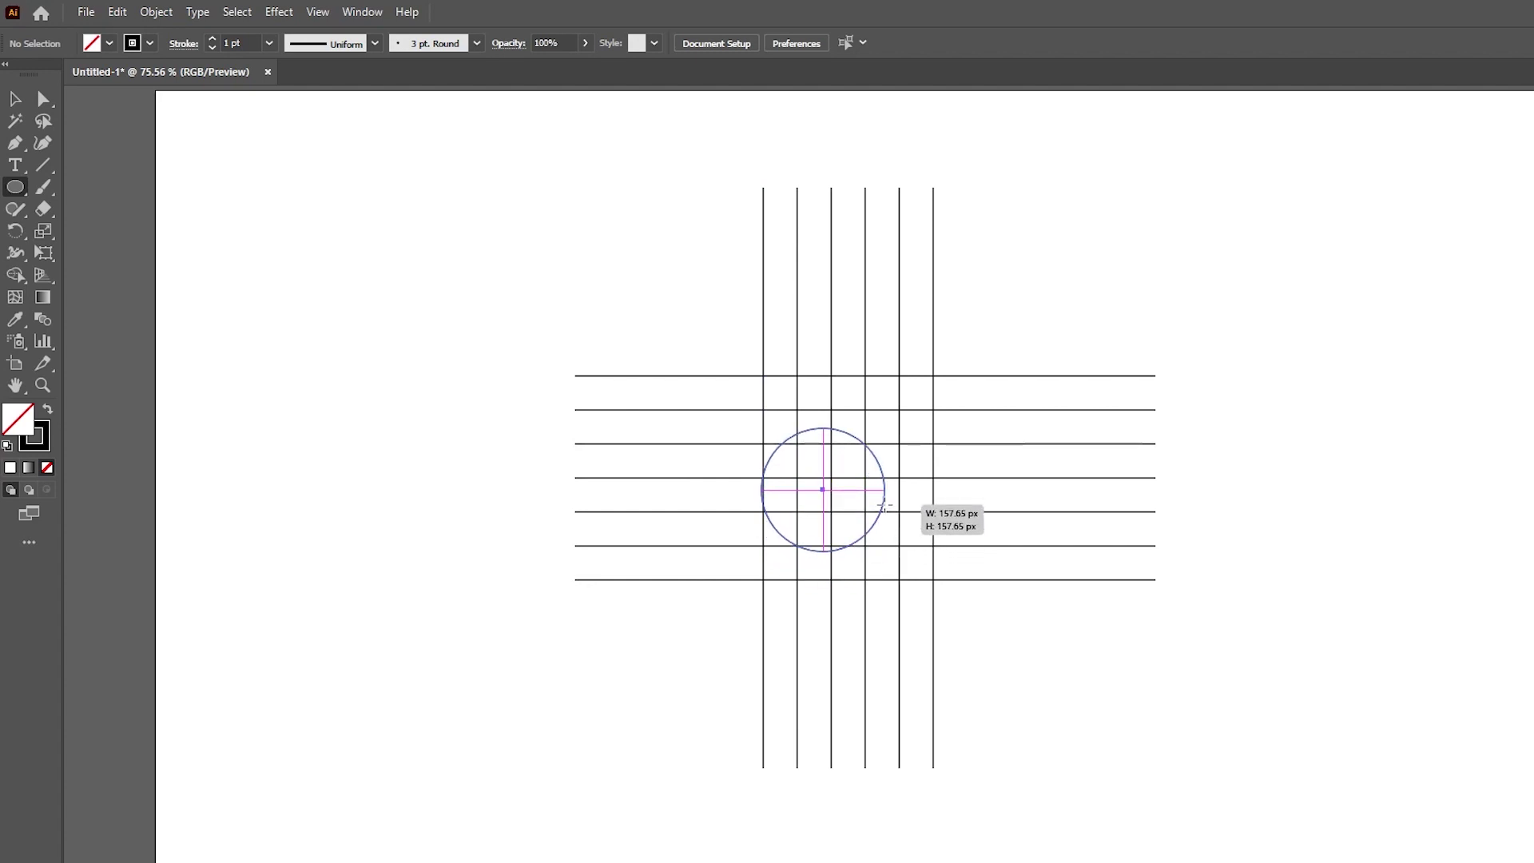
{"action": "left_click_drag", "start_coordinate": [885, 498], "coordinate": [898, 488]}
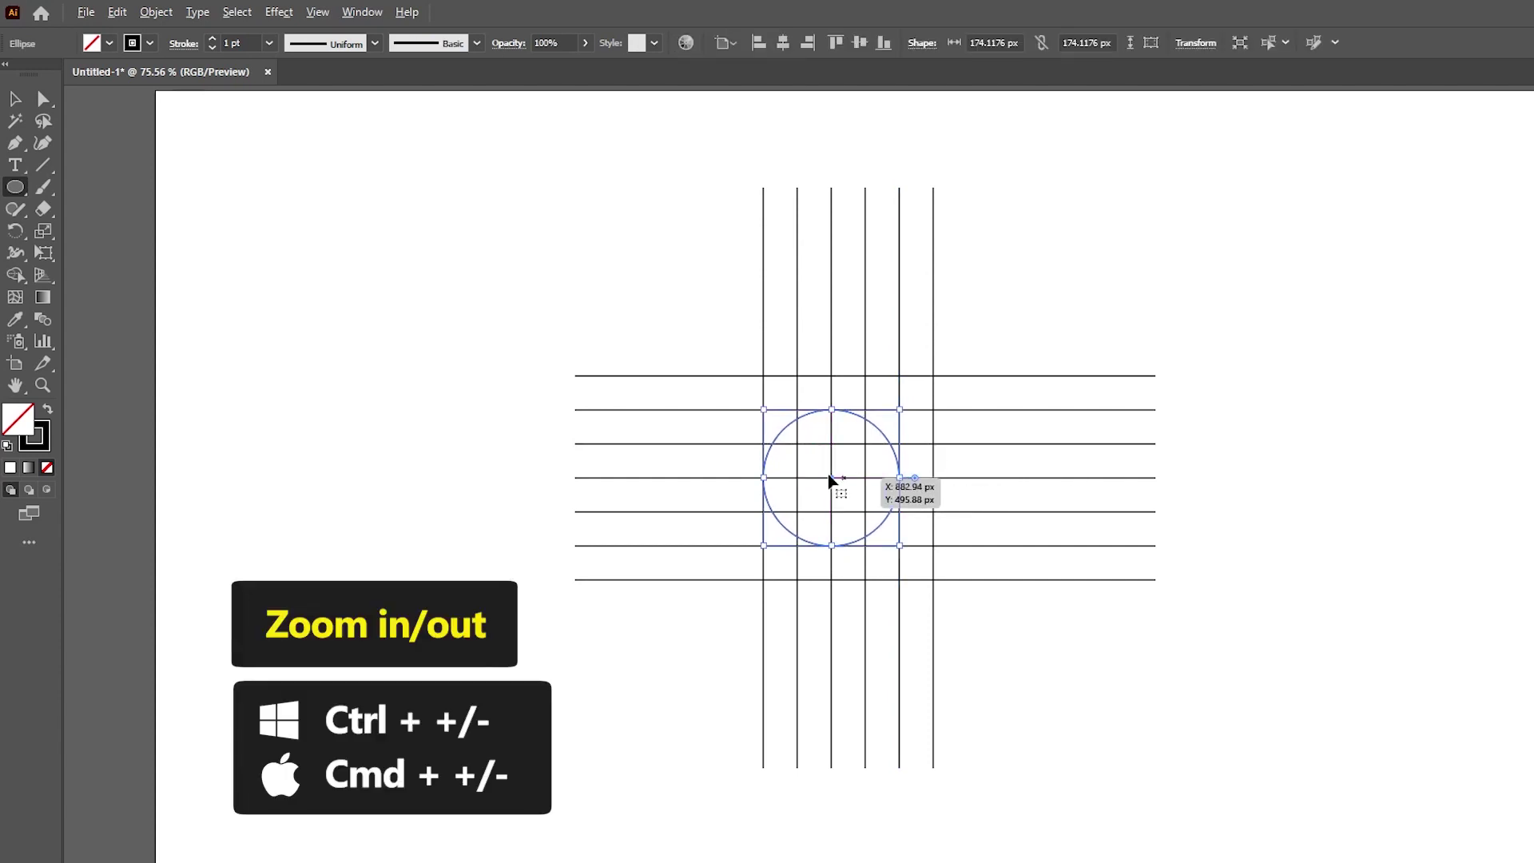
{"action": "key", "text": "ctrl+plus"}
{"action": "key", "text": "ctrl+plus"}
{"action": "key", "text": "ctrl+plus"}
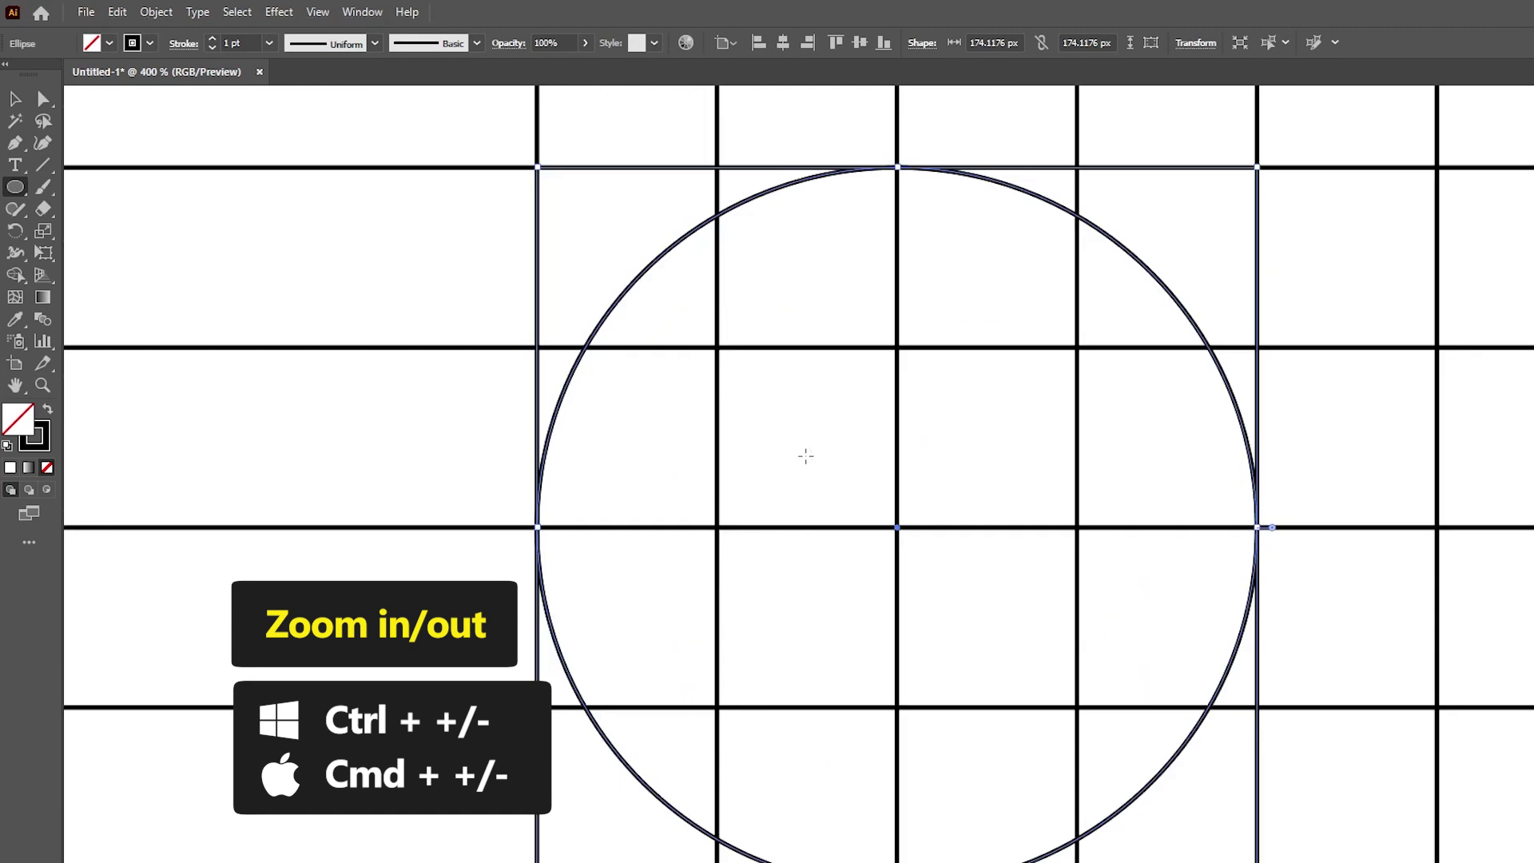
{"action": "key", "text": "ctrl+minus"}
{"action": "key", "text": "ctrl+minus"}
{"action": "key", "text": "ctrl+minus"}
- Paste a copy of the circle in front and shift it up and to the right
{"action": "left_click", "coordinate": [16, 98]}
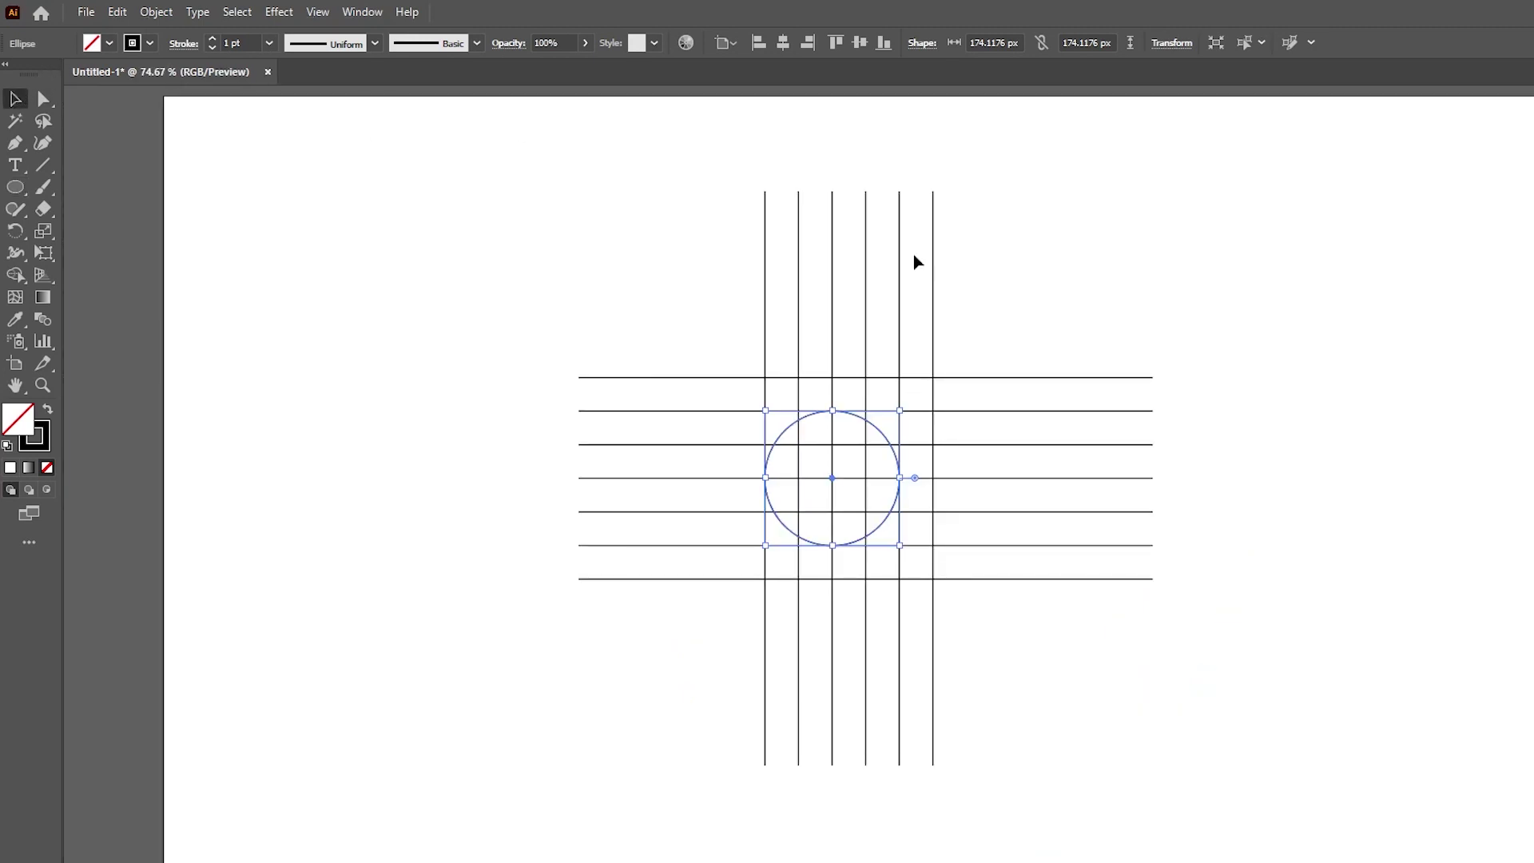
{"action": "left_click", "coordinate": [118, 12]}
{"action": "left_click", "coordinate": [147, 100]}
{"action": "left_click", "coordinate": [118, 12]}
{"action": "left_click", "coordinate": [164, 140]}
{"action": "left_click_drag", "start_coordinate": [883, 438], "coordinate": [914, 405]}
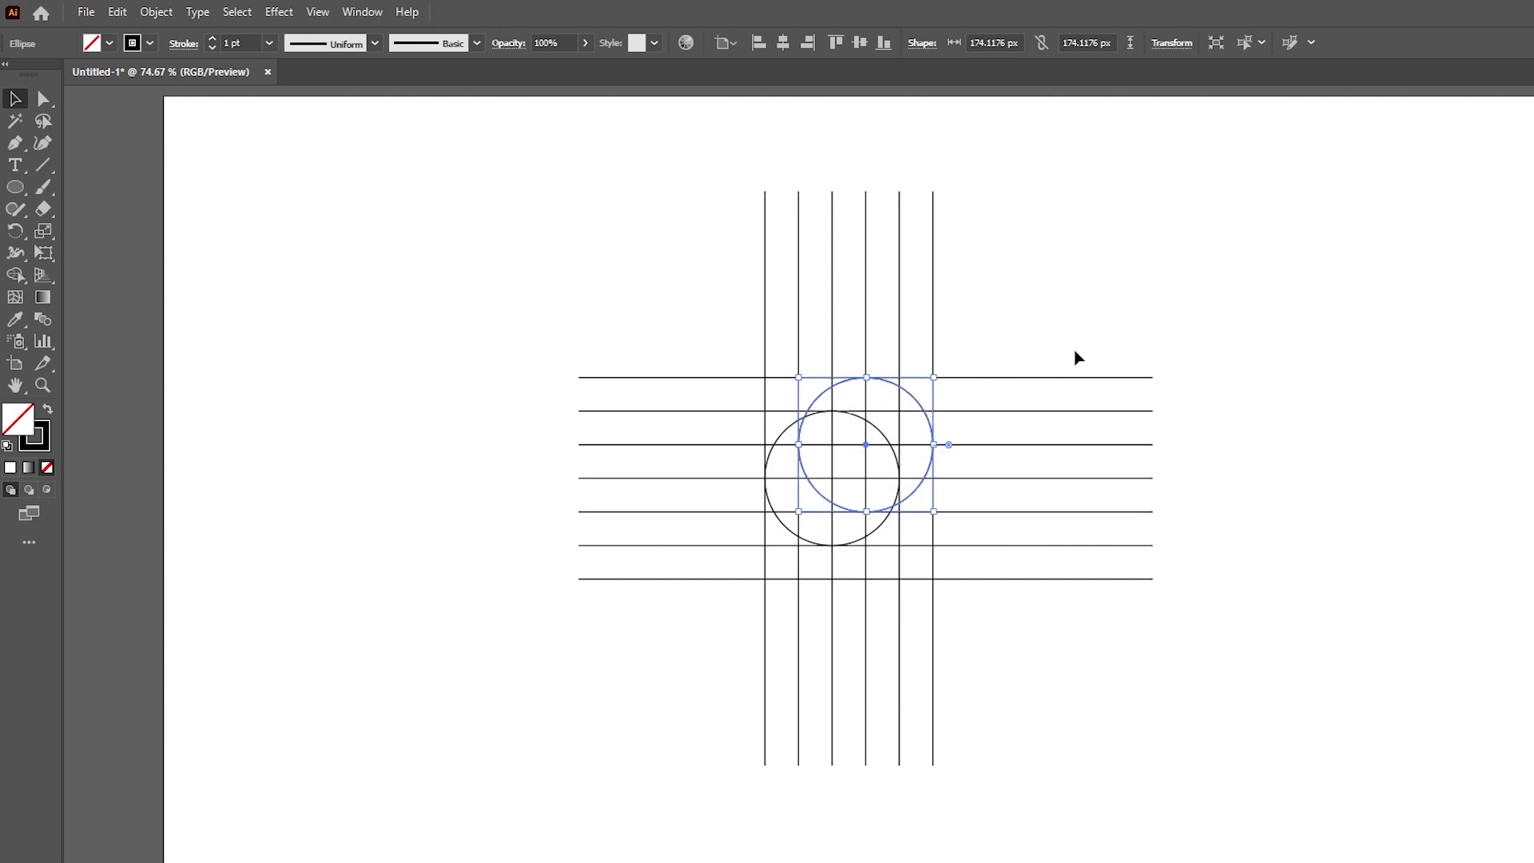
{"action": "left_click", "coordinate": [1090, 329]}
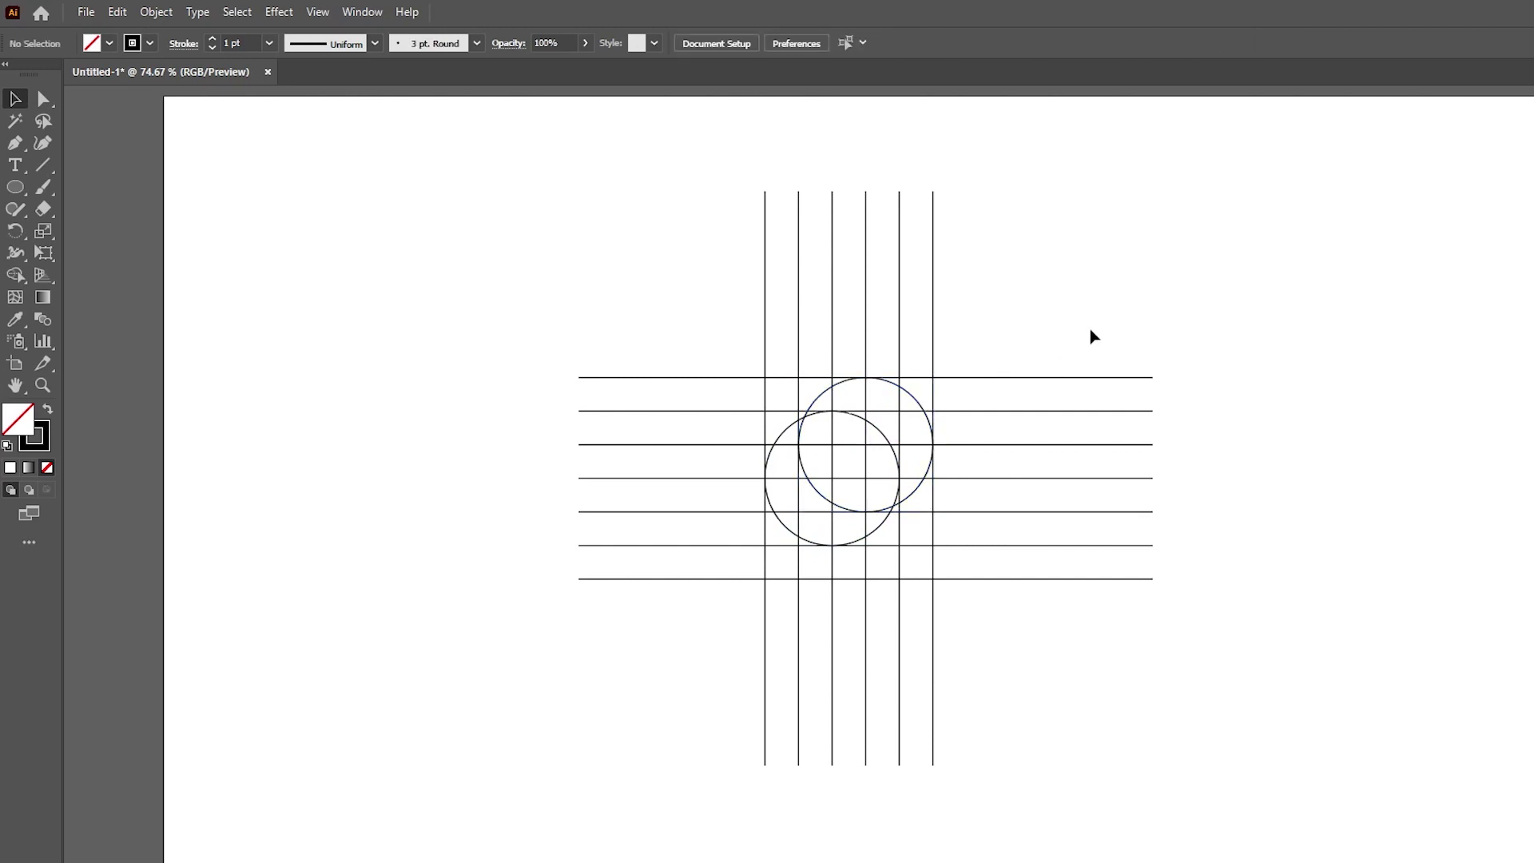
- Paste a copy of the lower-left circle and move it down-left below the grid
{"action": "left_click", "coordinate": [878, 431]}
{"action": "left_click", "coordinate": [117, 12]}
{"action": "left_click", "coordinate": [143, 100]}
{"action": "left_click", "coordinate": [117, 12]}
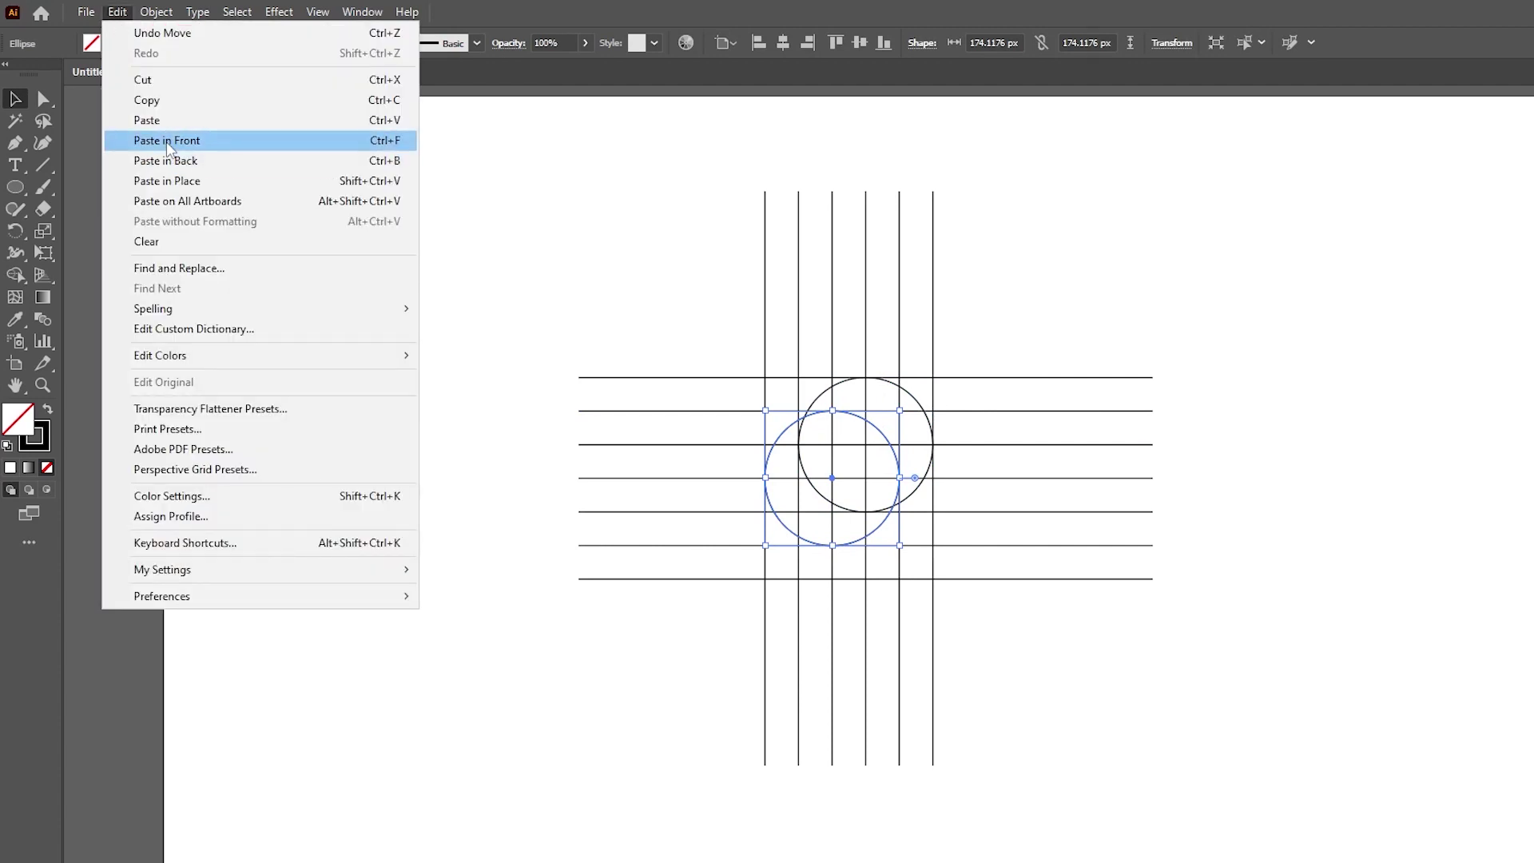
{"action": "left_click", "coordinate": [167, 141]}
{"action": "mouse_move", "coordinate": [883, 434]}
{"action": "left_mouse_down"}
{"action": "mouse_move", "coordinate": [825, 612]}
{"action": "mouse_move", "coordinate": [781, 601]}
{"action": "left_mouse_up"}
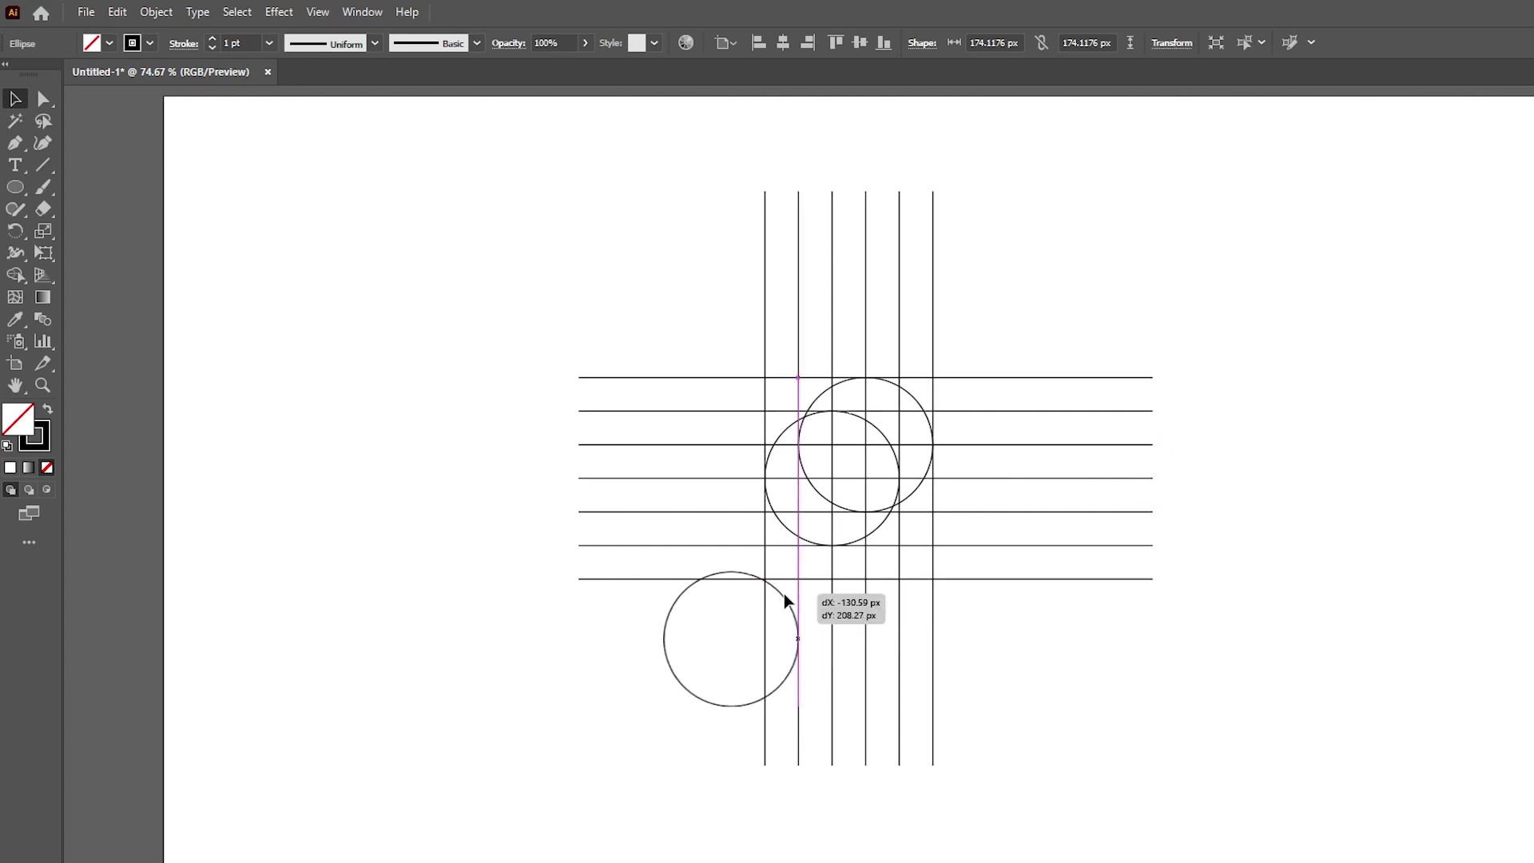
{"action": "left_click_drag", "start_coordinate": [783, 595], "coordinate": [781, 601]}
{"action": "scroll", "coordinate": [783, 591], "scroll_direction": "up", "scroll_amount": 6}
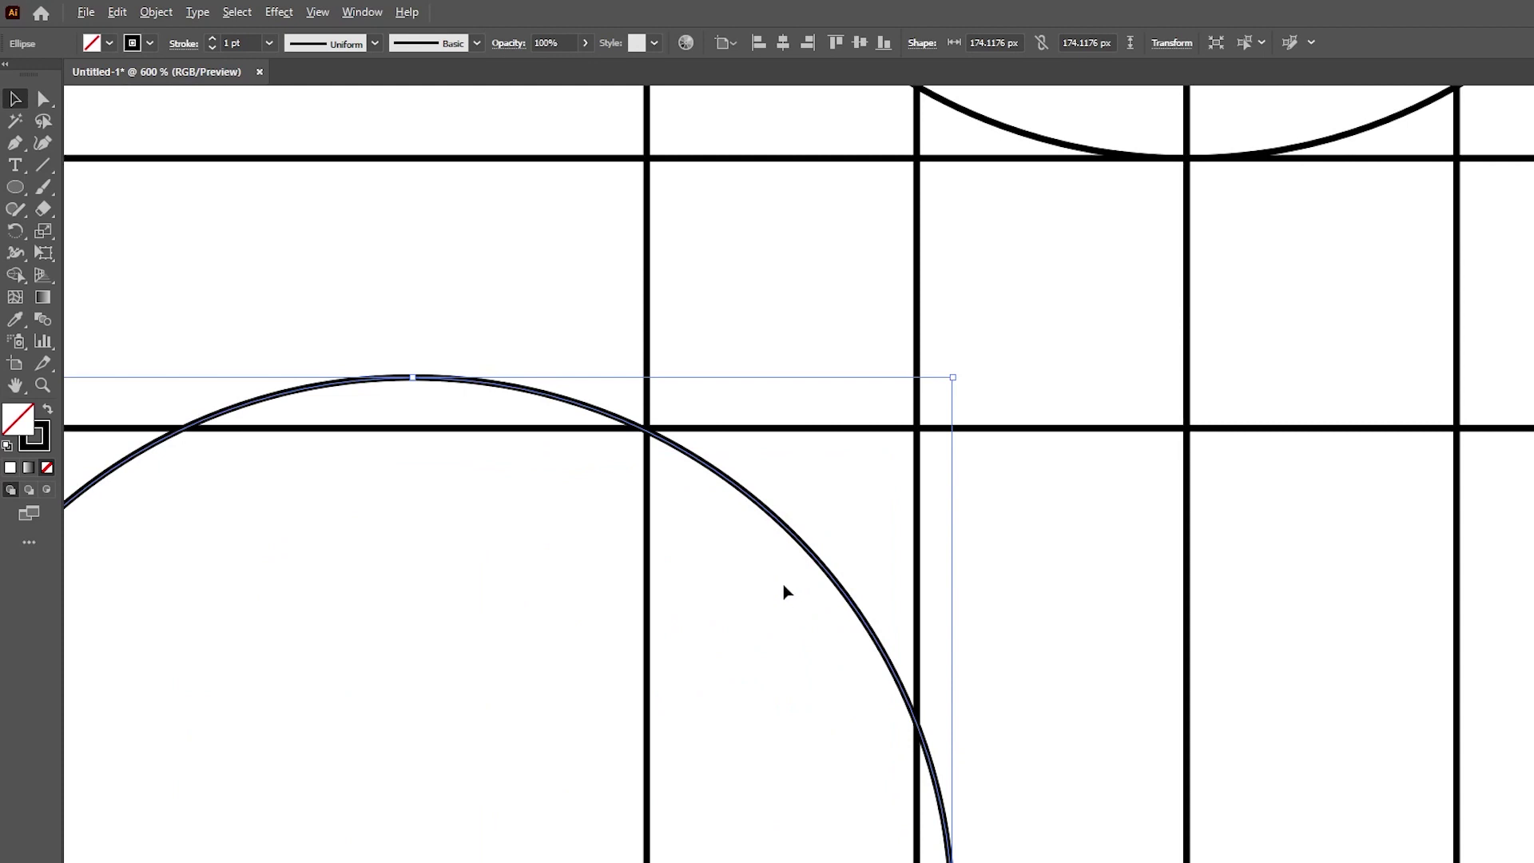
{"action": "left_click", "coordinate": [778, 524]}
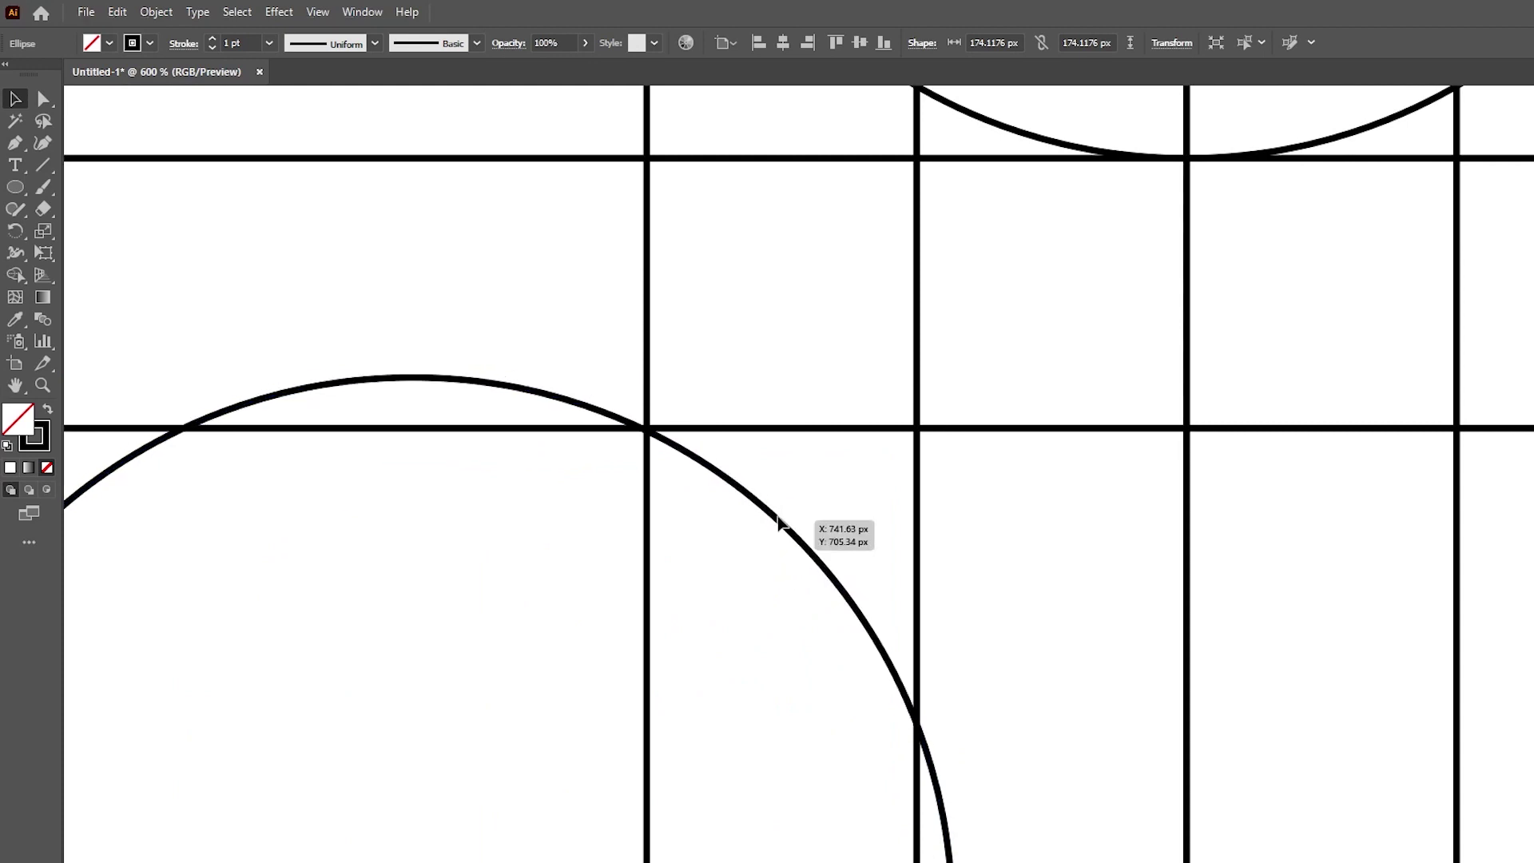
{"action": "left_click", "coordinate": [778, 523]}
{"action": "scroll", "coordinate": [778, 523], "scroll_direction": "down", "scroll_amount": 5}
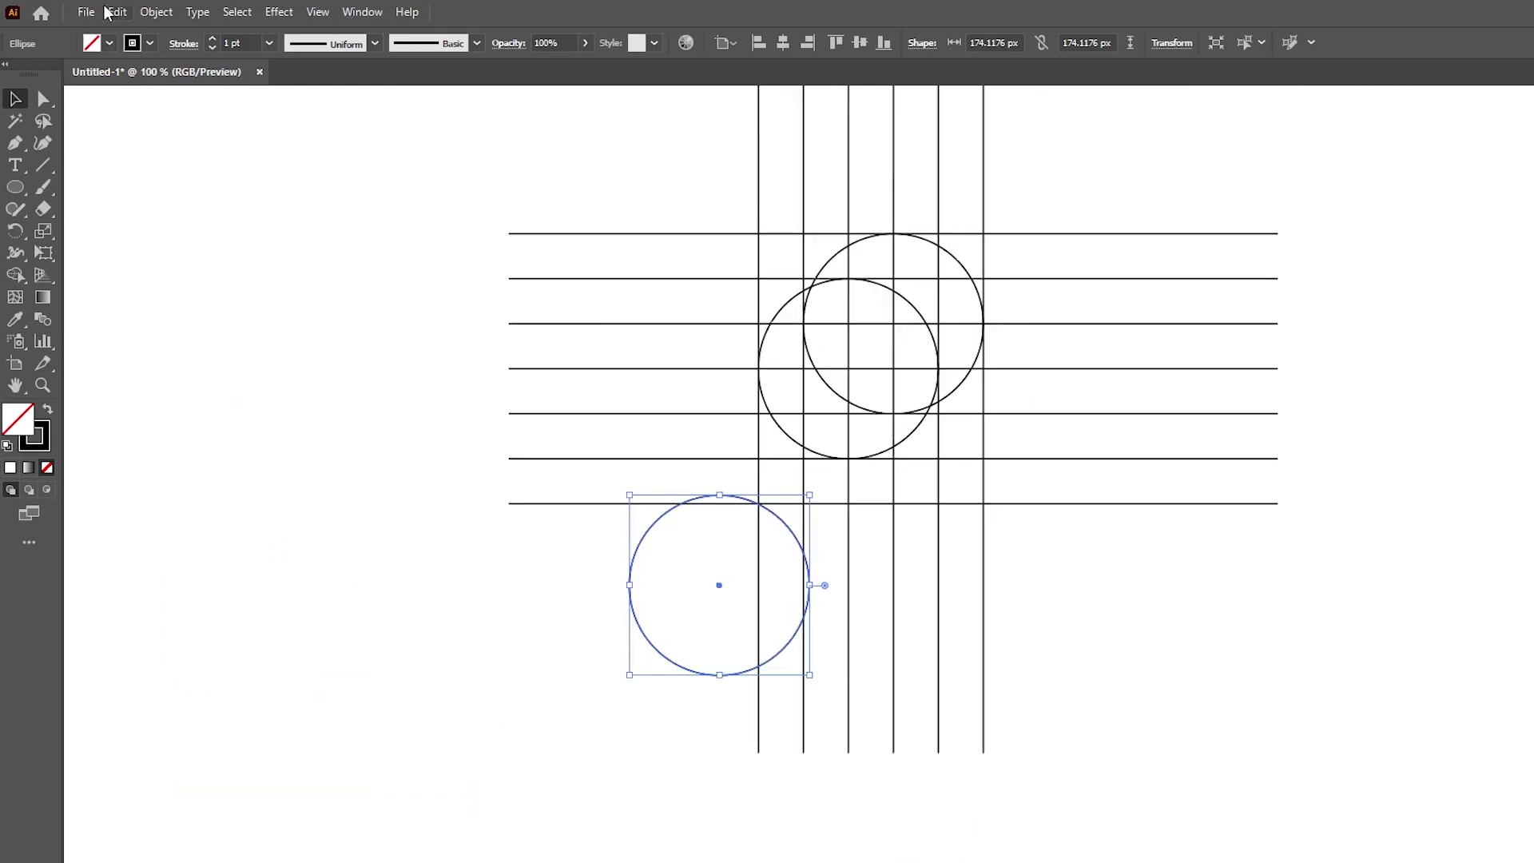
- Paste another copy of that circle up-right, overlapping the left of the central pair
{"action": "left_click", "coordinate": [112, 12]}
{"action": "left_click", "coordinate": [142, 100]}
{"action": "left_click", "coordinate": [118, 12]}
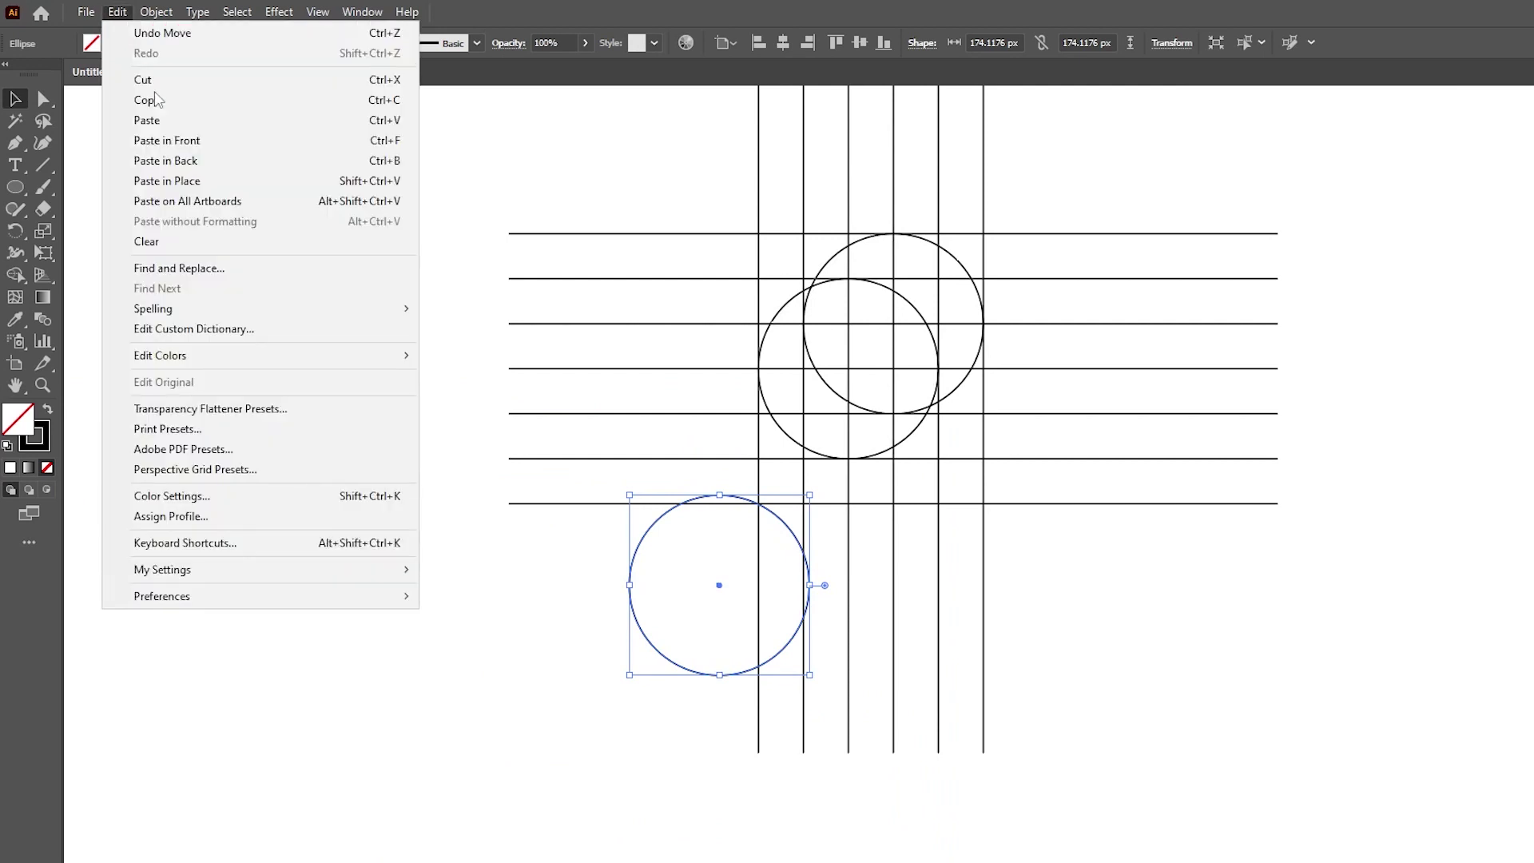
{"action": "left_click", "coordinate": [167, 140]}
{"action": "left_click_drag", "start_coordinate": [793, 541], "coordinate": [853, 348]}
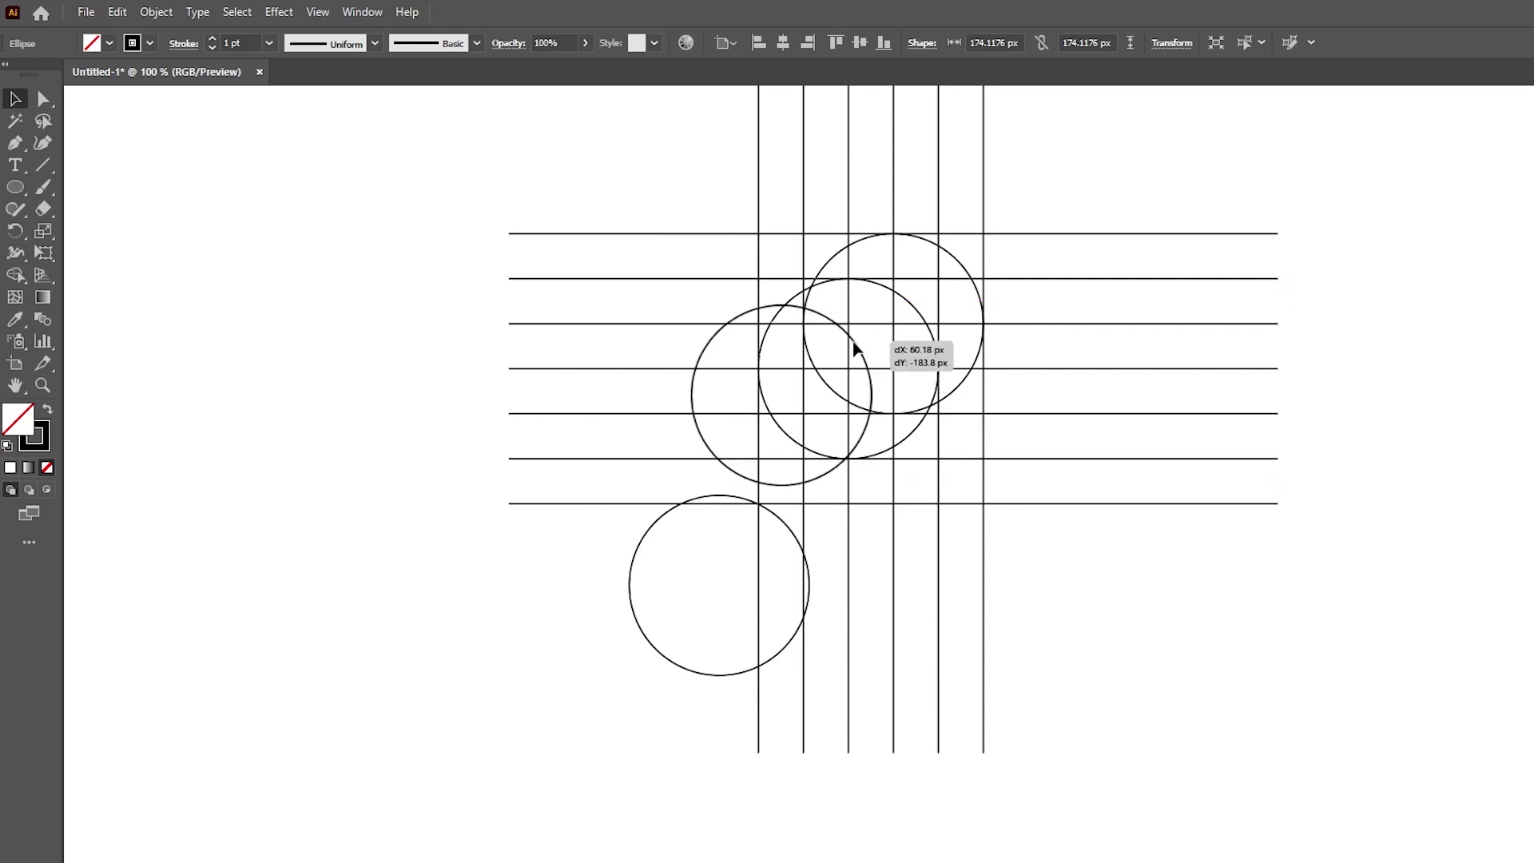
{"action": "left_click_drag", "start_coordinate": [853, 347], "coordinate": [855, 342]}
- Check the circle's alignment up close, then fit the artboard and select the whole construction
{"action": "key", "text": "ctrl+plus"}
{"action": "key", "text": "ctrl+plus"}
{"action": "key", "text": "ctrl+plus"}
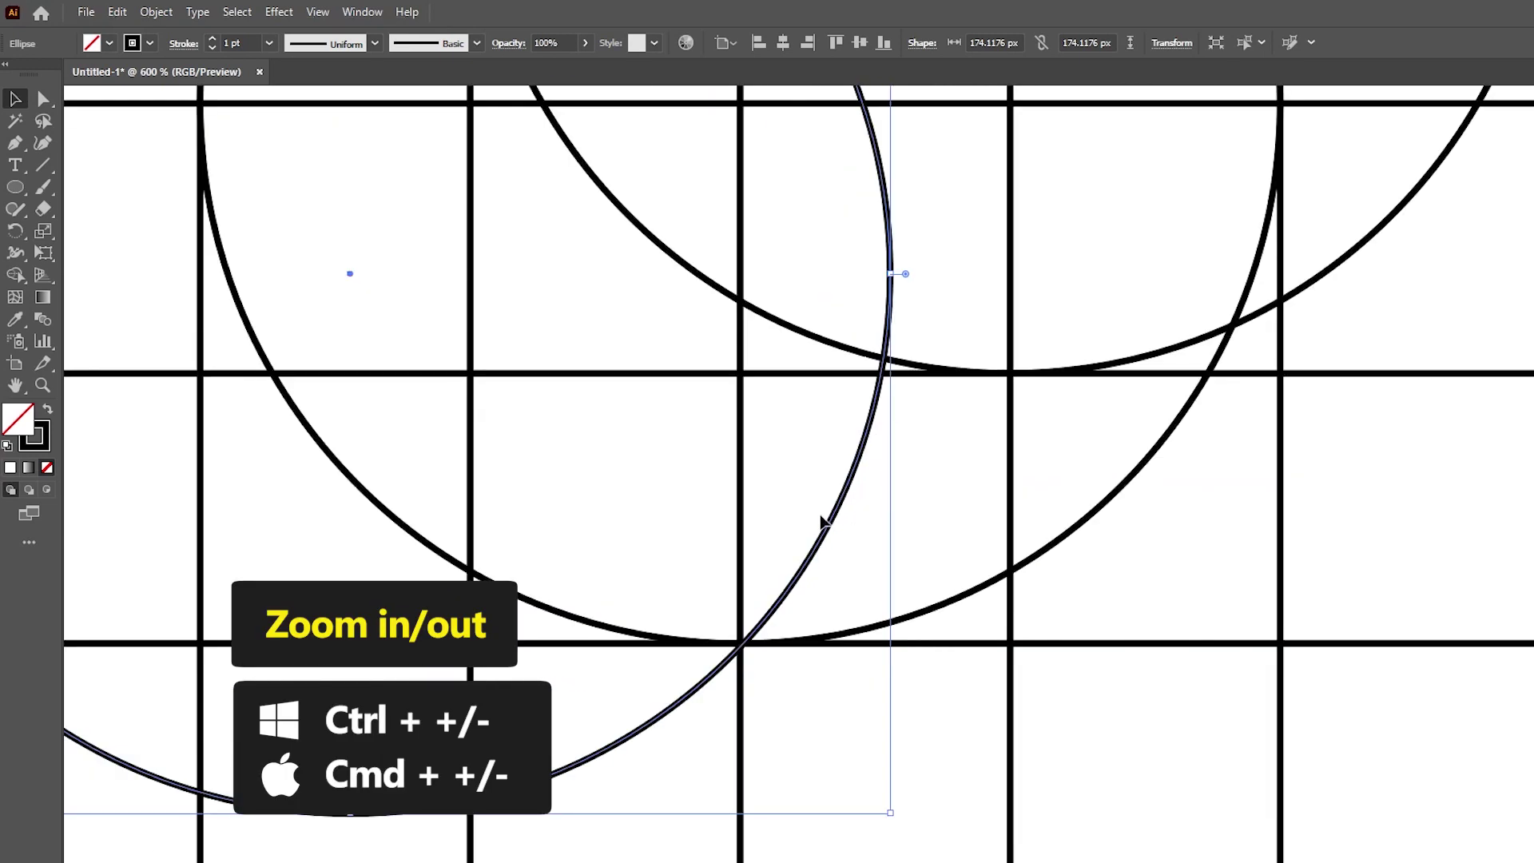
{"action": "key", "text": "ctrl+shift+a"}
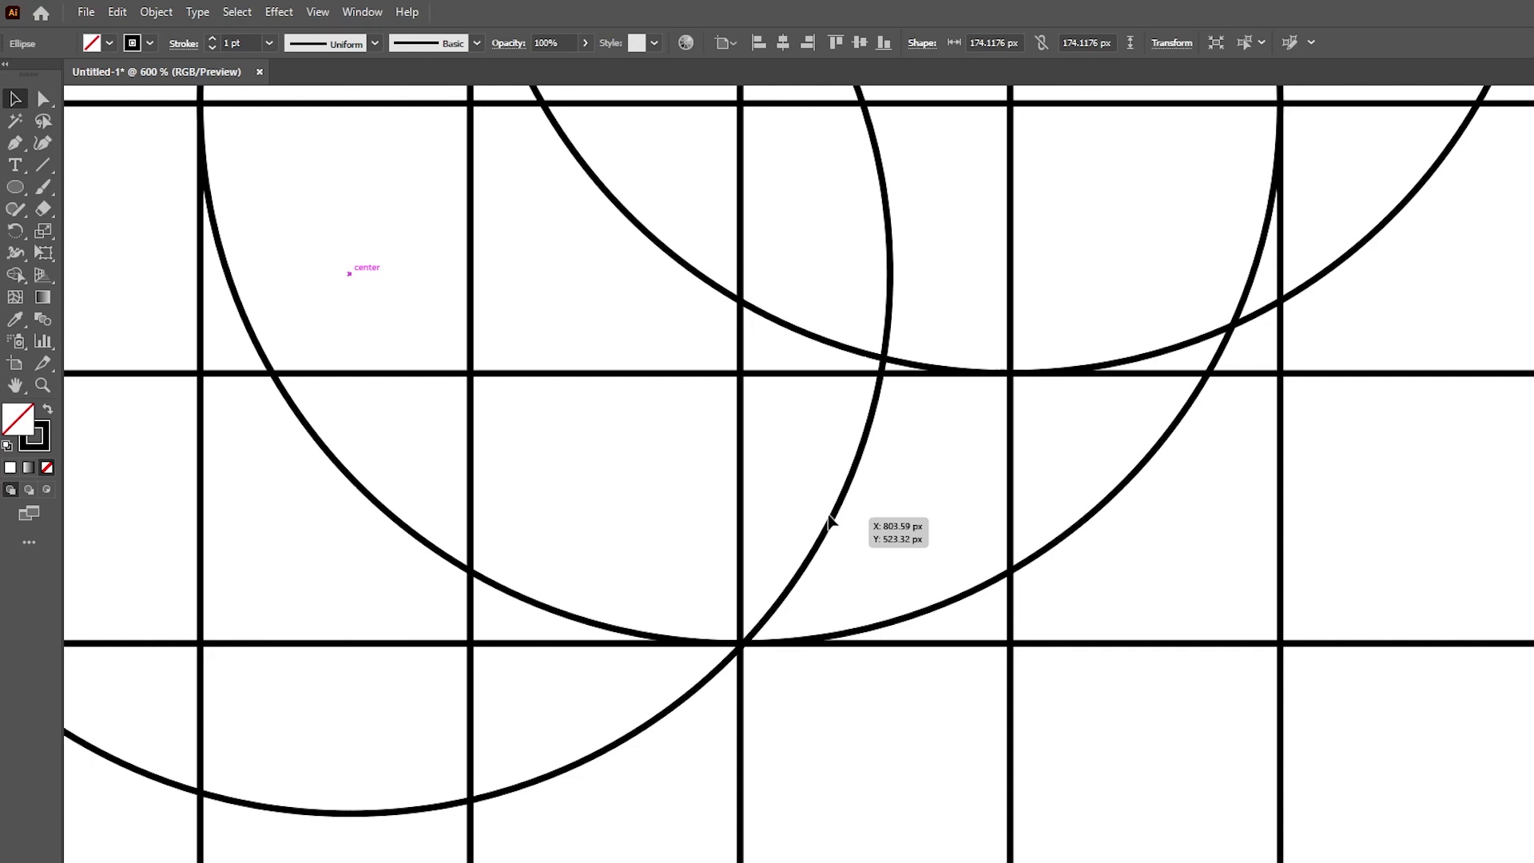
{"action": "left_click", "coordinate": [828, 519]}
{"action": "key", "text": "ctrl+minus"}
{"action": "key", "text": "ctrl+minus"}
{"action": "key", "text": "ctrl+minus"}
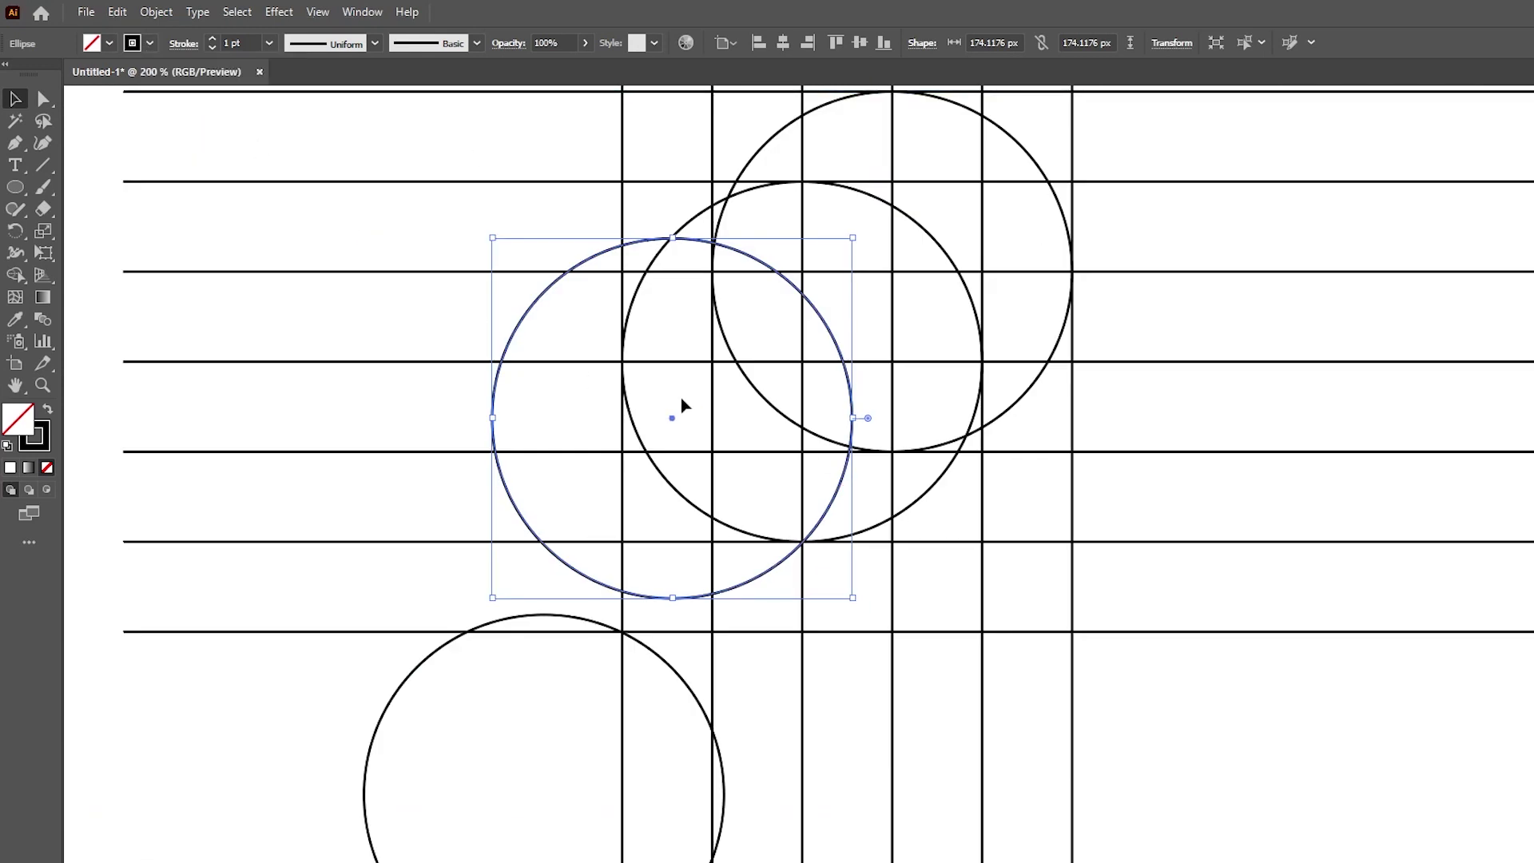
{"action": "key", "text": "ctrl+minus"}
{"action": "key", "text": "ctrl+0"}
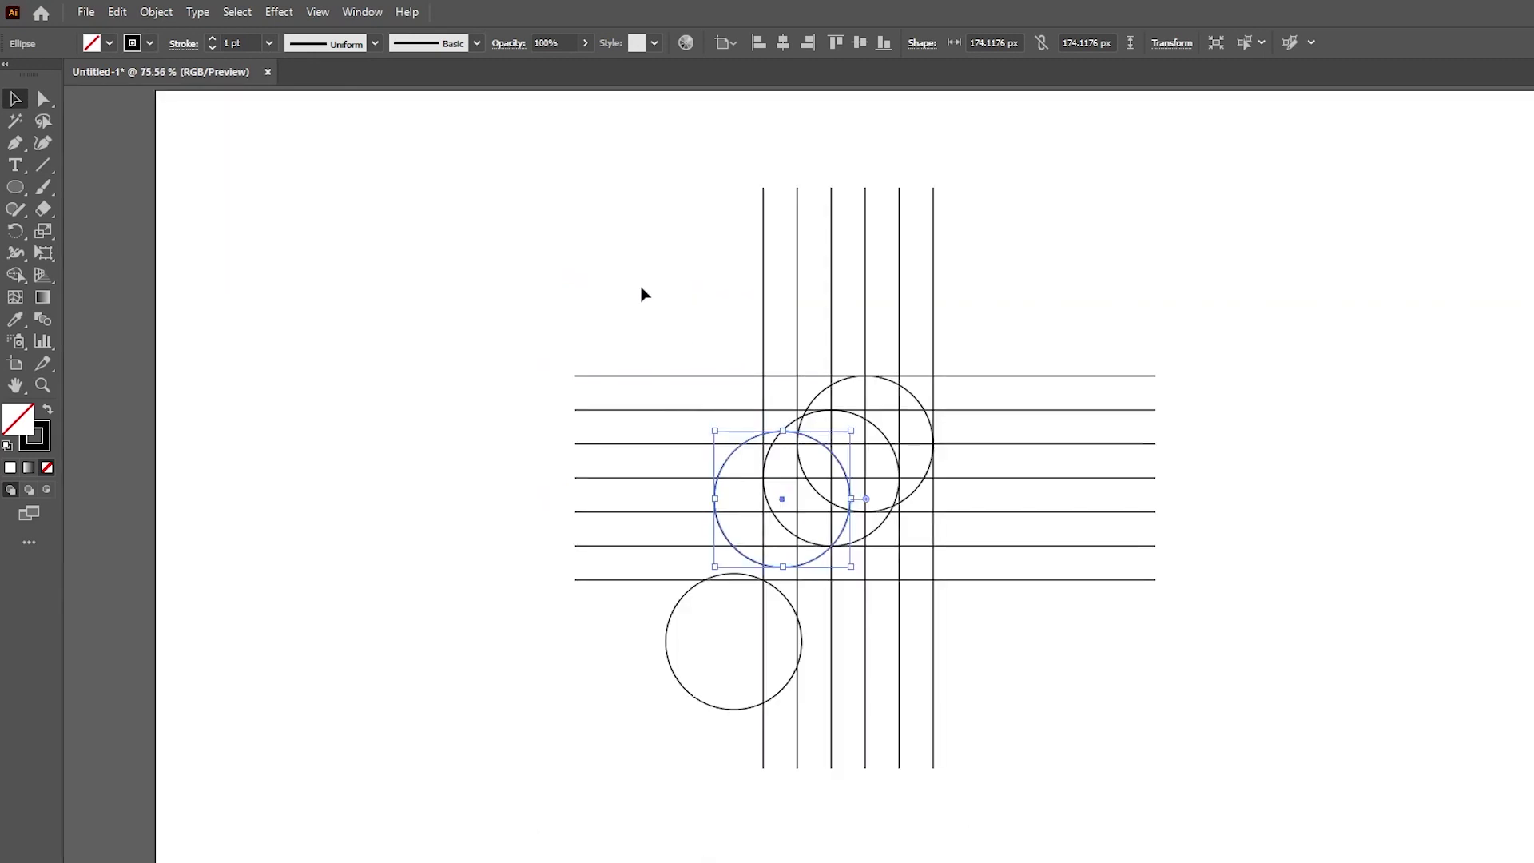
{"action": "left_click_drag", "start_coordinate": [640, 294], "coordinate": [1122, 712]}
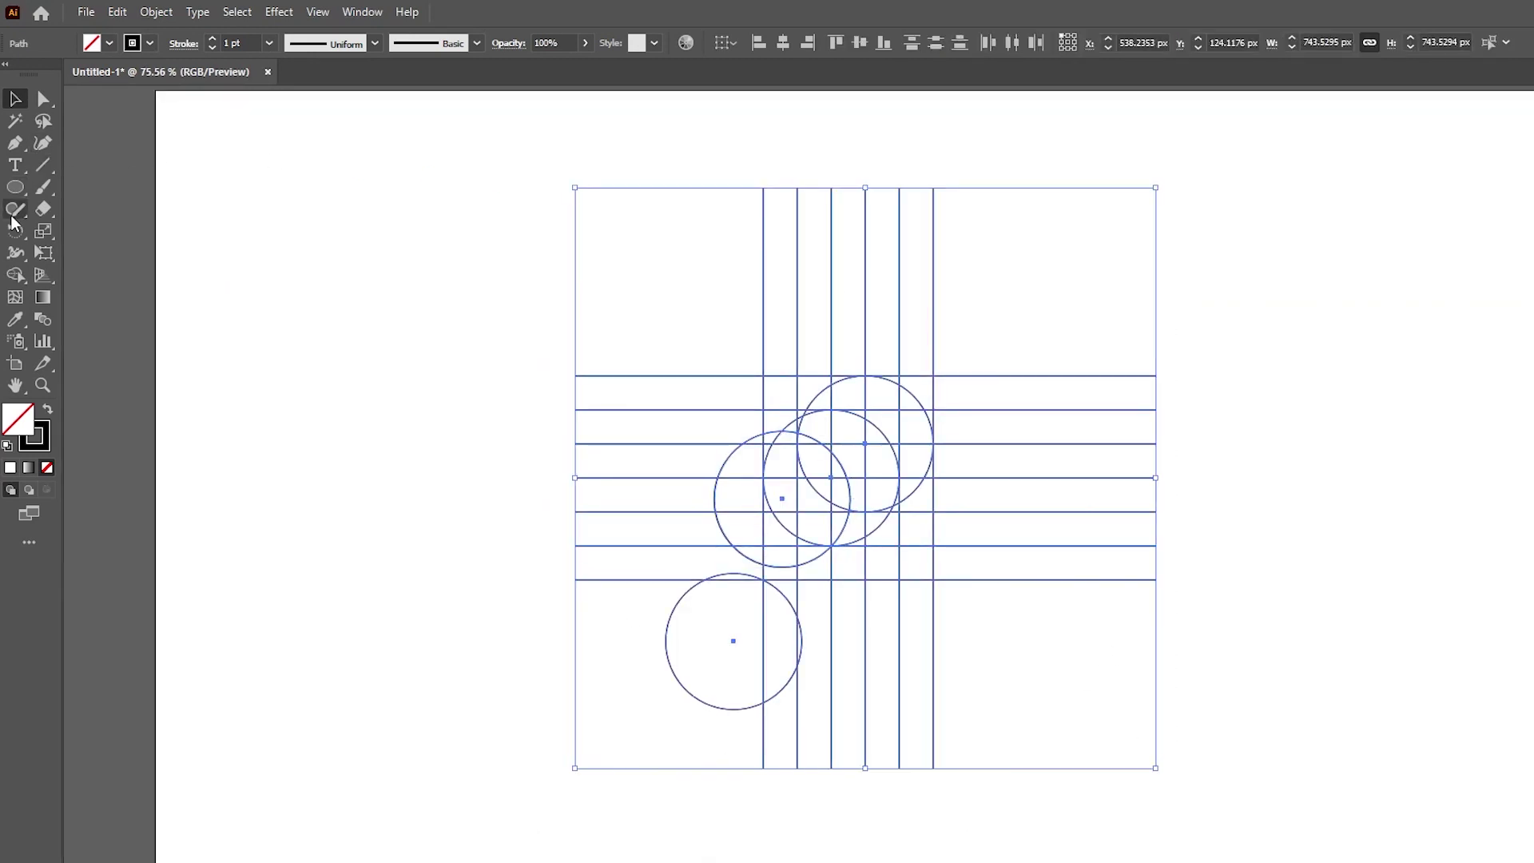
- With Shape Builder and a black fill, merge the stem and bowl regions of the p
{"action": "left_click", "coordinate": [15, 274]}
{"action": "left_click", "coordinate": [46, 410]}
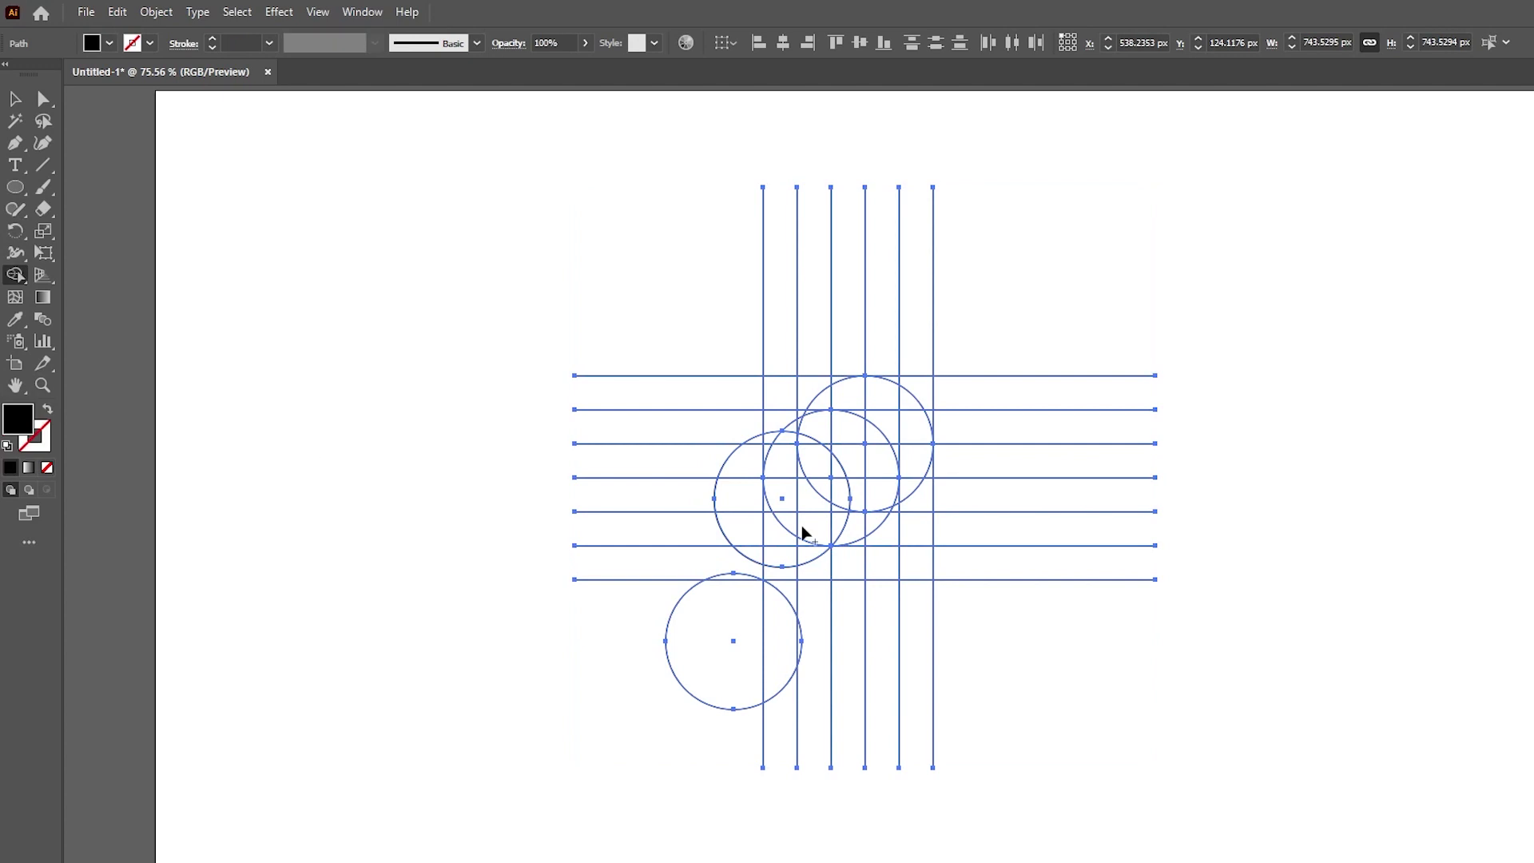
{"action": "scroll", "coordinate": [799, 531], "scroll_direction": "up", "scroll_amount": 1}
{"action": "scroll", "coordinate": [794, 524], "scroll_direction": "up", "scroll_amount": 1}
{"action": "mouse_move", "coordinate": [803, 328]}
{"action": "left_mouse_down"}
{"action": "mouse_move", "coordinate": [782, 662]}
{"action": "mouse_move", "coordinate": [786, 406]}
{"action": "left_mouse_up"}
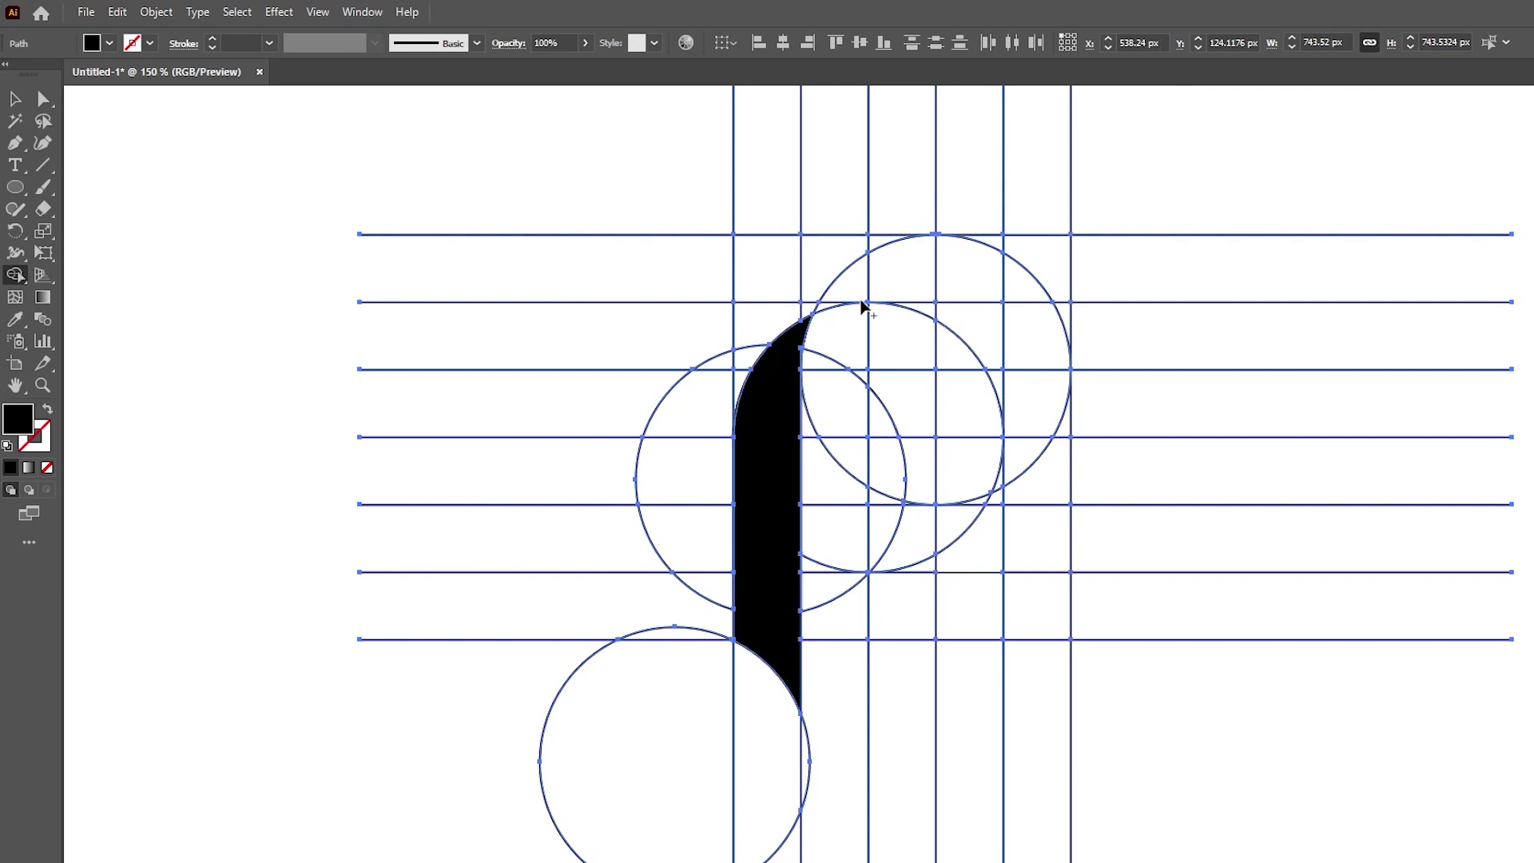
{"action": "left_click_drag", "start_coordinate": [827, 304], "coordinate": [1032, 378]}
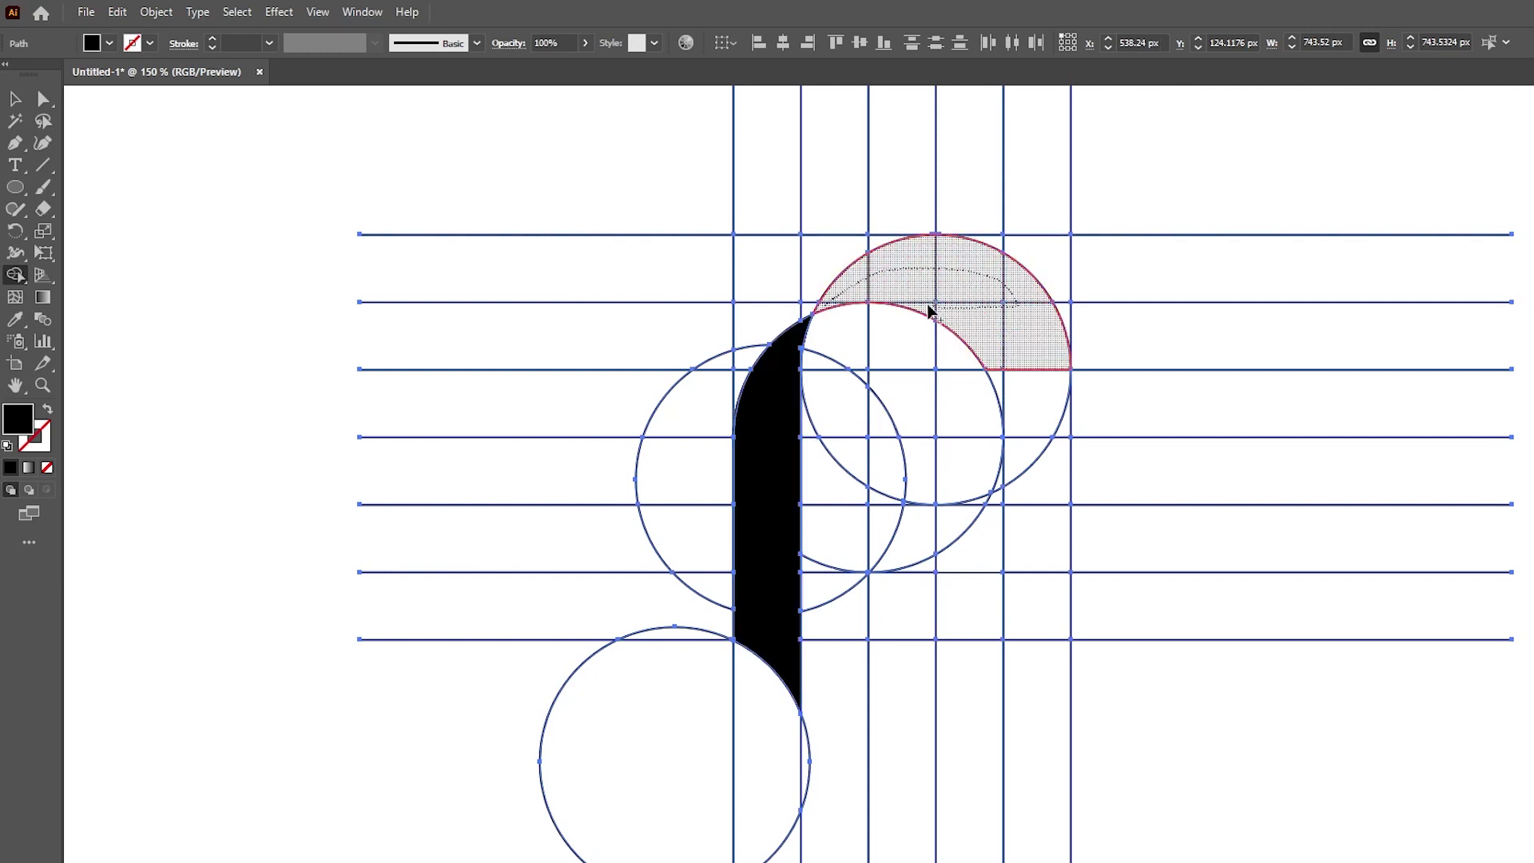
{"action": "mouse_move", "coordinate": [1002, 392]}
{"action": "left_mouse_down"}
{"action": "mouse_move", "coordinate": [1016, 459]}
{"action": "mouse_move", "coordinate": [1001, 486]}
{"action": "left_mouse_up"}
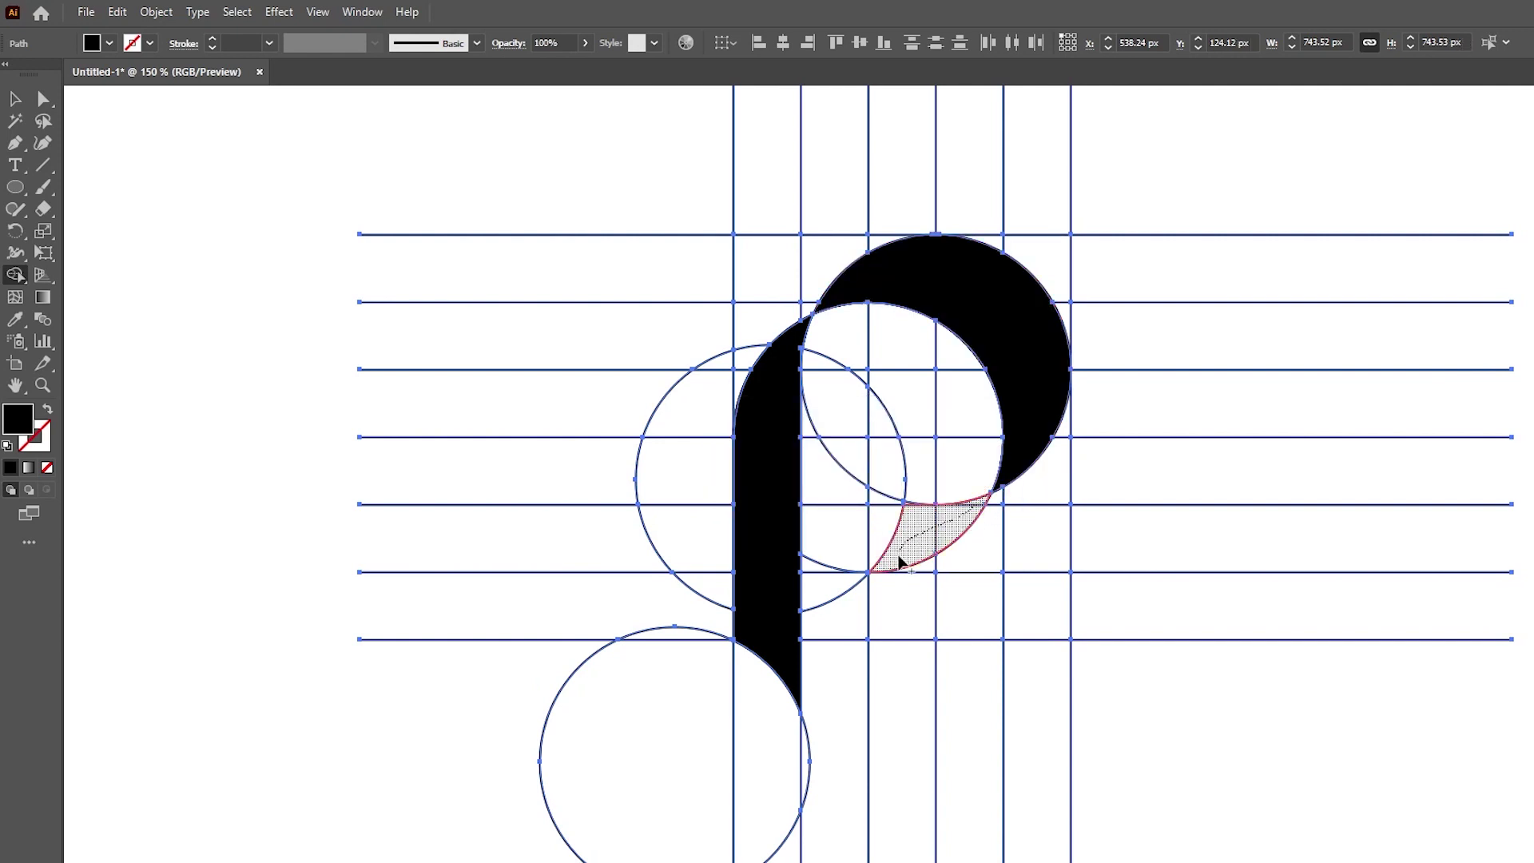
{"action": "left_click", "coordinate": [921, 531]}
- Reselect all paths and merge the small gap at the top of the stem into the p
{"action": "left_click", "coordinate": [14, 98]}
{"action": "left_click", "coordinate": [527, 157]}
{"action": "key", "text": "ctrl+a"}
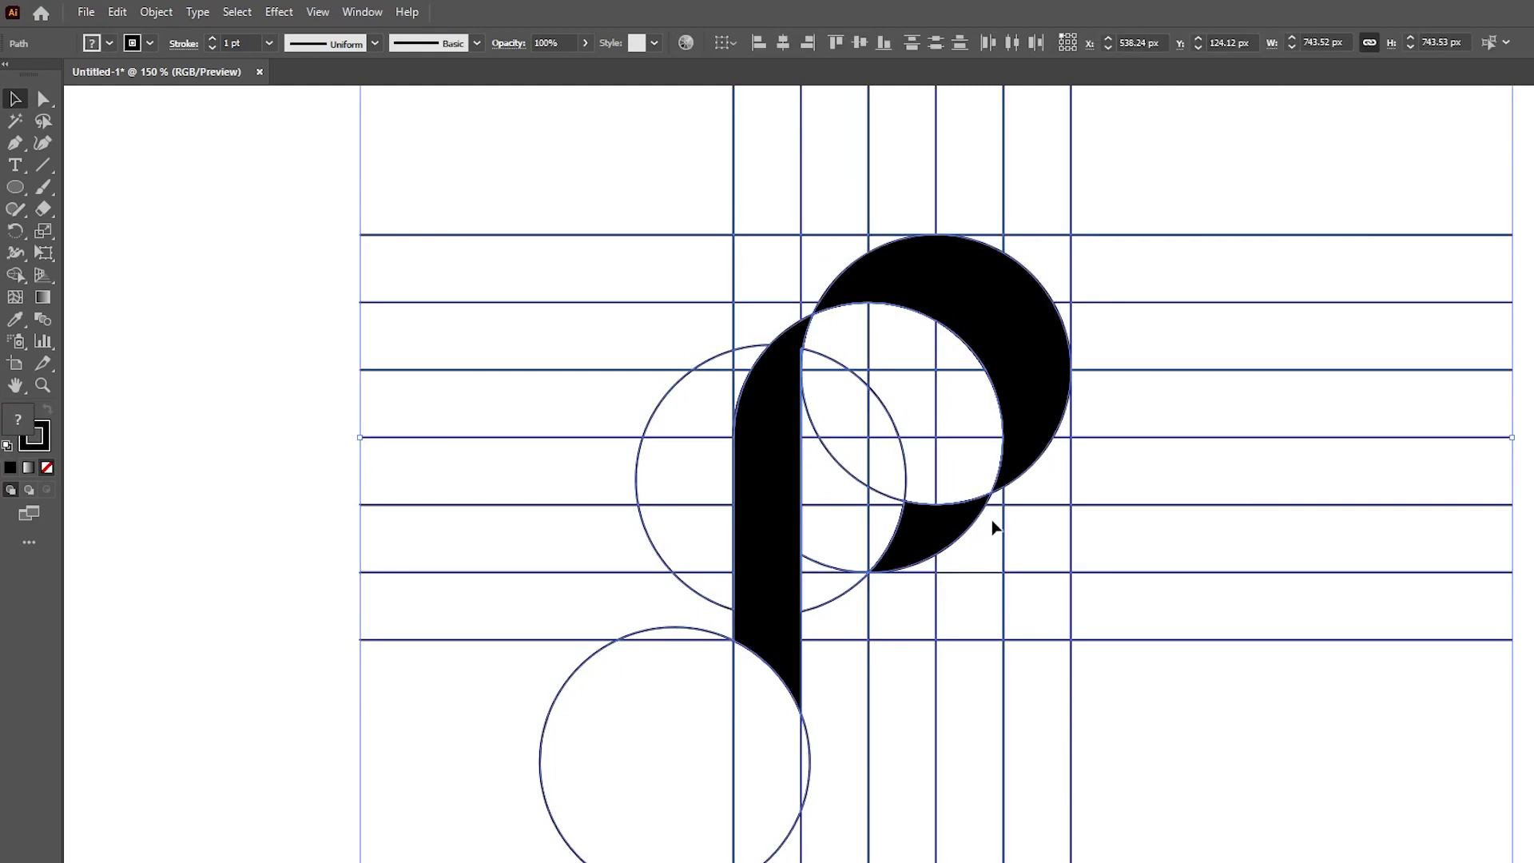
{"action": "left_click", "coordinate": [15, 274]}
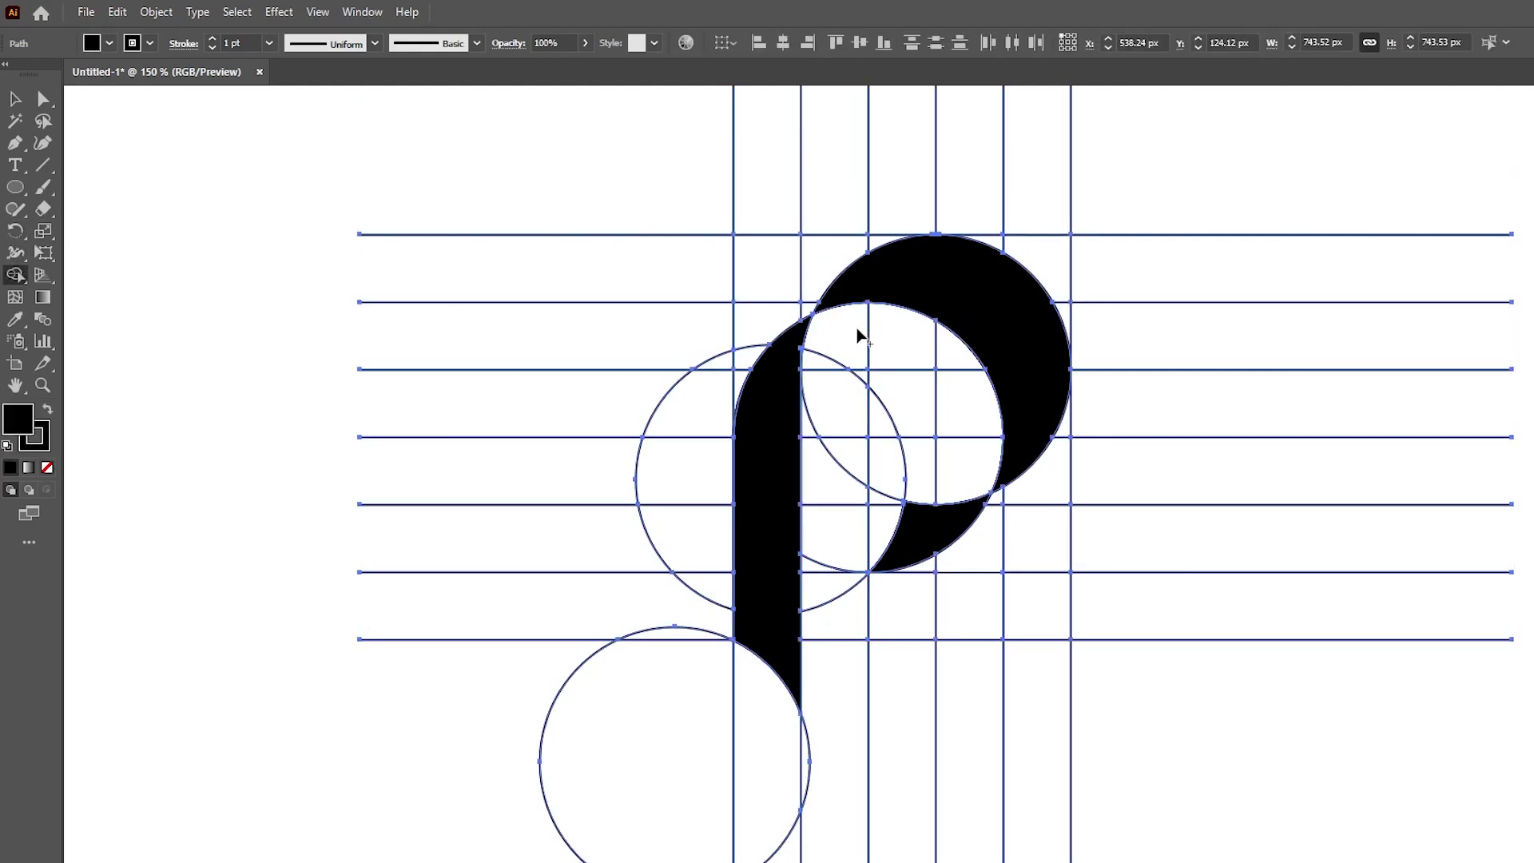
{"action": "key", "text": "ctrl+plus"}
{"action": "key", "text": "ctrl+plus"}
{"action": "key", "text": "ctrl+plus"}
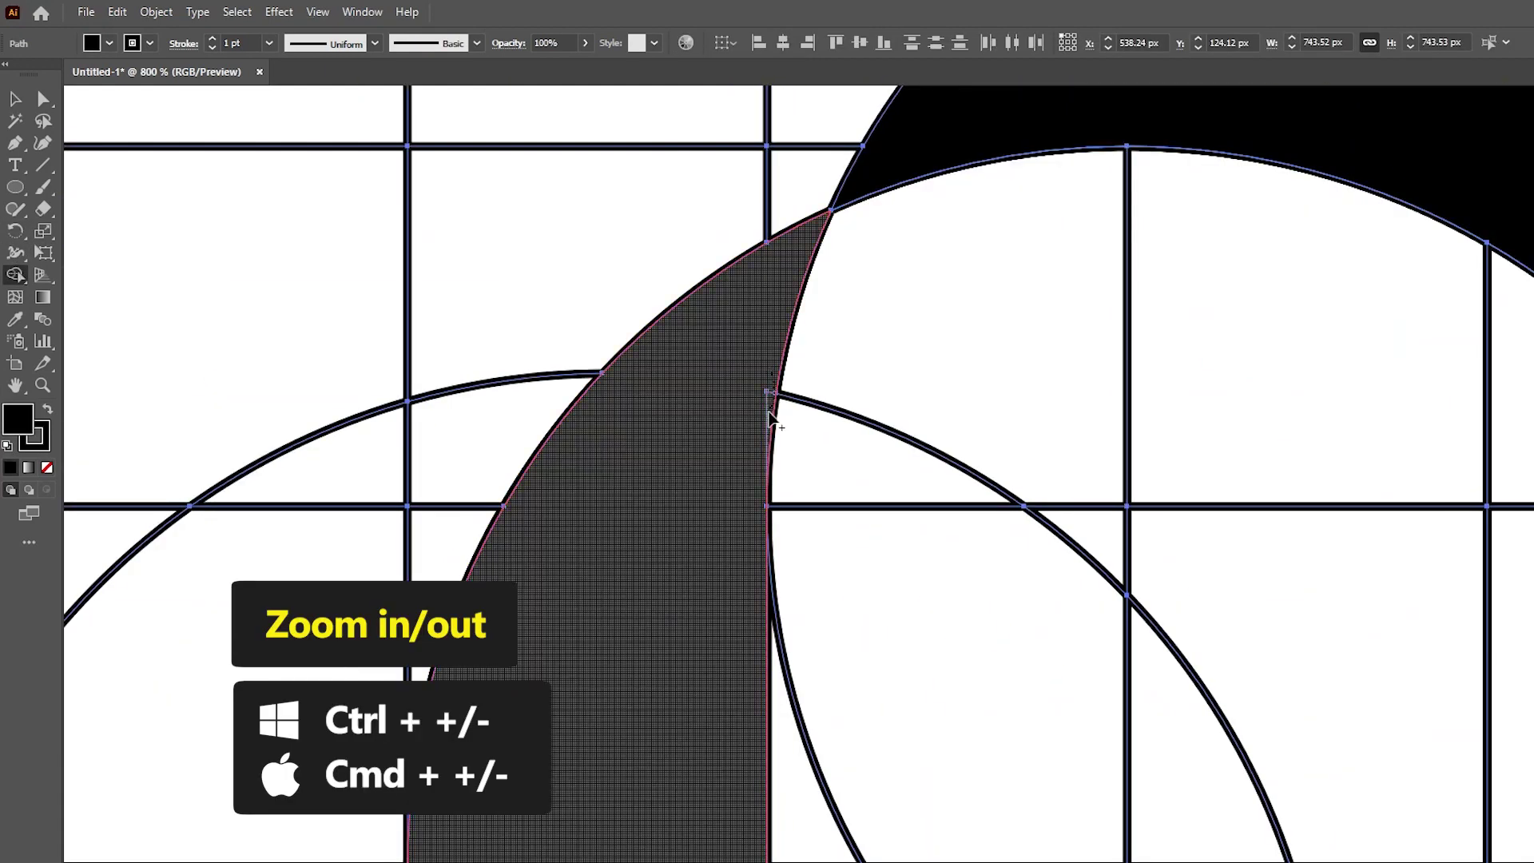
{"action": "left_click", "coordinate": [765, 400]}
{"action": "key", "text": "ctrl+minus"}
{"action": "key", "text": "ctrl+0"}
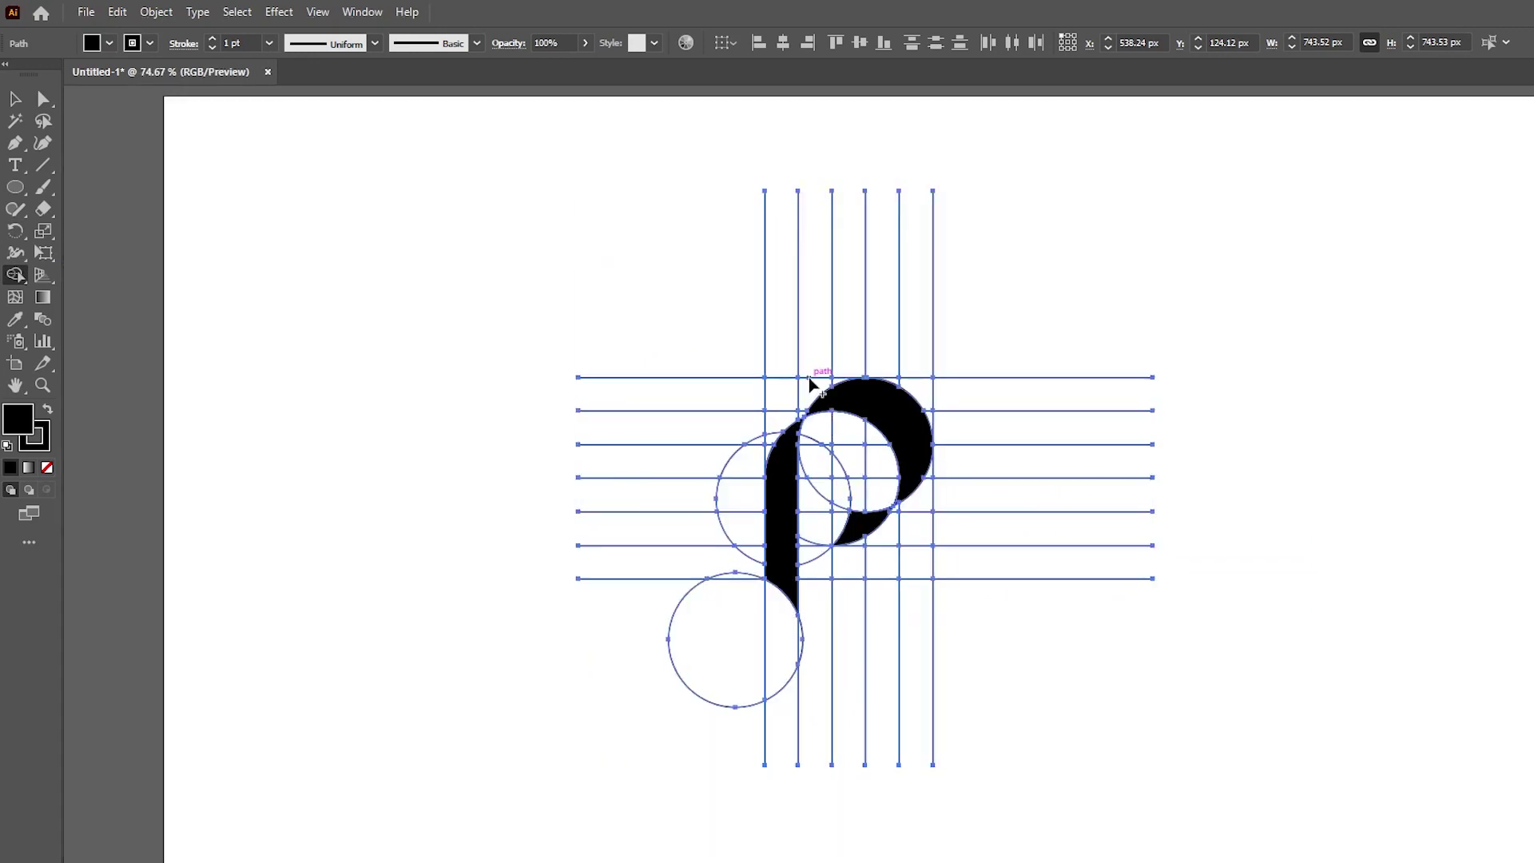
- Select the p's stem and bowl and cut them from the artwork
{"action": "key", "text": "v"}
{"action": "key", "text": "ctrl+a"}
{"action": "left_click_drag", "start_coordinate": [553, 204], "coordinate": [1140, 713]}
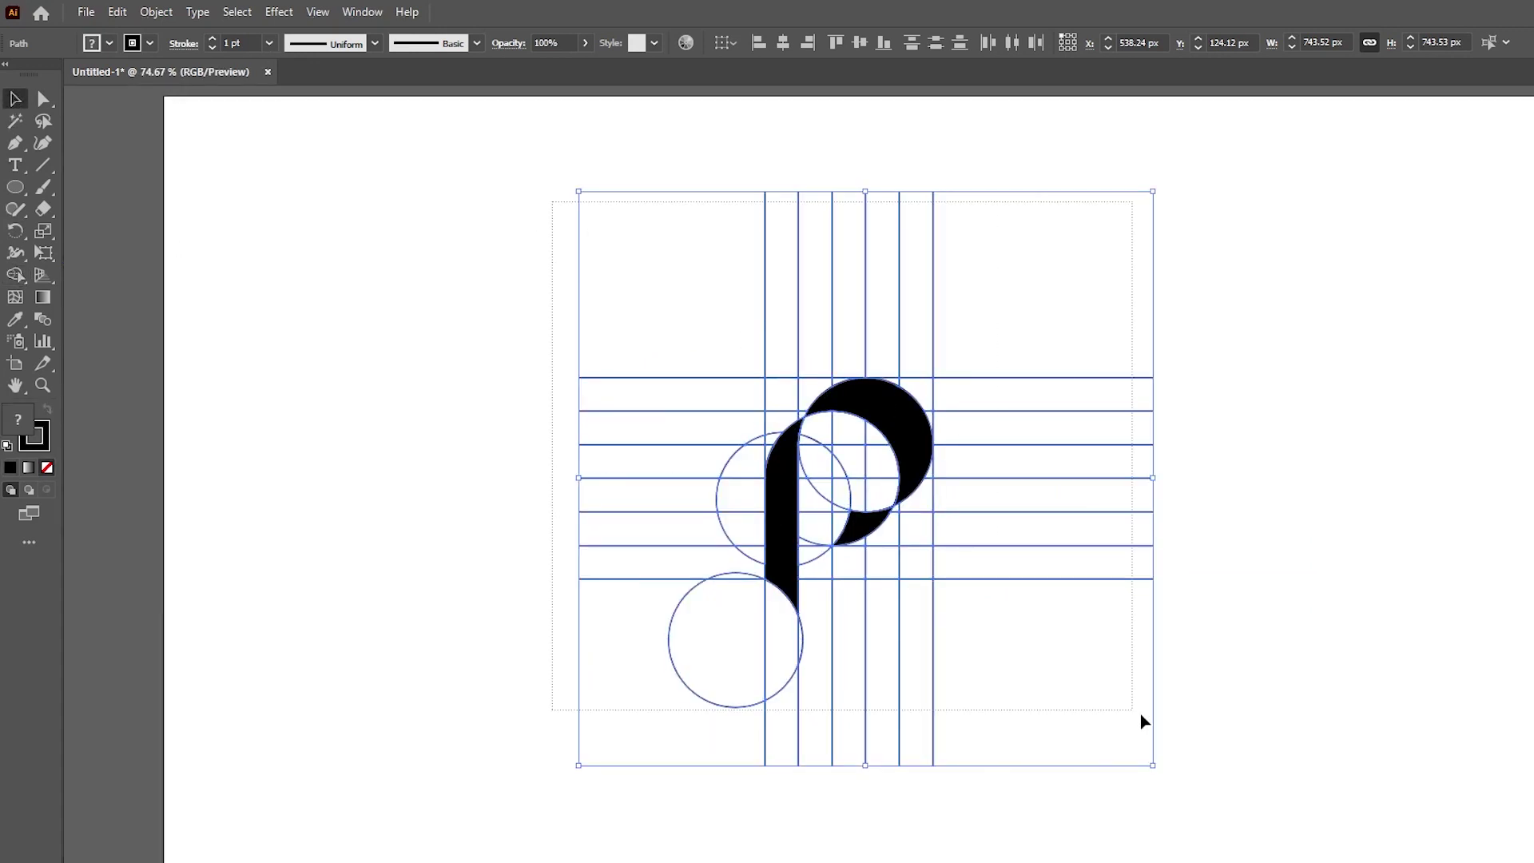
{"action": "left_click", "coordinate": [1259, 627]}
{"action": "left_click", "coordinate": [780, 513]}
{"action": "left_click", "coordinate": [913, 445], "text": "shift"}
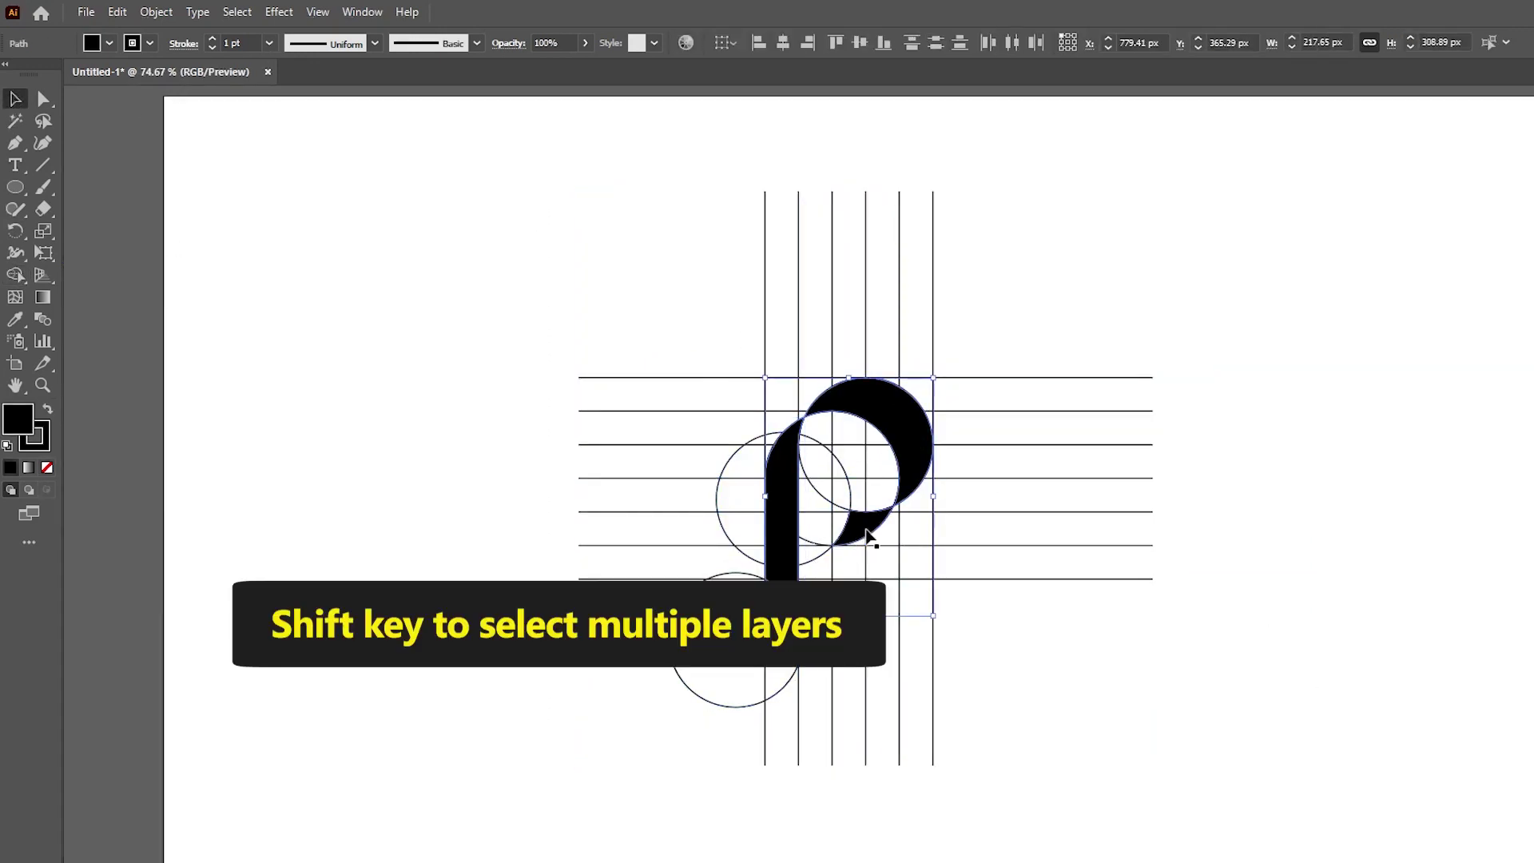
{"action": "left_click", "coordinate": [116, 12]}
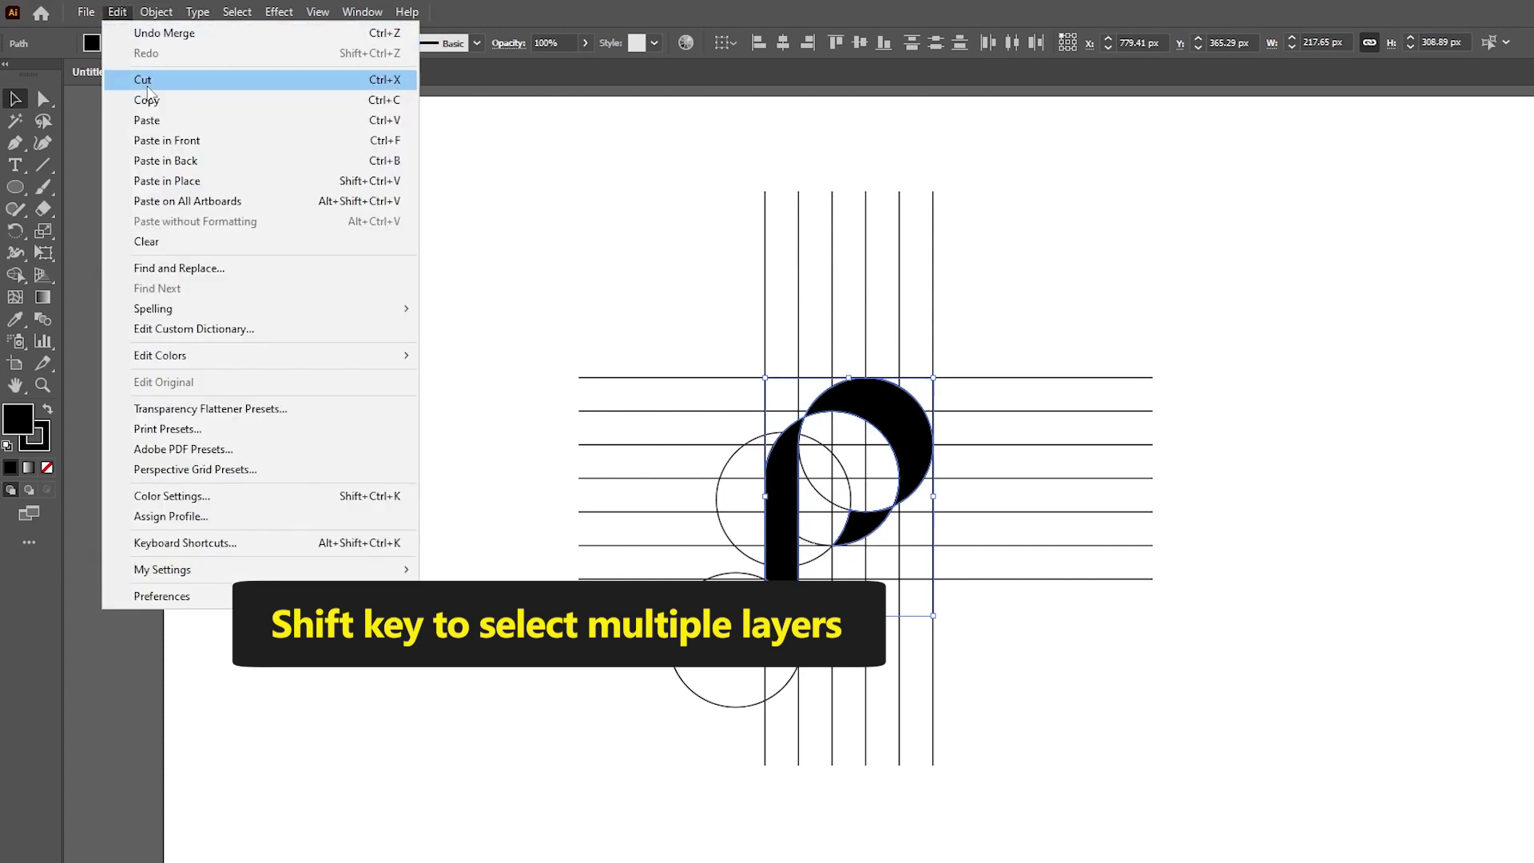
{"action": "left_click", "coordinate": [135, 88]}
- Delete all remaining grid lines and circles
{"action": "left_click_drag", "start_coordinate": [354, 151], "coordinate": [1134, 730]}
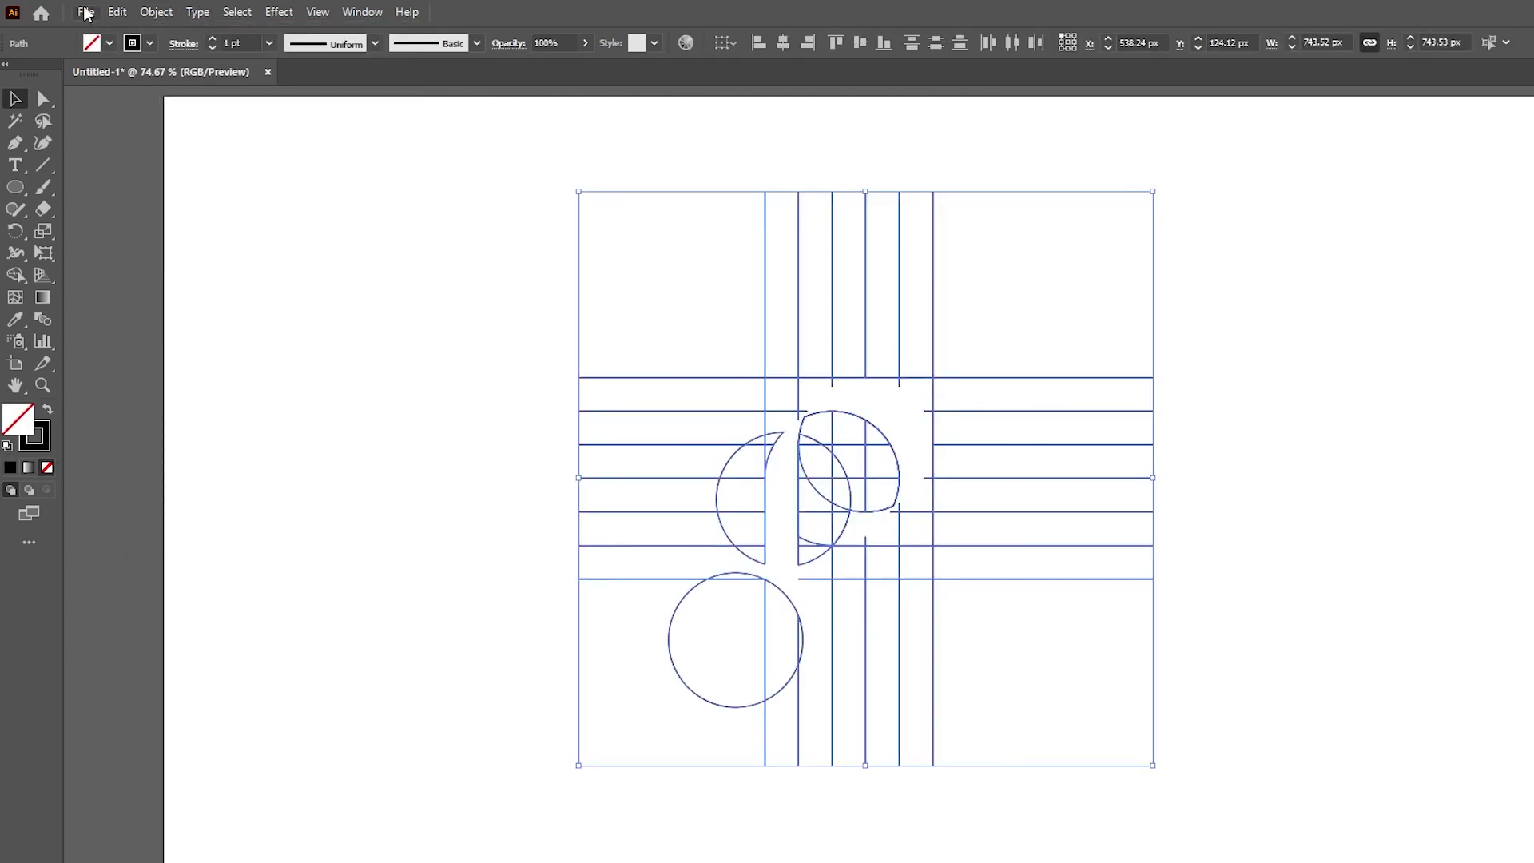
{"action": "left_click", "coordinate": [116, 11]}
{"action": "left_click", "coordinate": [152, 241]}
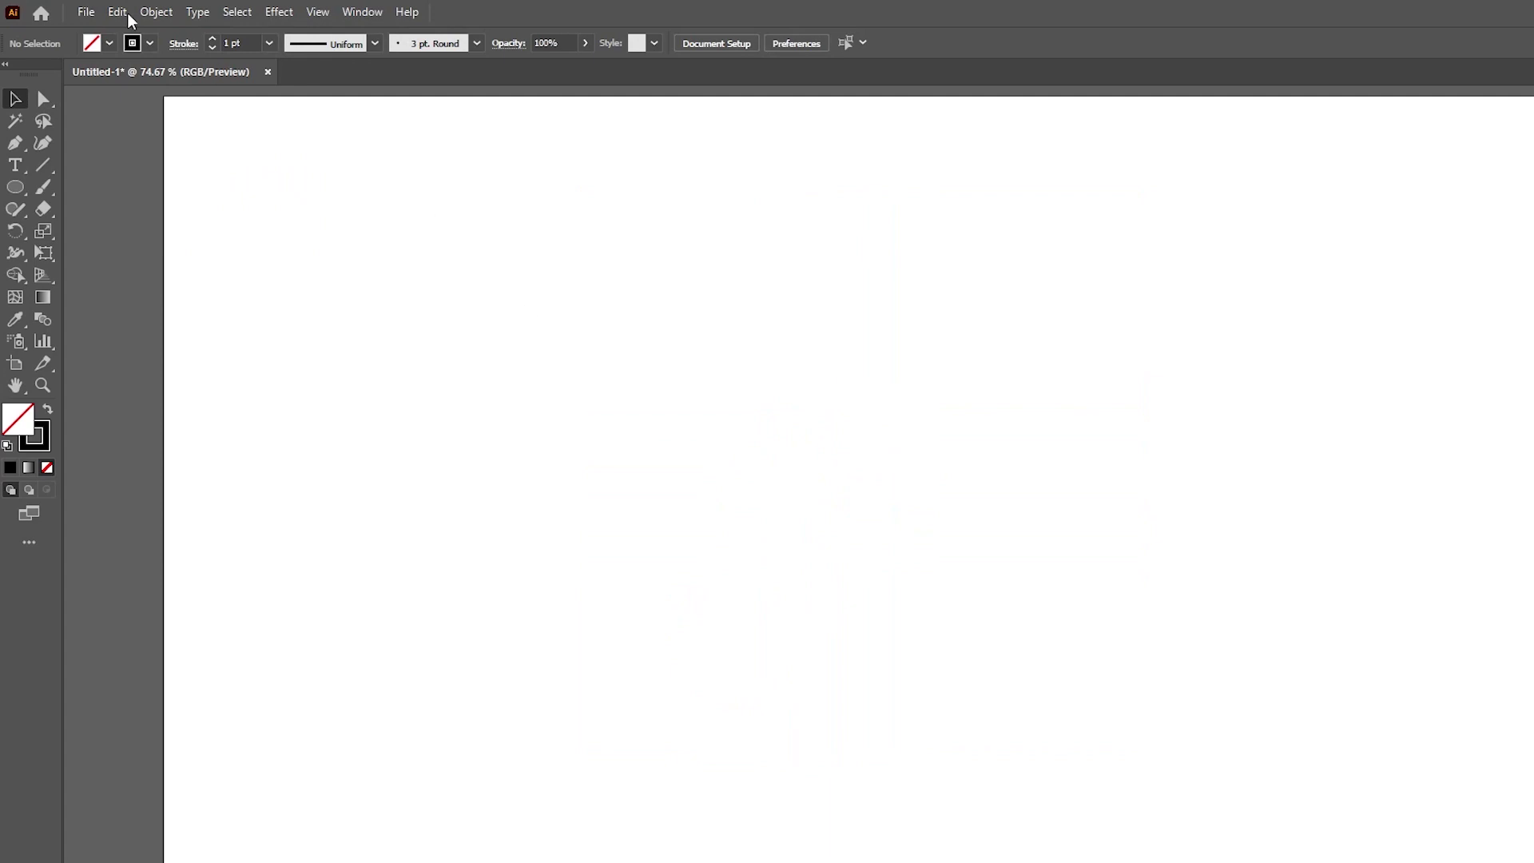
- Paste the p back in place with no stroke and a purple fill
{"action": "left_click", "coordinate": [120, 11]}
{"action": "left_click", "coordinate": [164, 139]}
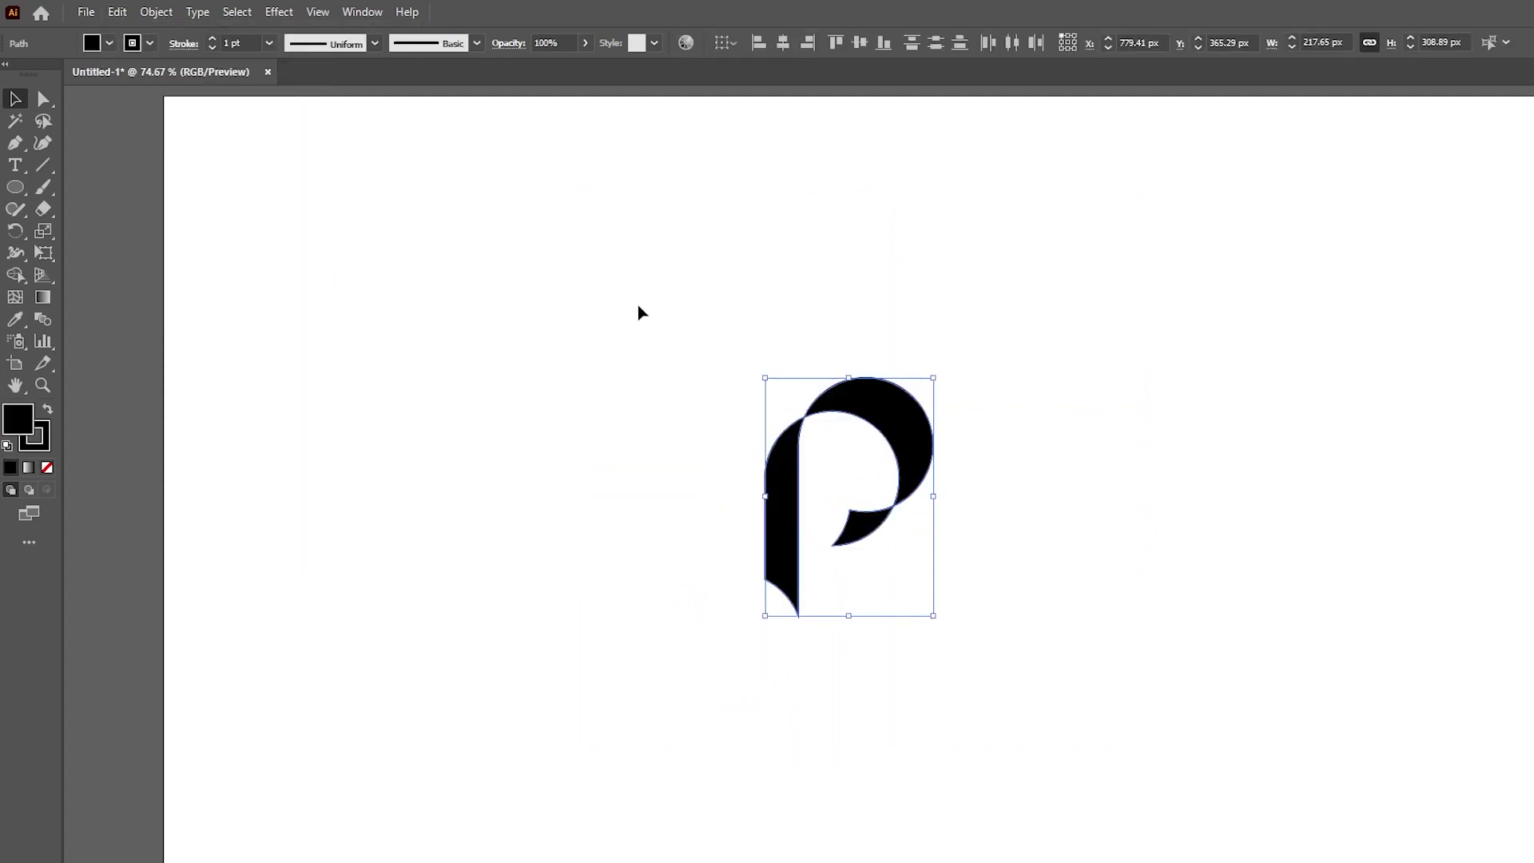
{"action": "left_click", "coordinate": [109, 43]}
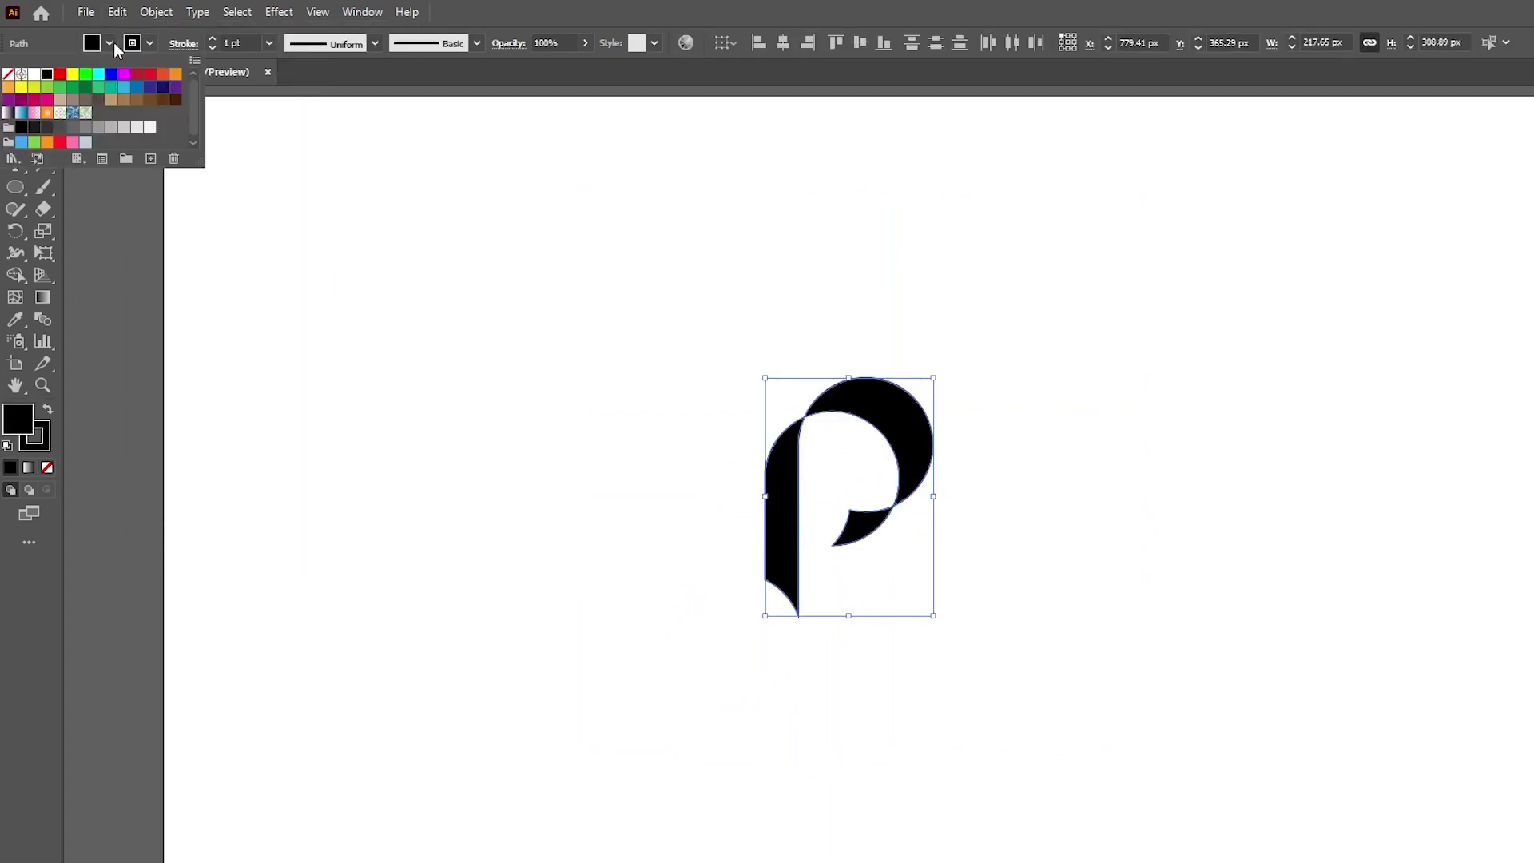
{"action": "left_click", "coordinate": [8, 74]}
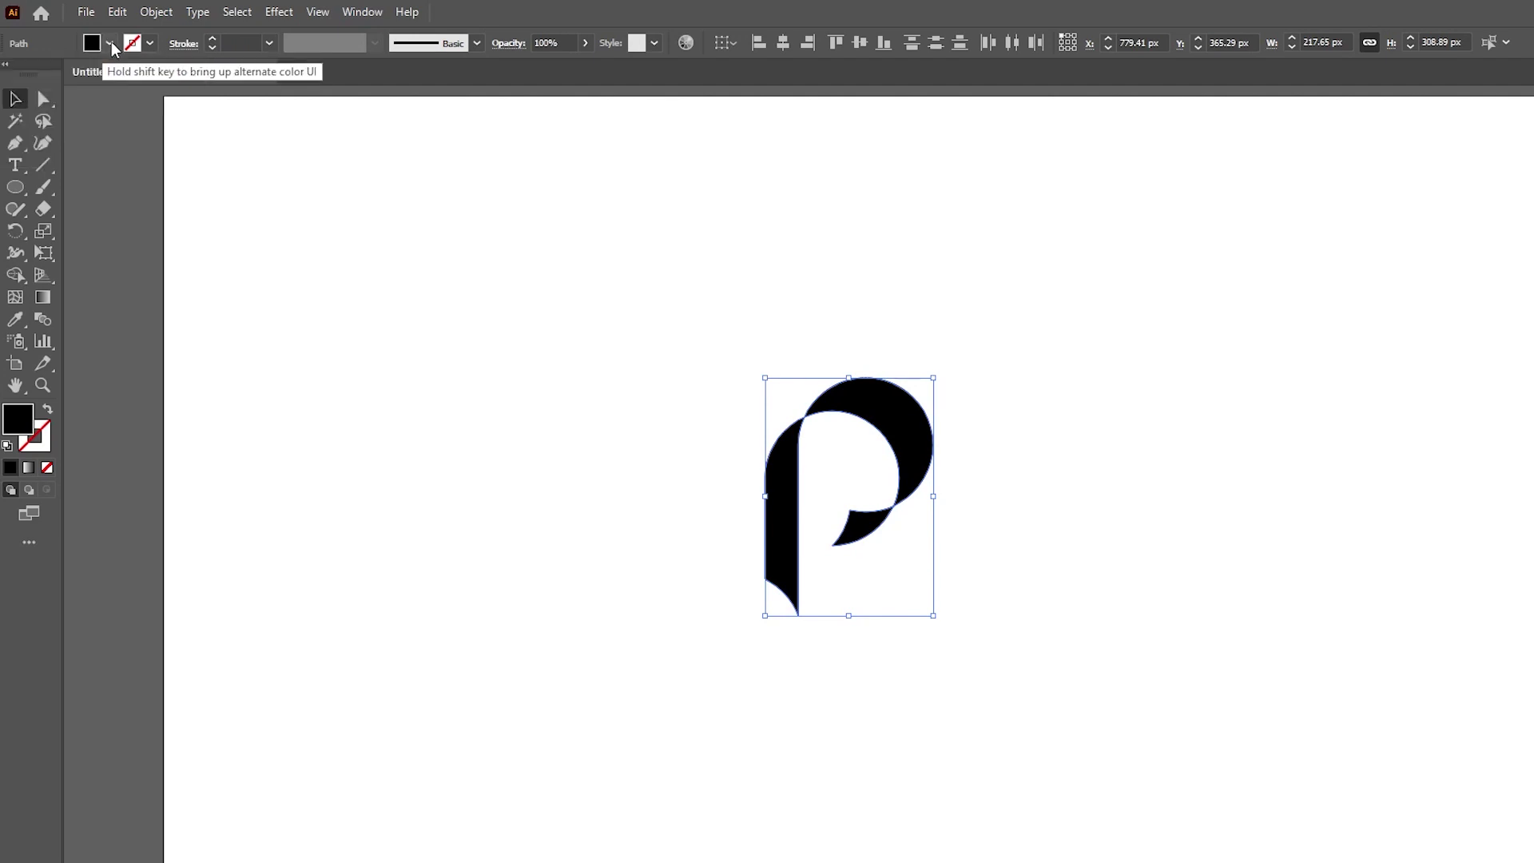
{"action": "left_click", "coordinate": [111, 45]}
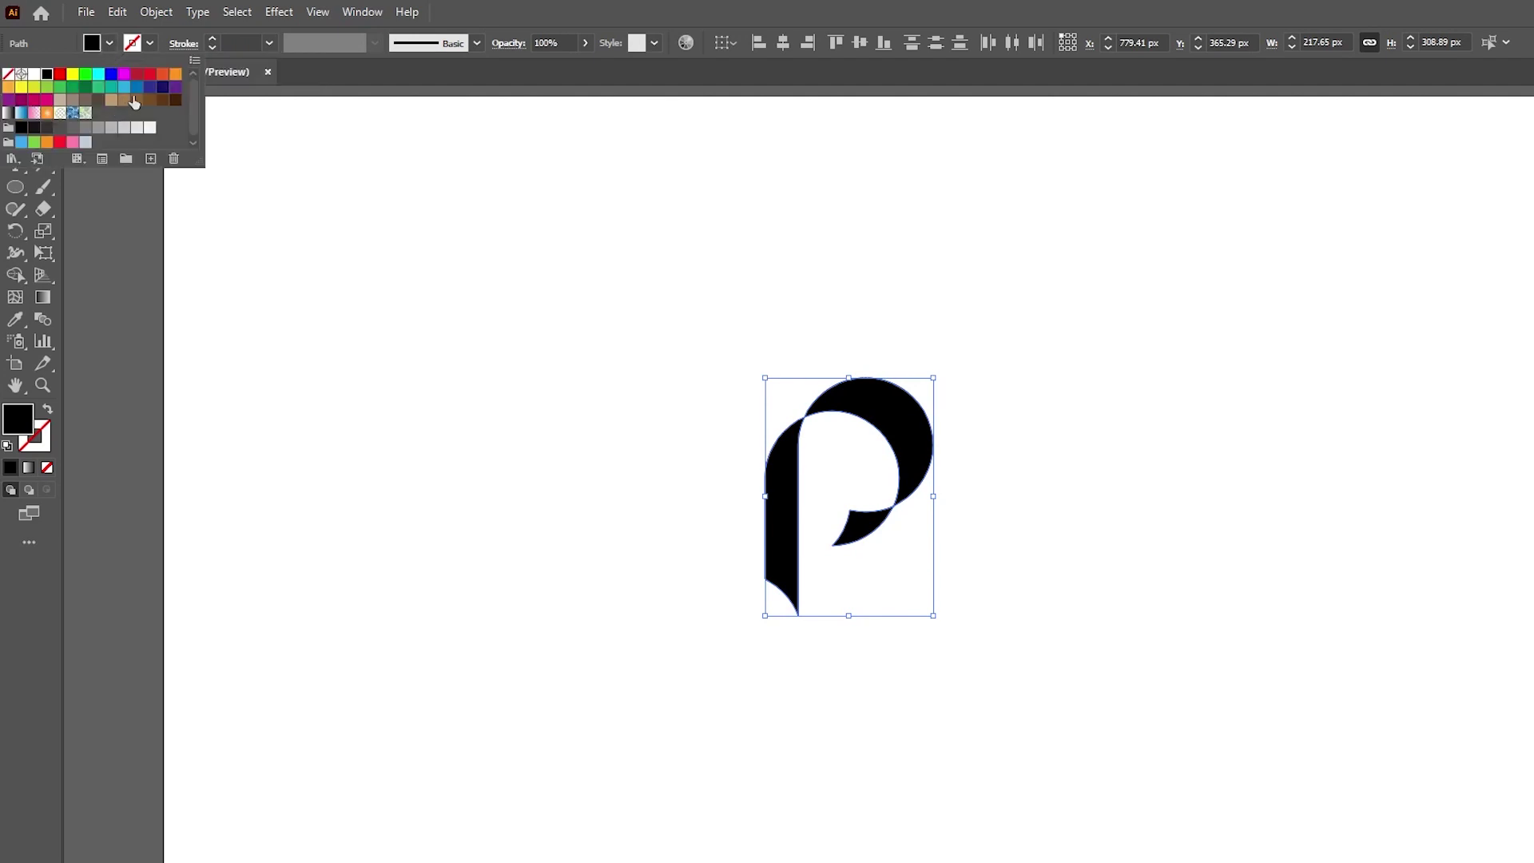
{"action": "left_click", "coordinate": [177, 91]}
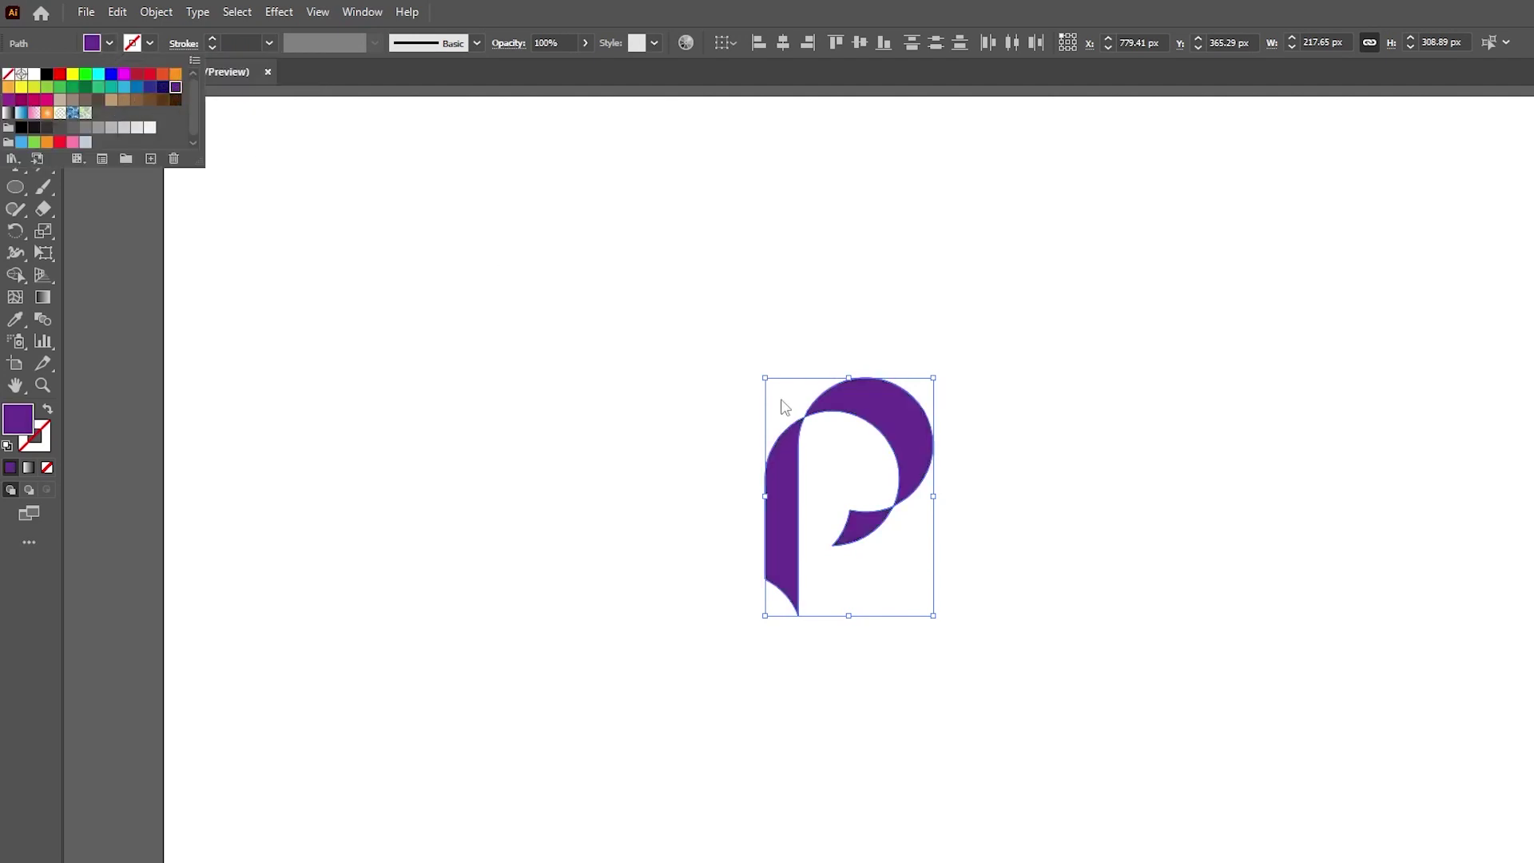
- Group the p's pieces and centre the group horizontally on the artboard
{"action": "right_click", "coordinate": [866, 400]}
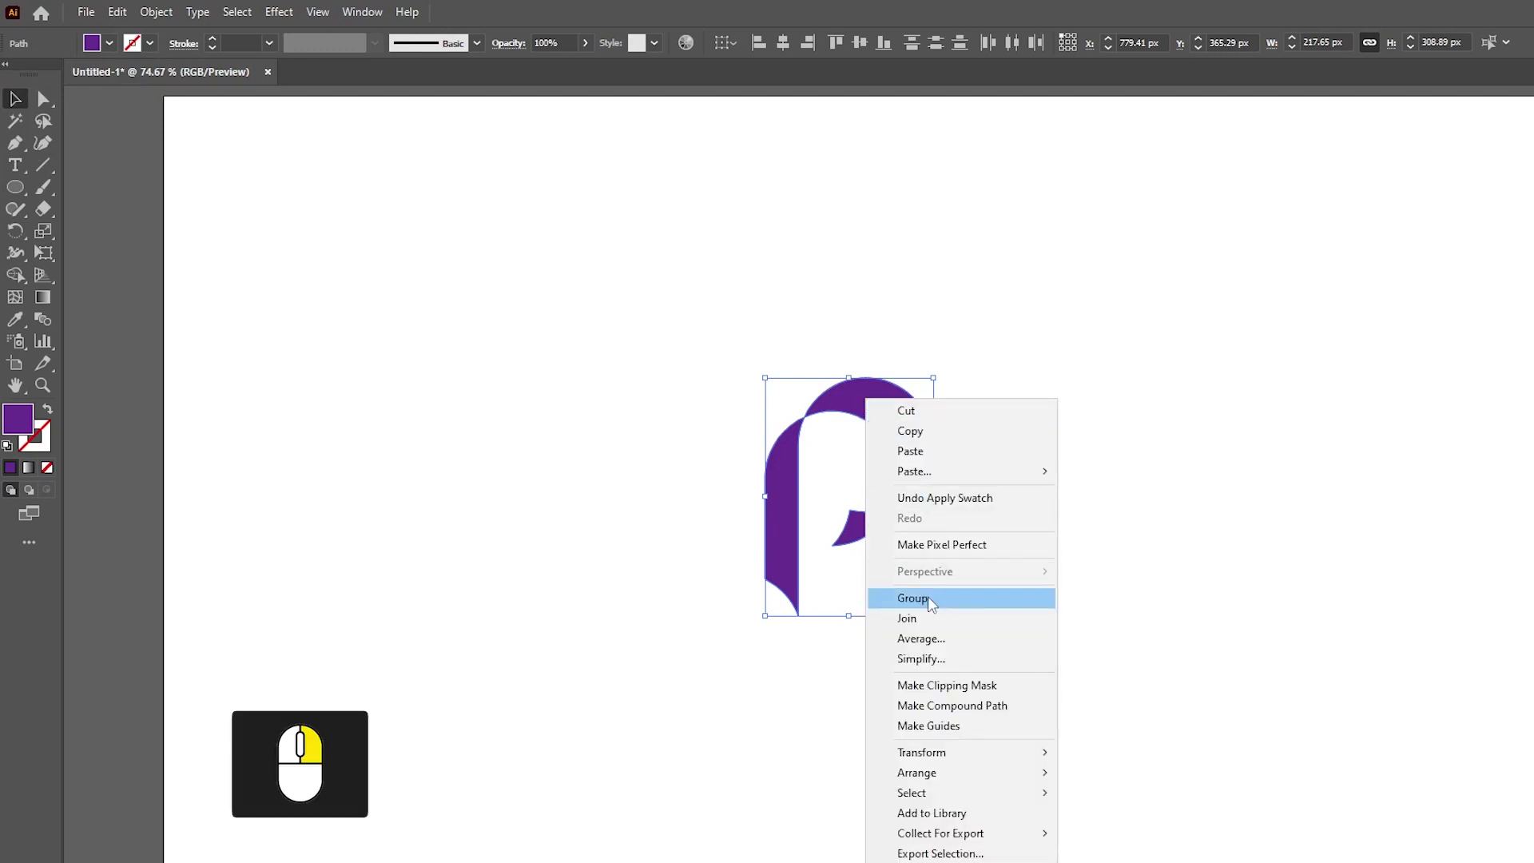
{"action": "left_click", "coordinate": [928, 598]}
{"action": "left_click", "coordinate": [782, 44]}
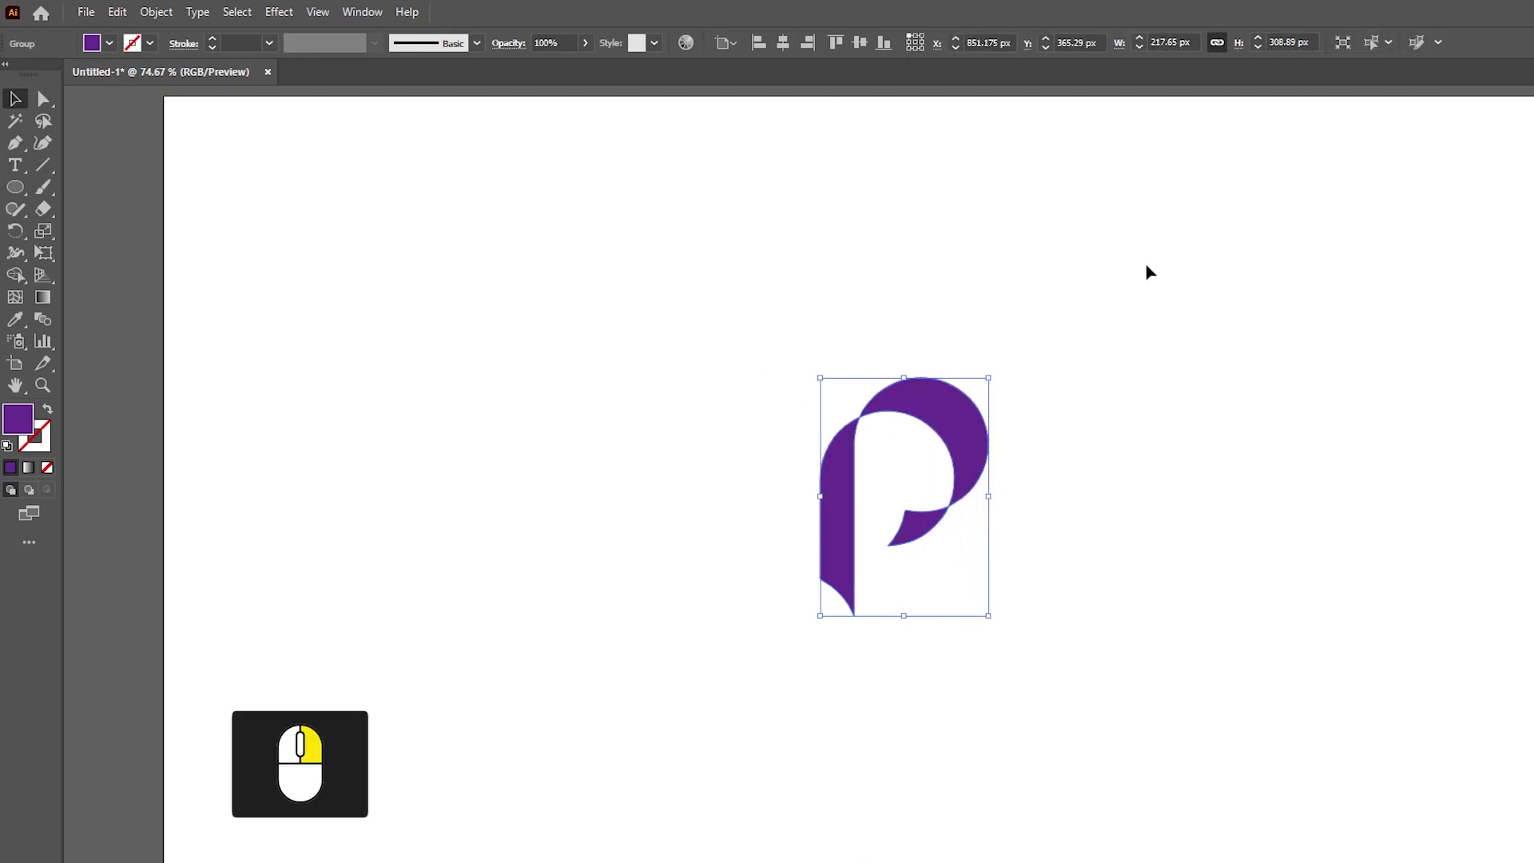
{"action": "left_click", "coordinate": [884, 189]}
{"action": "left_click", "coordinate": [17, 168]}
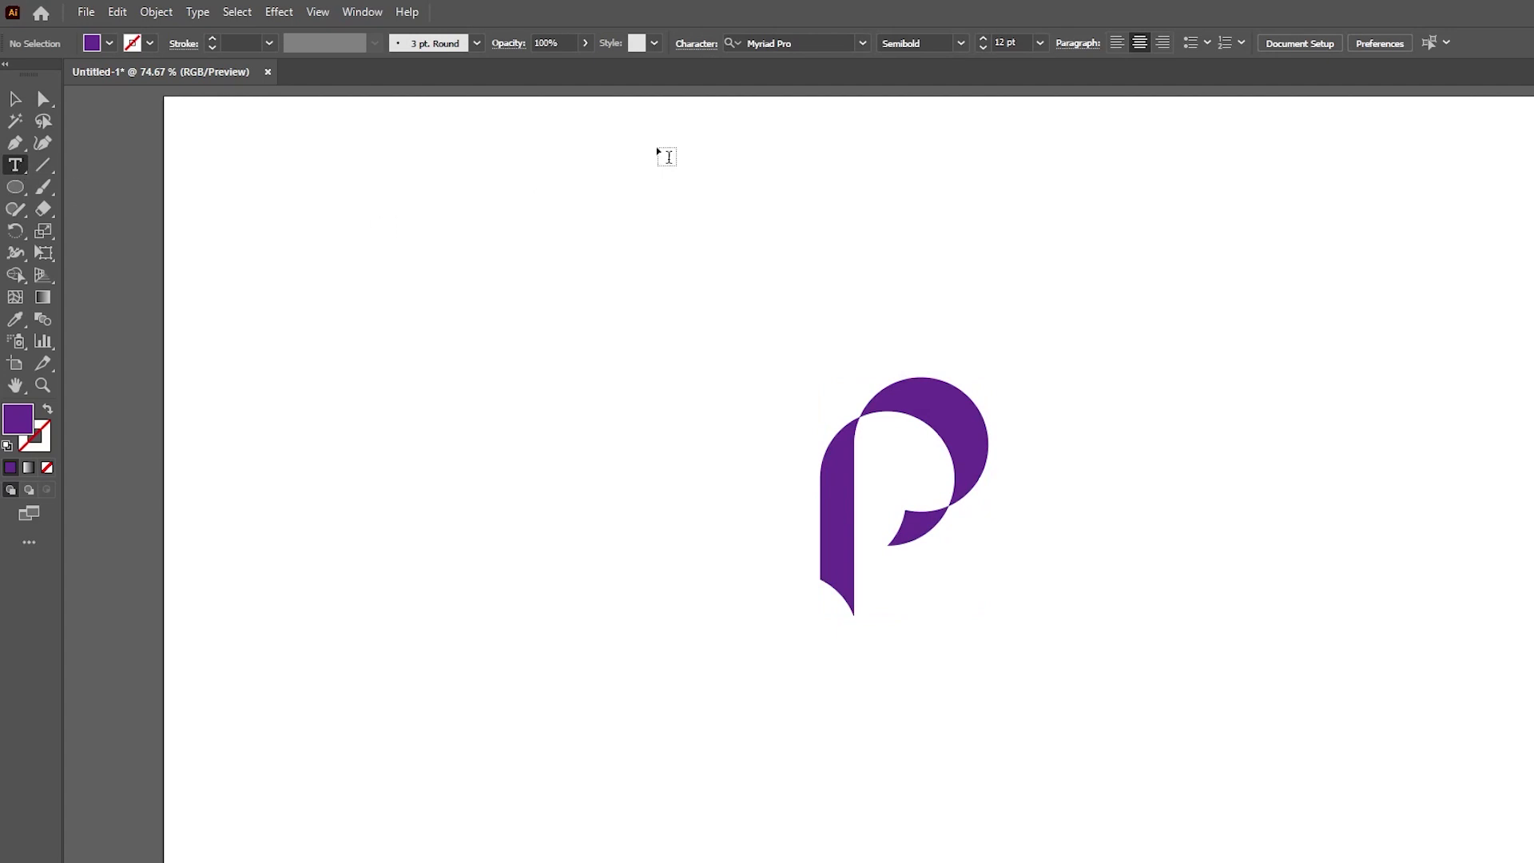
- Add the text 'P CREATIVE' in Manrope below the p logo and centre it
{"action": "left_click", "coordinate": [862, 45]}
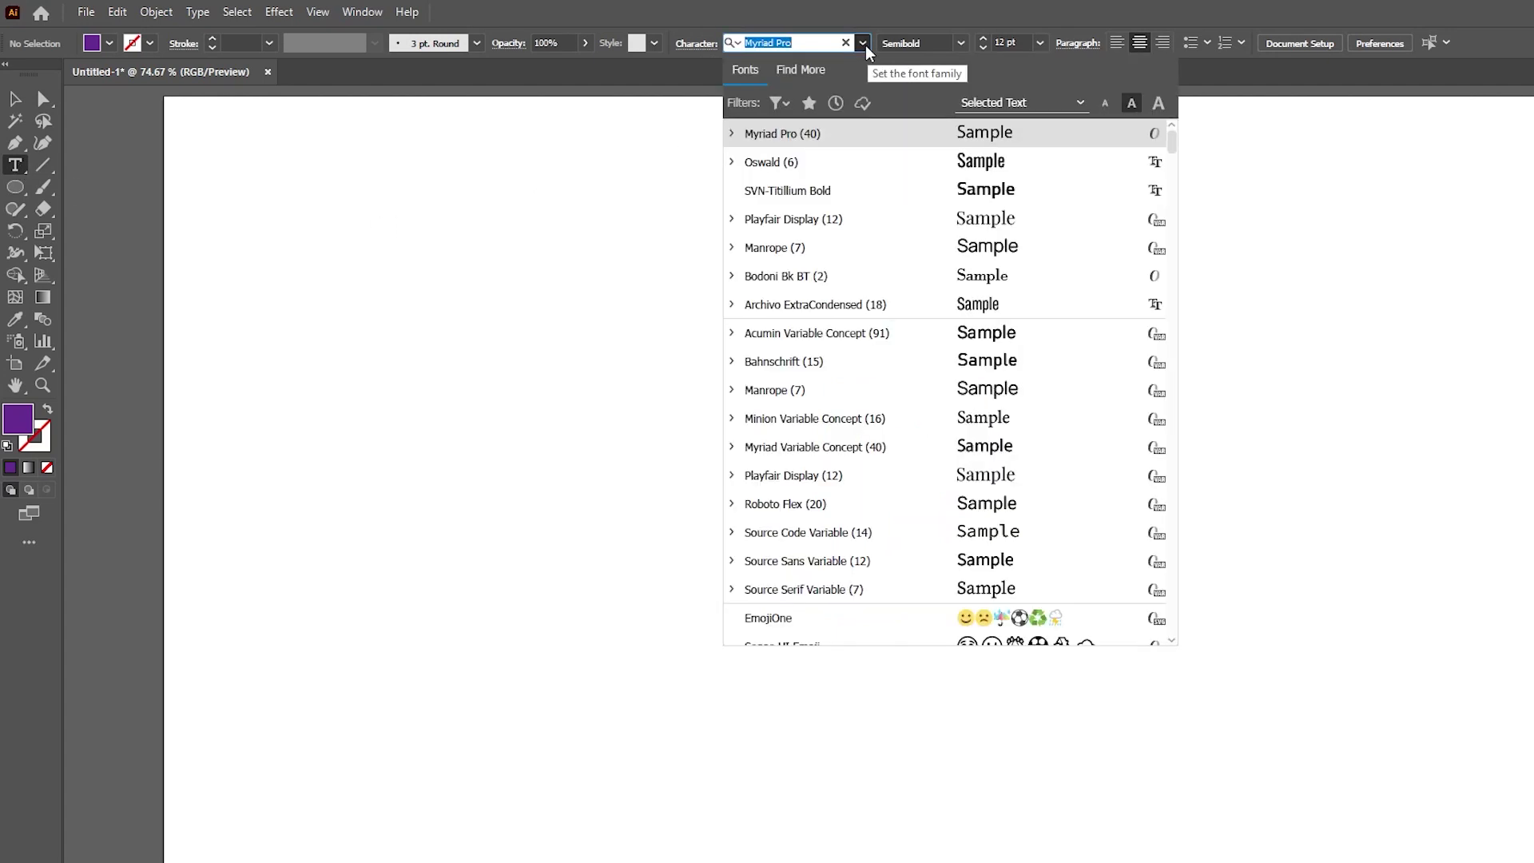
{"action": "left_click", "coordinate": [808, 248]}
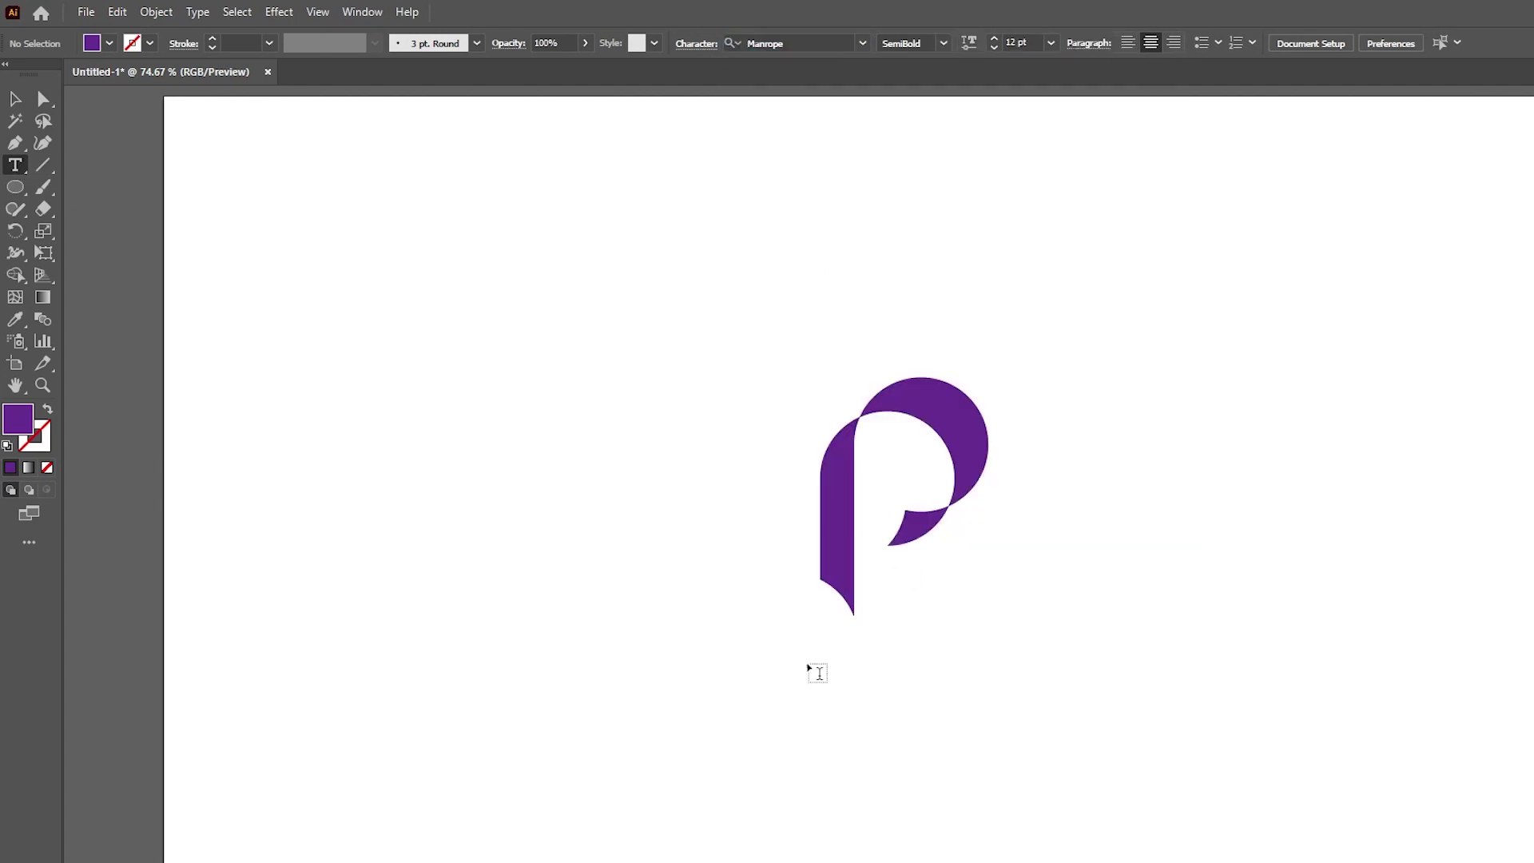
{"action": "left_click", "coordinate": [784, 708]}
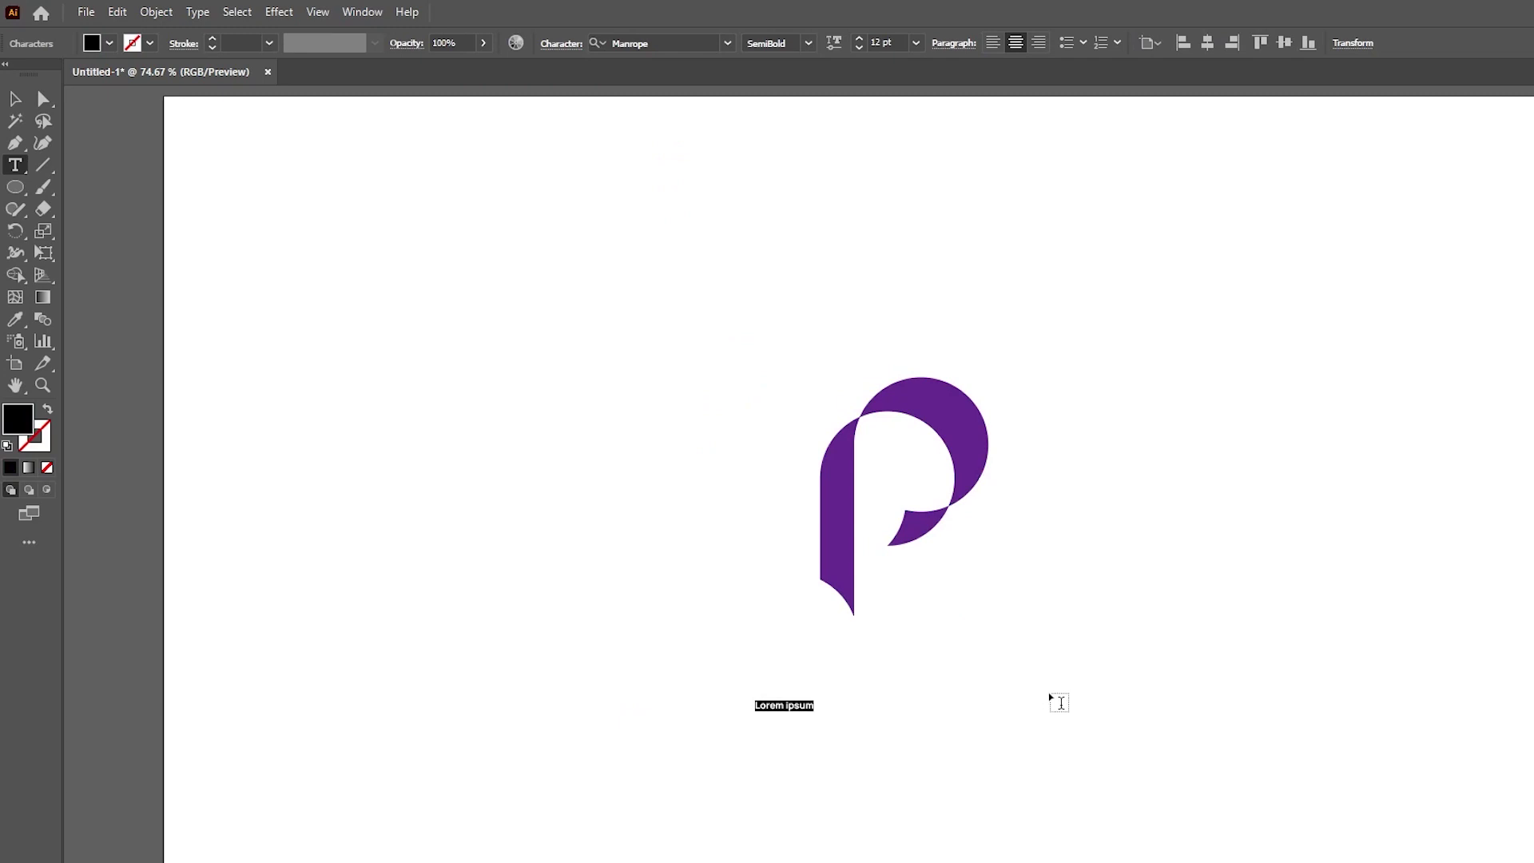
{"action": "type", "text": "P CREATI"}
{"action": "type", "text": "VE"}
{"action": "key", "text": "Escape"}
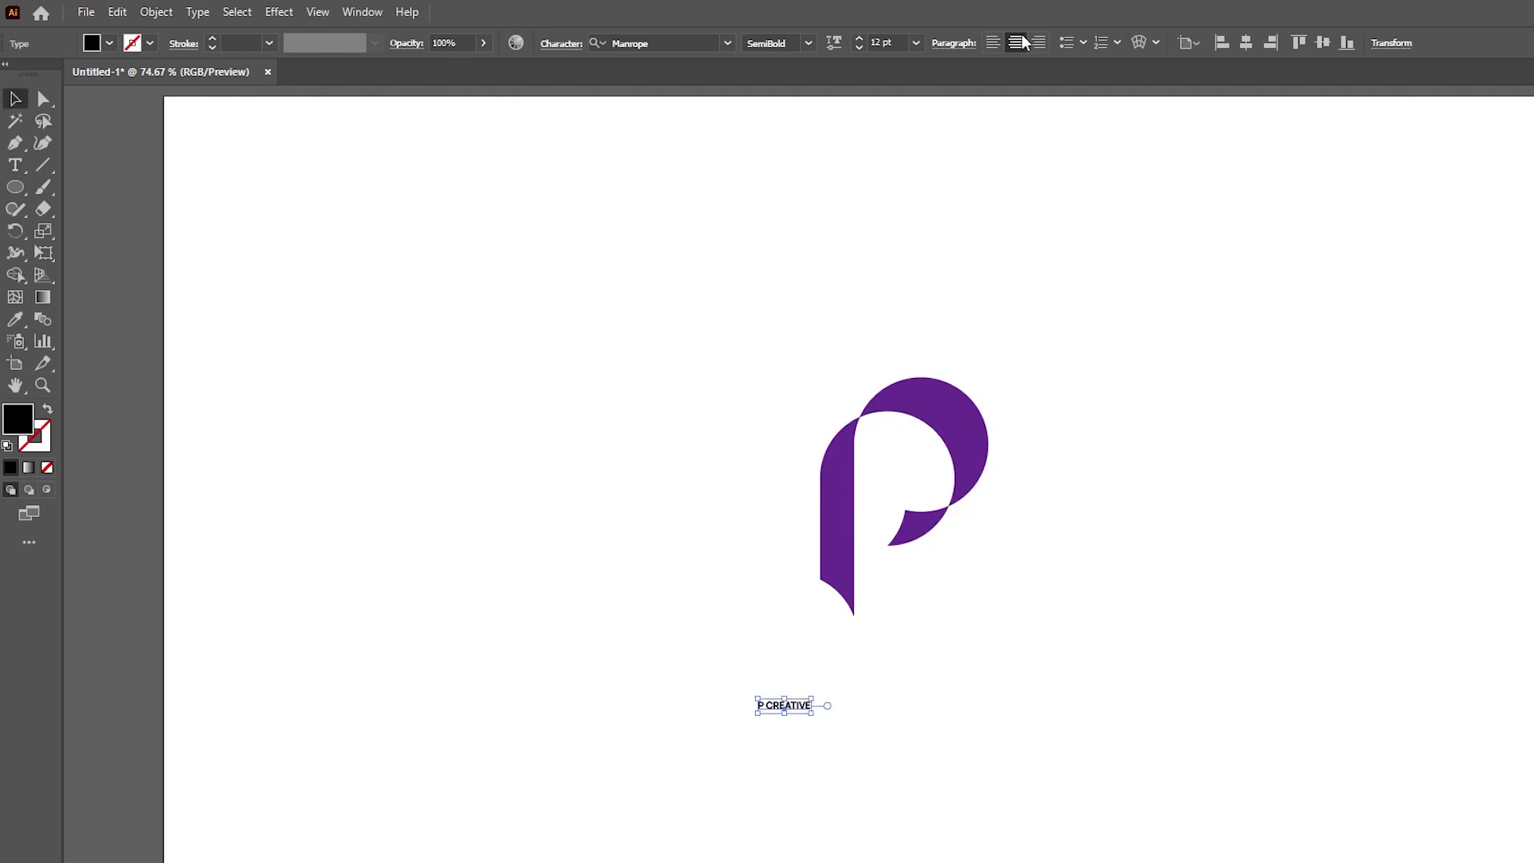
{"action": "left_click", "coordinate": [1245, 42]}
- Enlarge P CREATIVE, give it the logo's purple with the Eyedropper, and make it Bold
{"action": "left_click_drag", "start_coordinate": [938, 695], "coordinate": [1008, 659]}
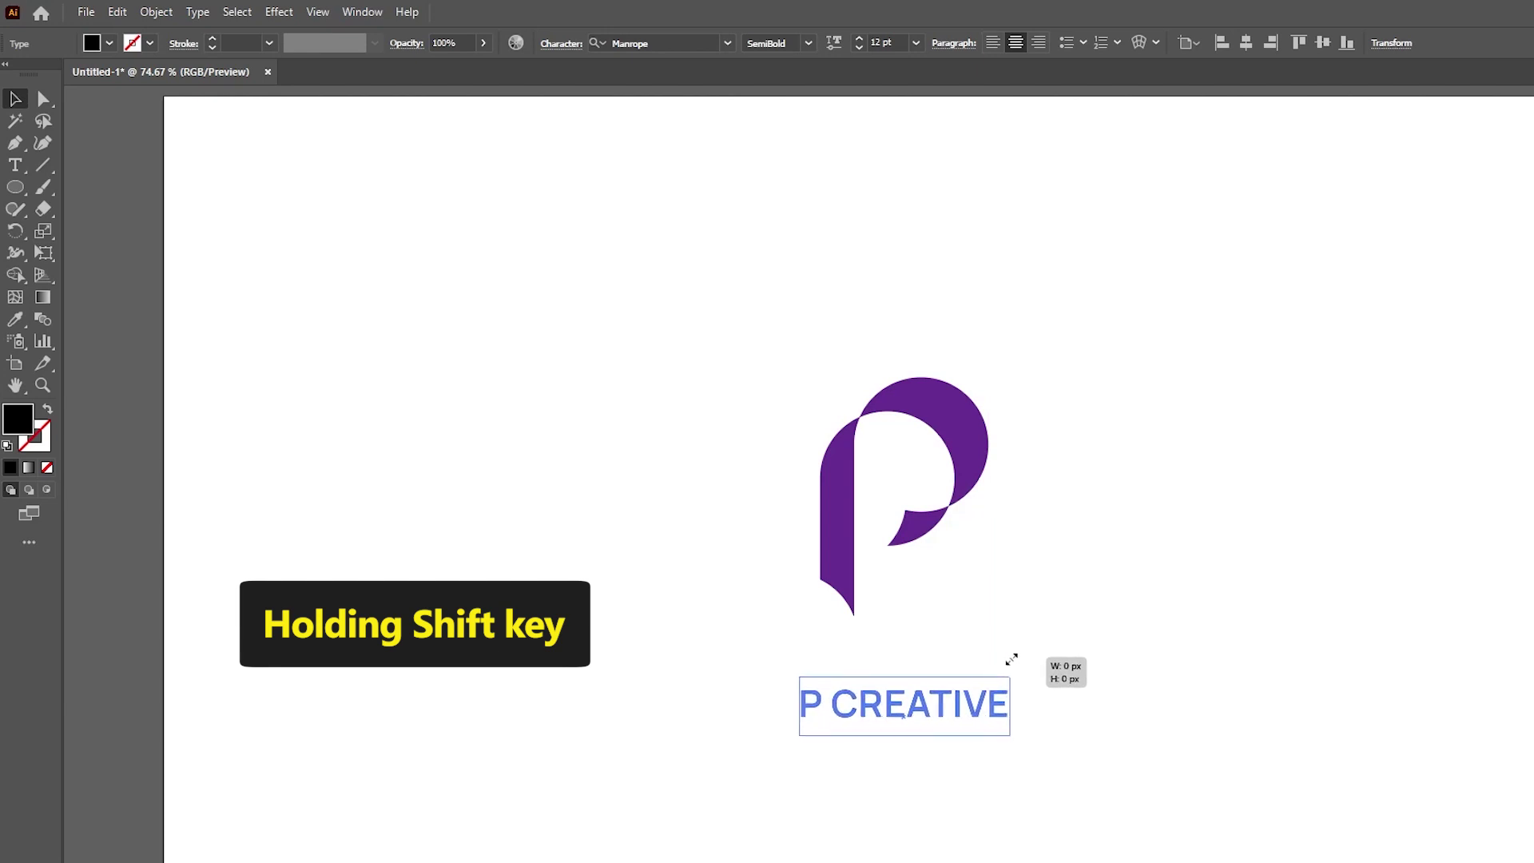
{"action": "key", "text": "i"}
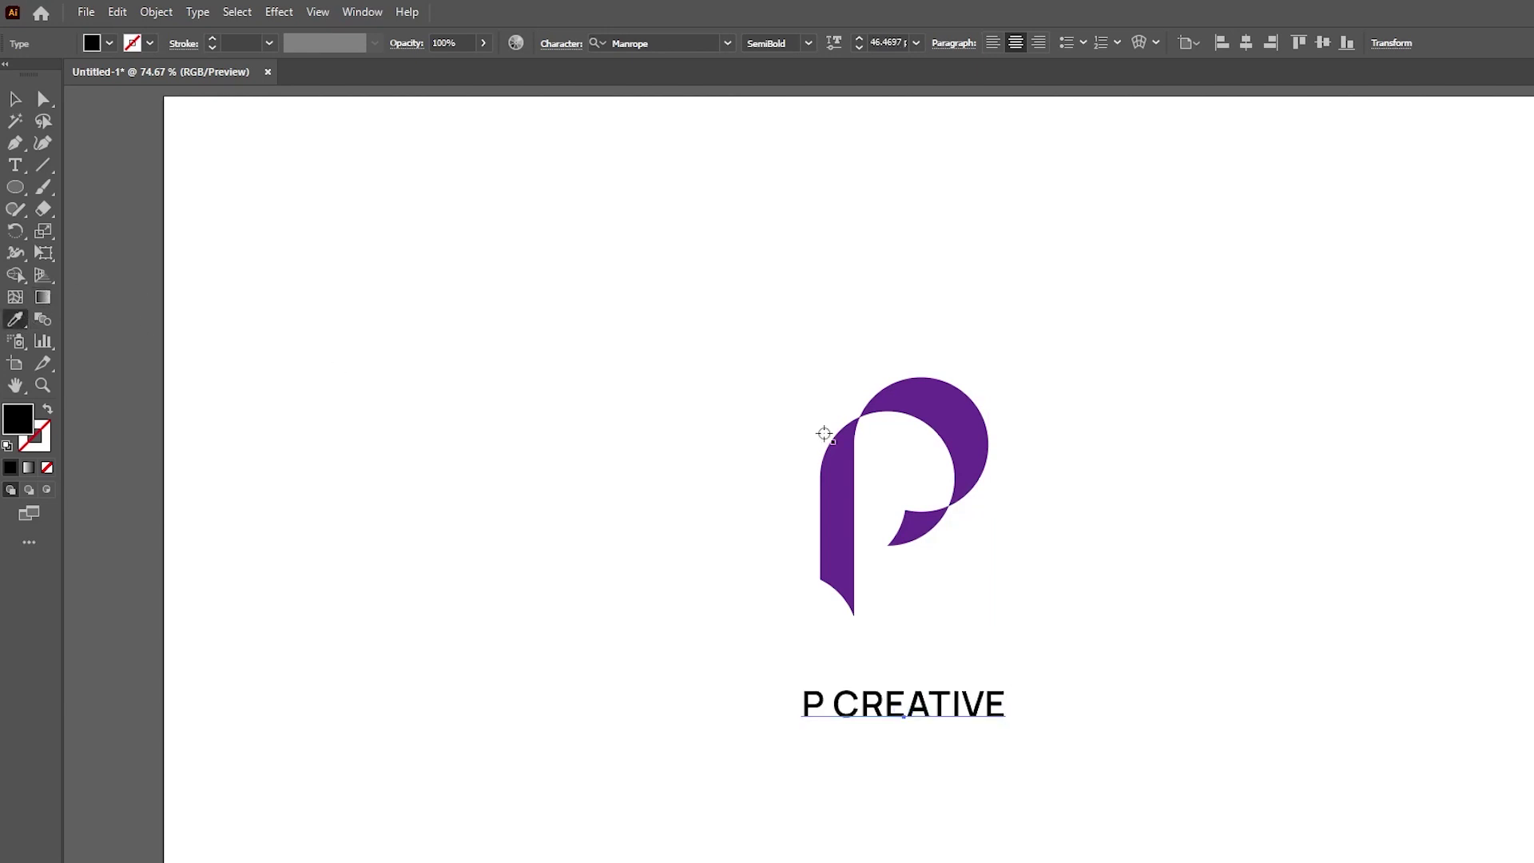
{"action": "left_click", "coordinate": [853, 501]}
{"action": "key", "text": "v"}
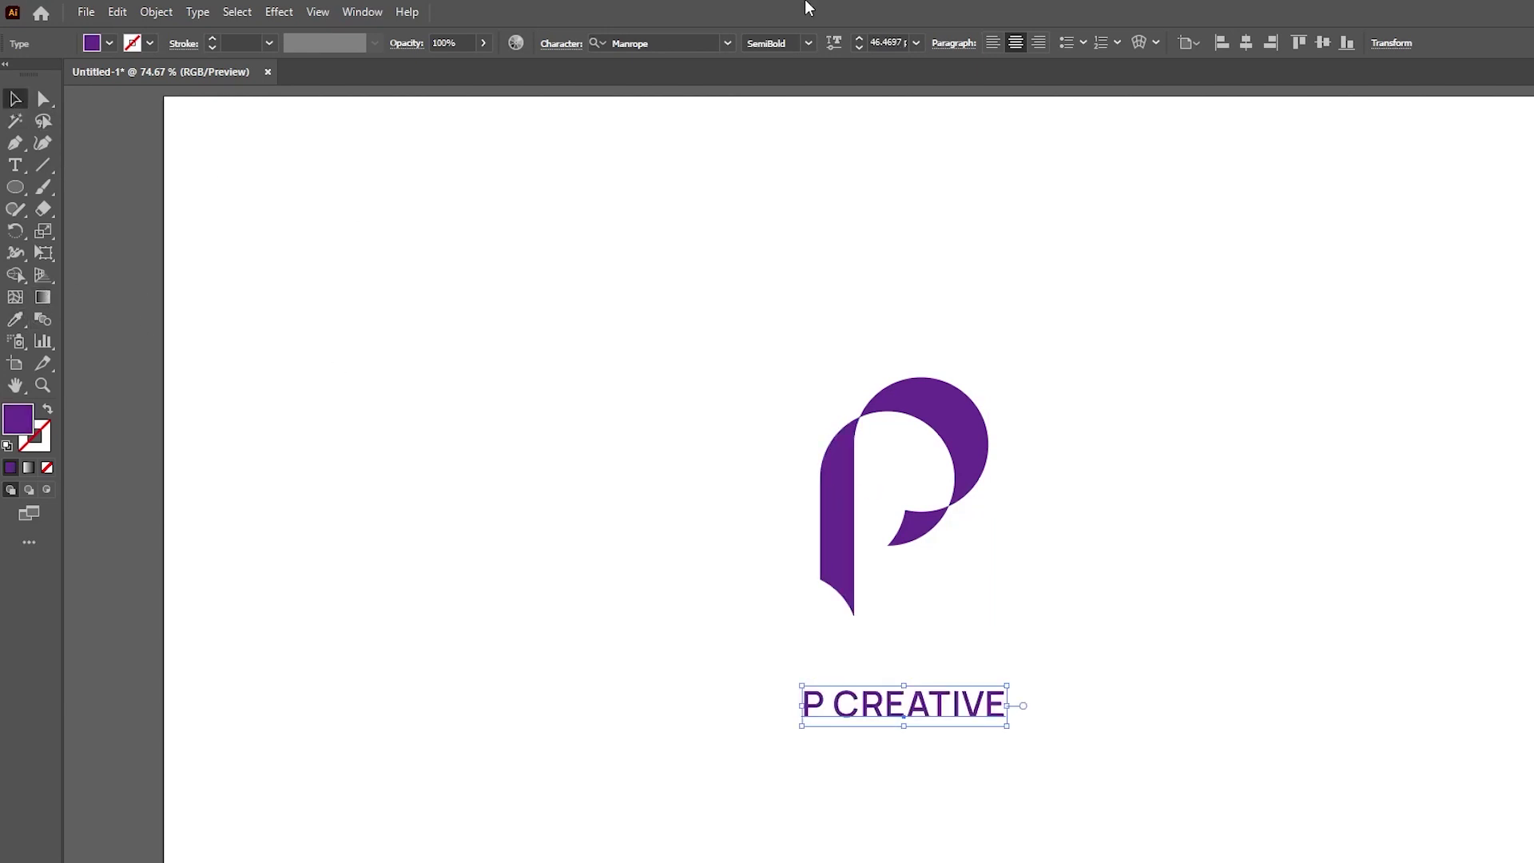
{"action": "left_click", "coordinate": [808, 44]}
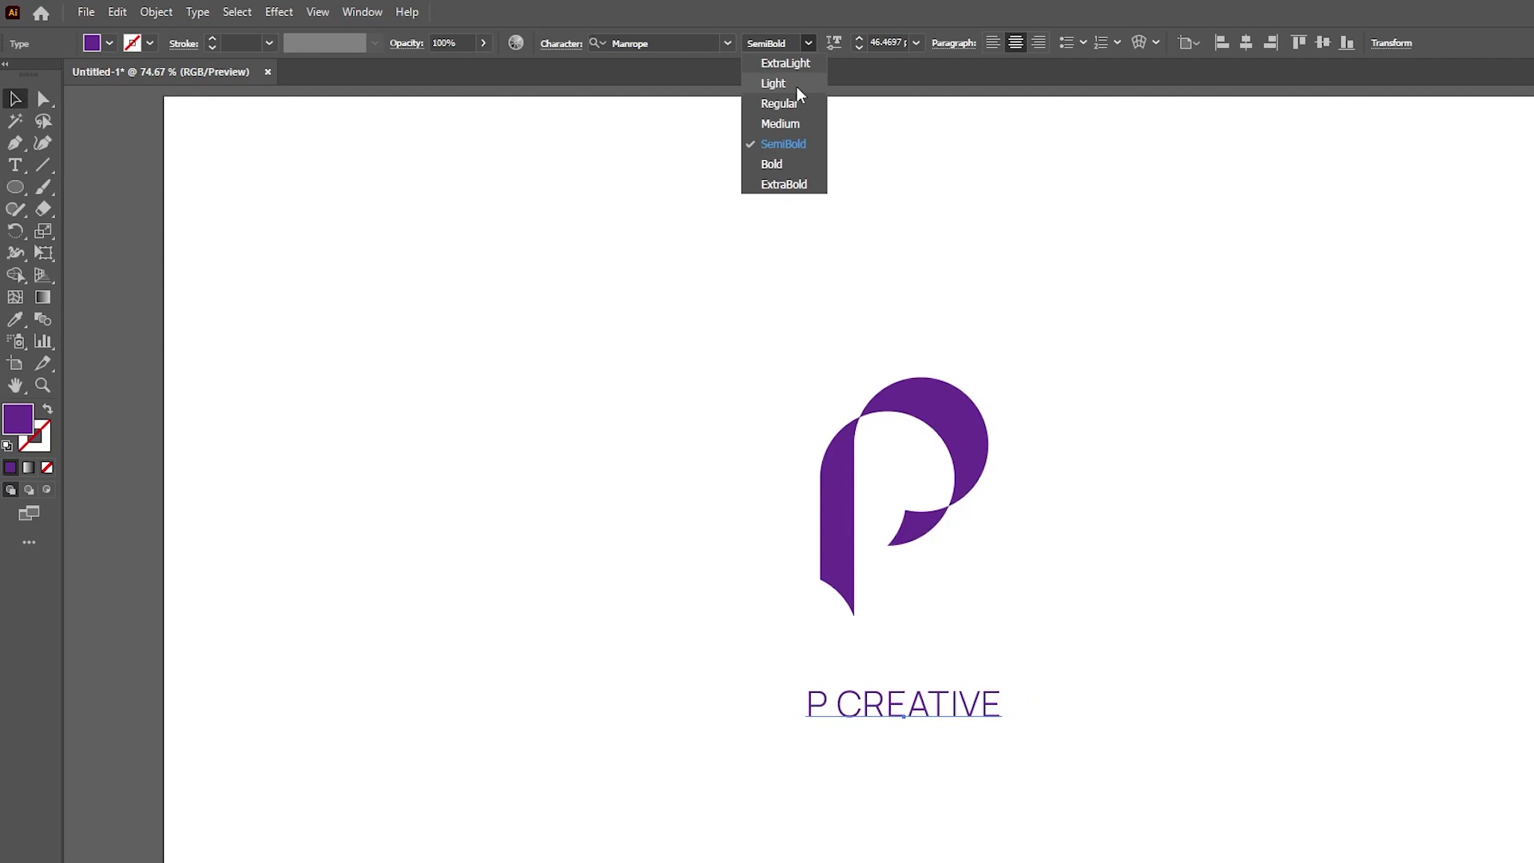
{"action": "left_click", "coordinate": [778, 159]}
- Set P CREATIVE's tracking to 50 and move it up closer to the logo
{"action": "left_click", "coordinate": [561, 43]}
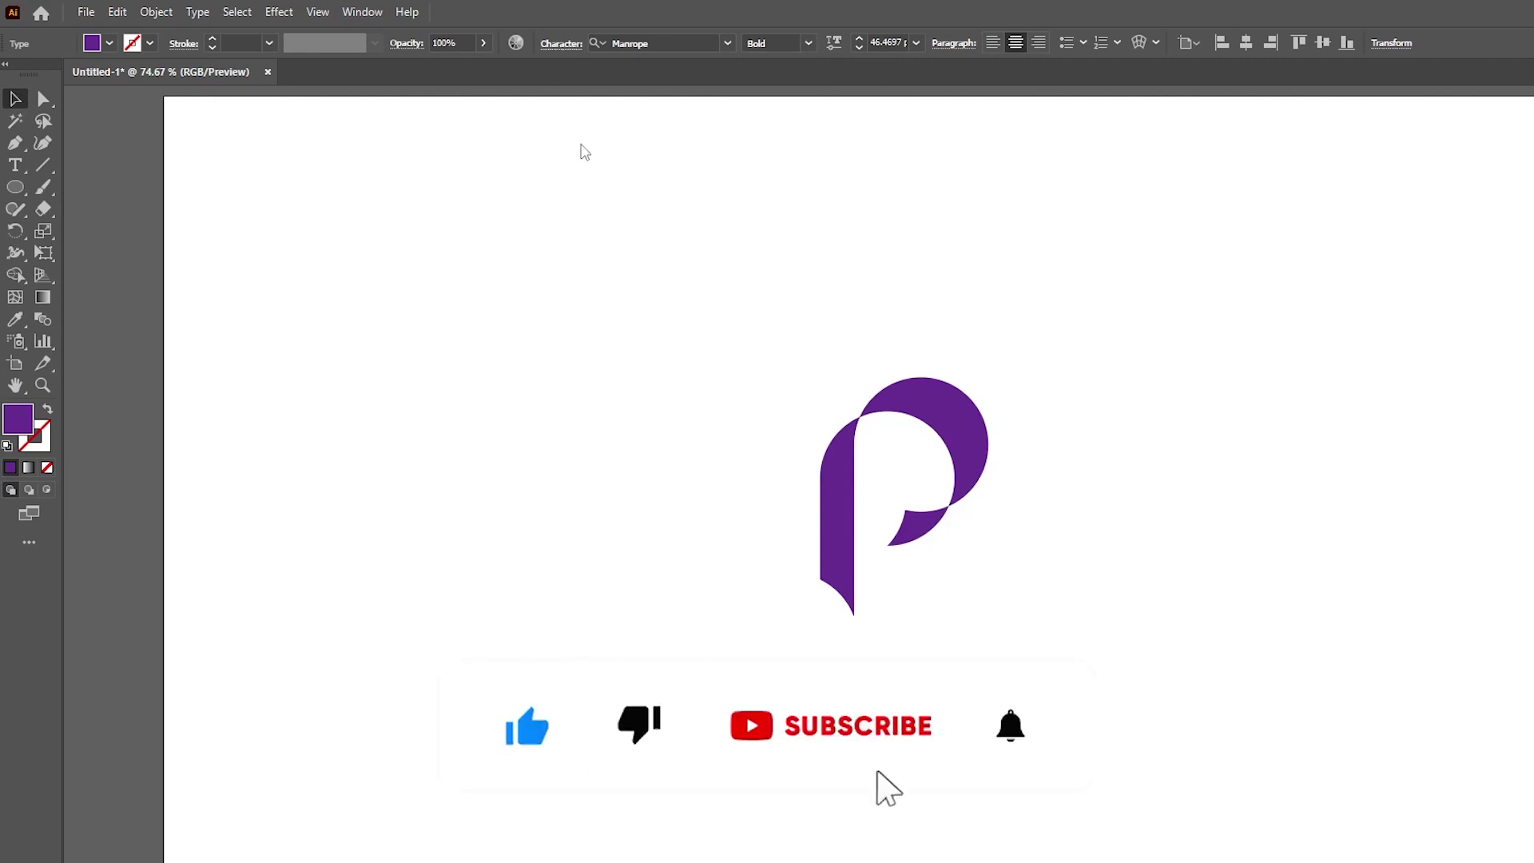
{"action": "left_click", "coordinate": [568, 155]}
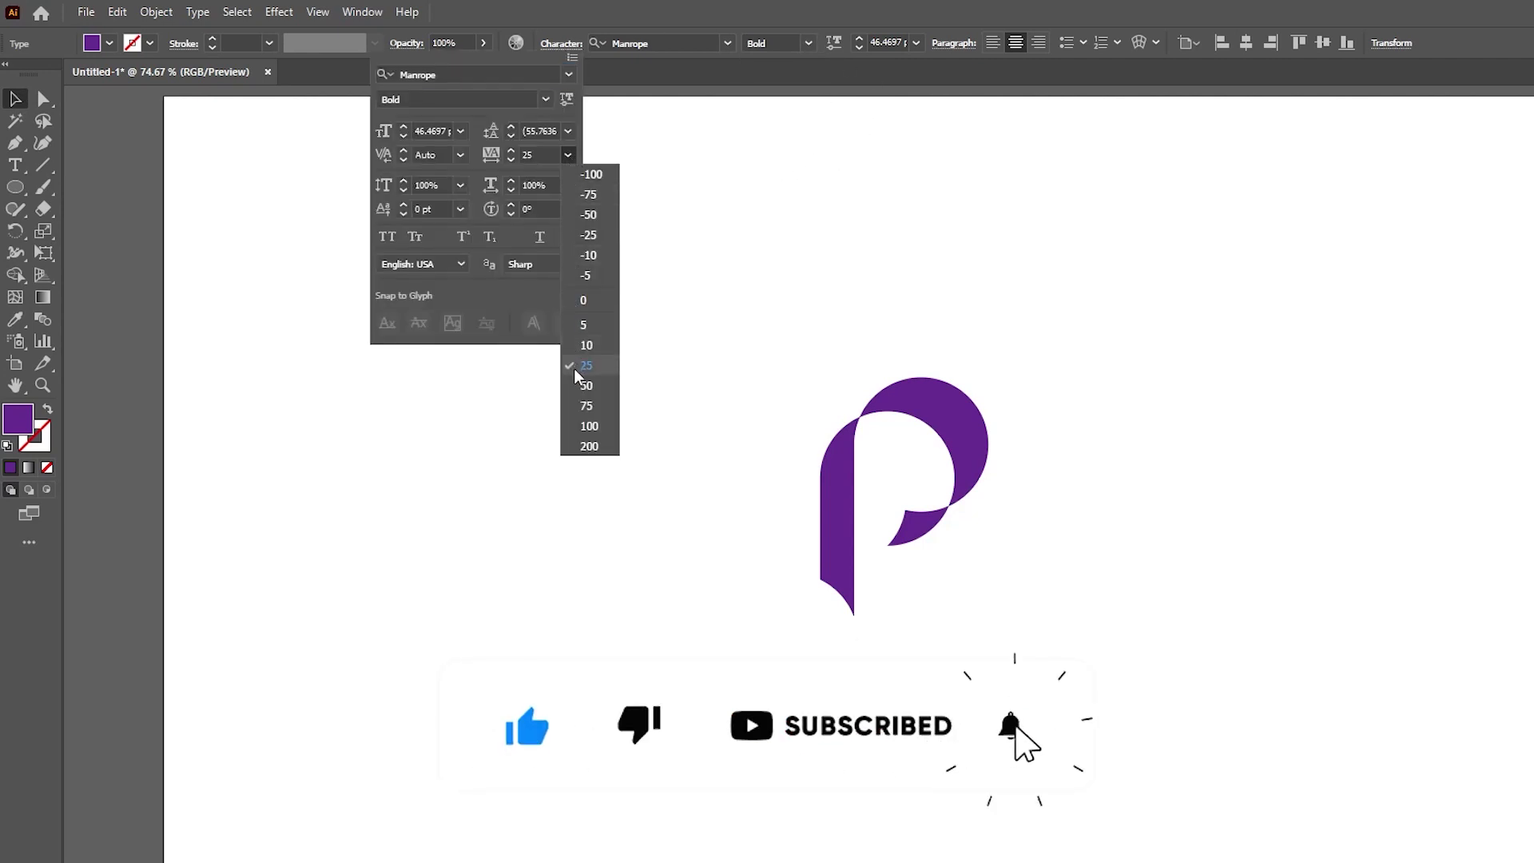
{"action": "left_click", "coordinate": [585, 384]}
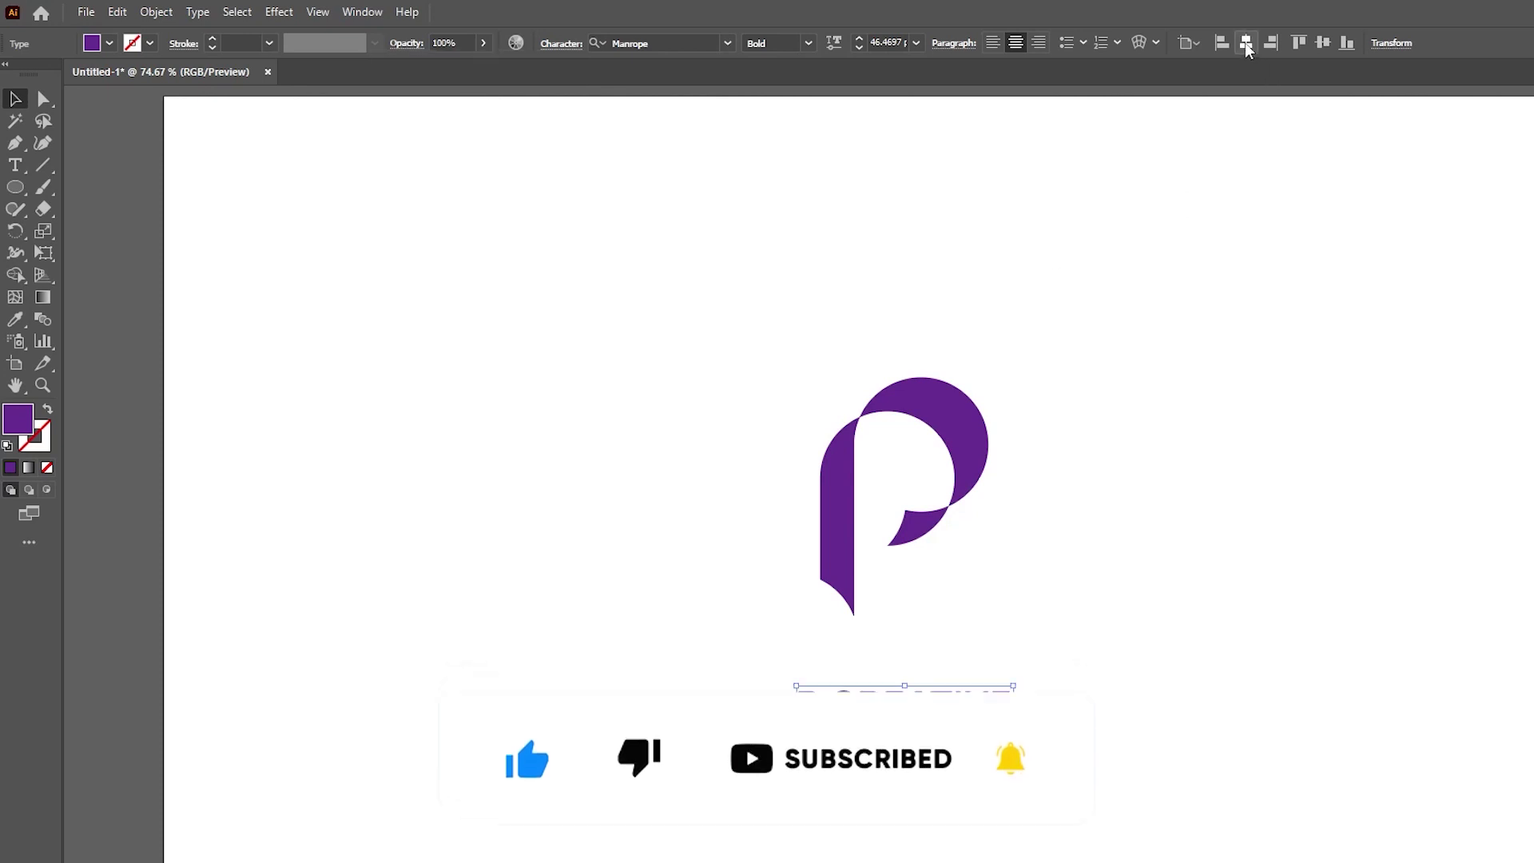
{"action": "left_click_drag", "start_coordinate": [956, 700], "coordinate": [957, 651]}
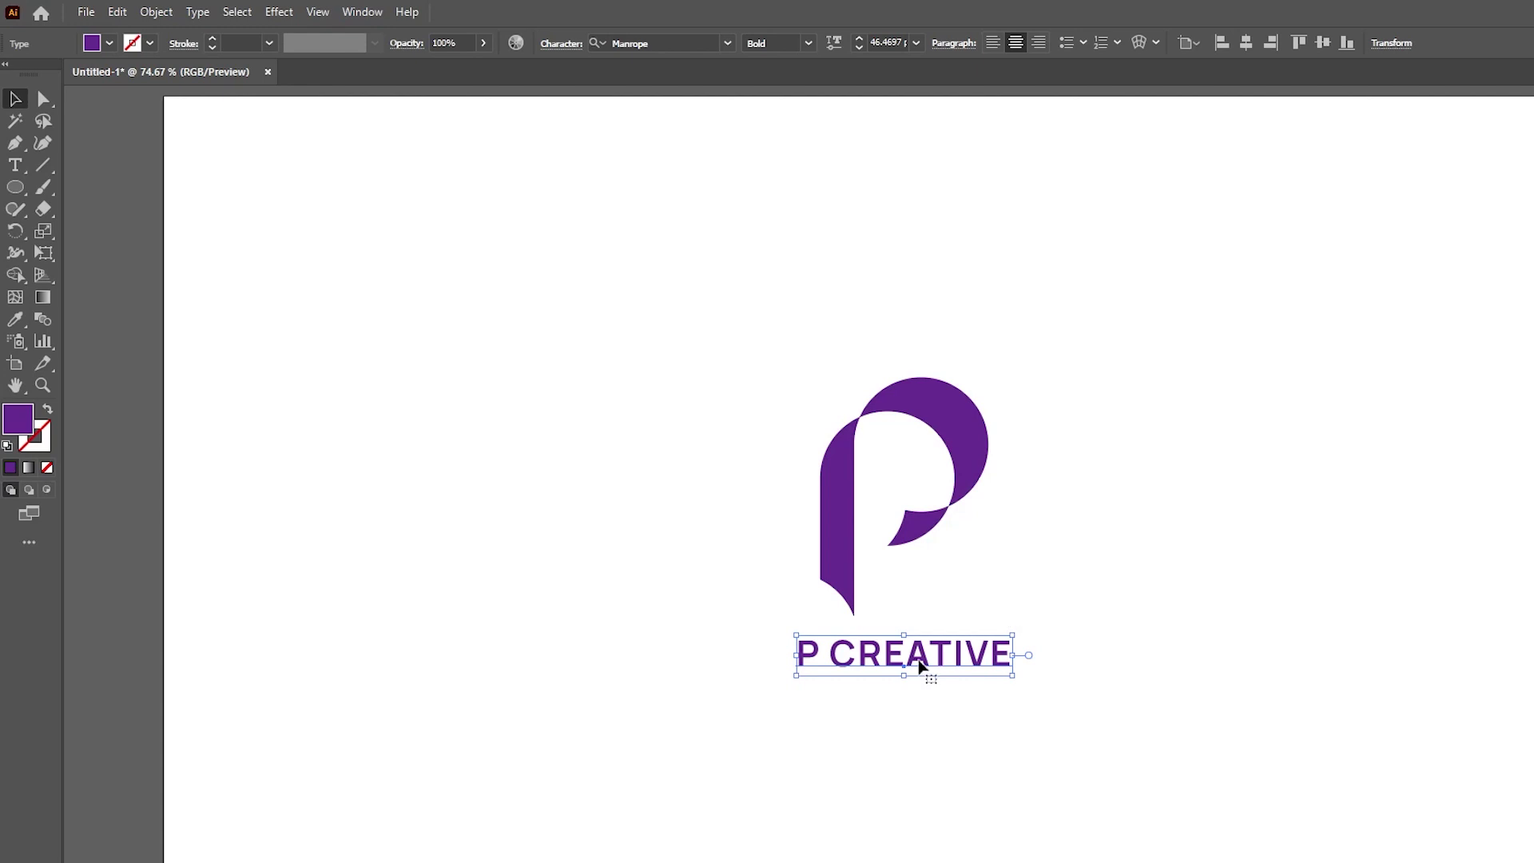
{"action": "left_click", "coordinate": [117, 12]}
- Paste a copy of the P CREATIVE wordmark in front and move it just below
{"action": "left_click", "coordinate": [155, 99]}
{"action": "left_click", "coordinate": [118, 11]}
{"action": "left_click", "coordinate": [167, 140]}
{"action": "left_click_drag", "start_coordinate": [931, 662], "coordinate": [932, 706]}
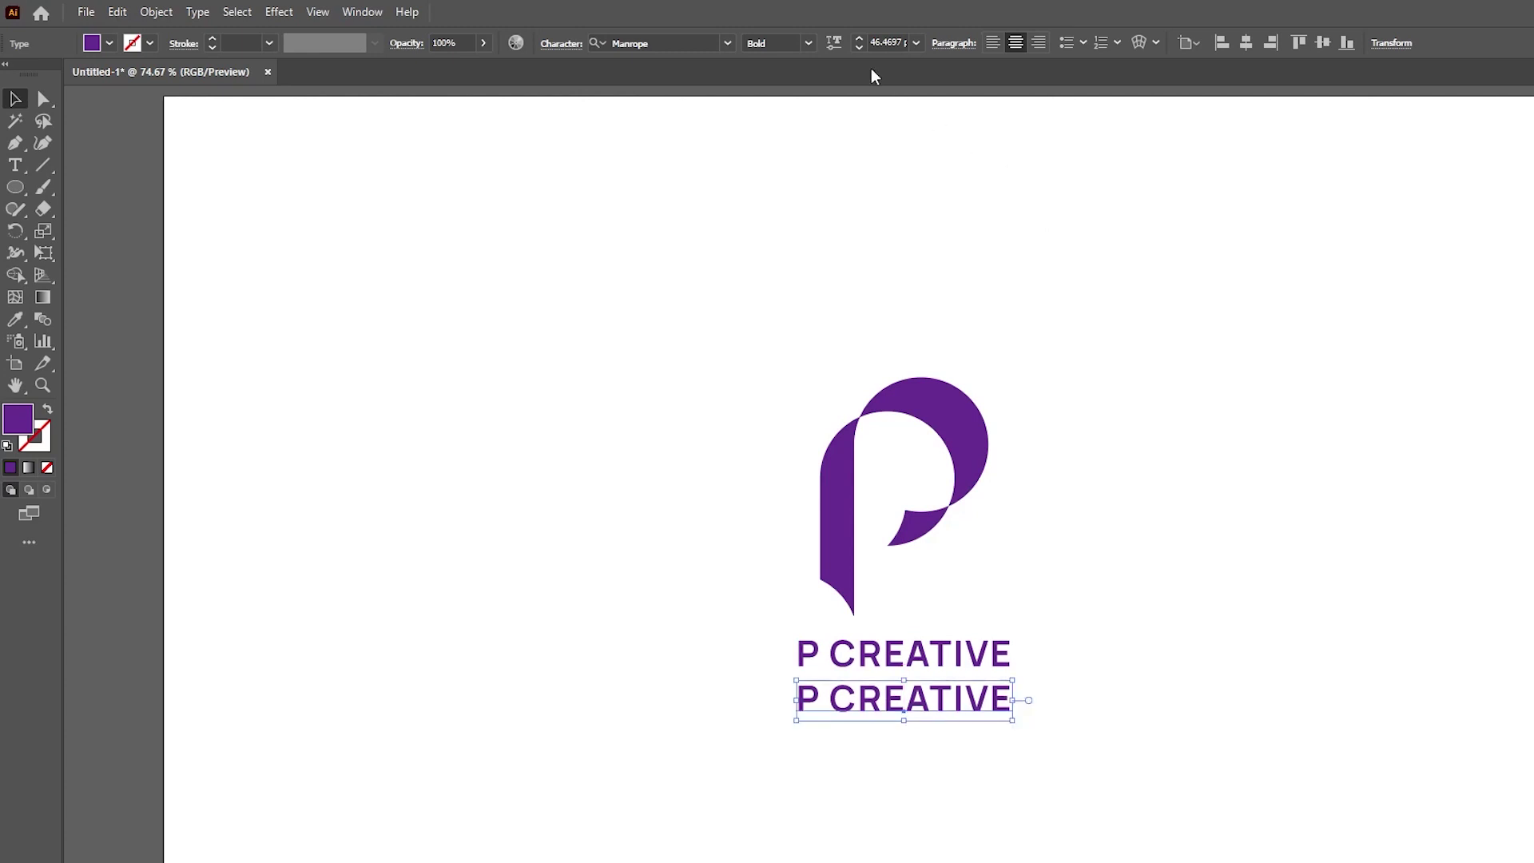
- Make the copy 24 pt and black, then select all its text for editing
{"action": "left_click", "coordinate": [916, 43]}
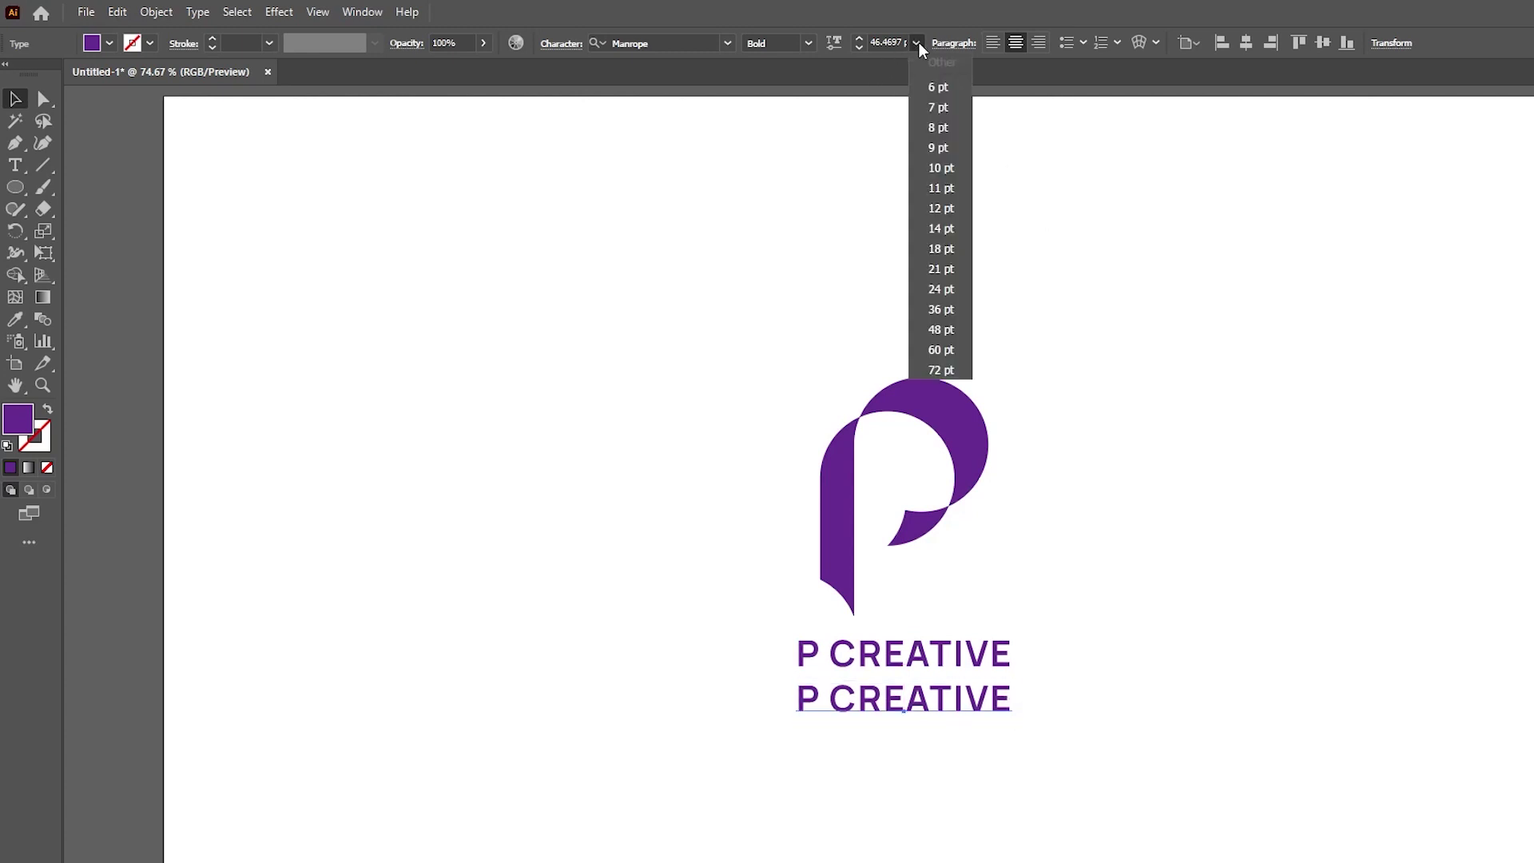
{"action": "left_click", "coordinate": [936, 293]}
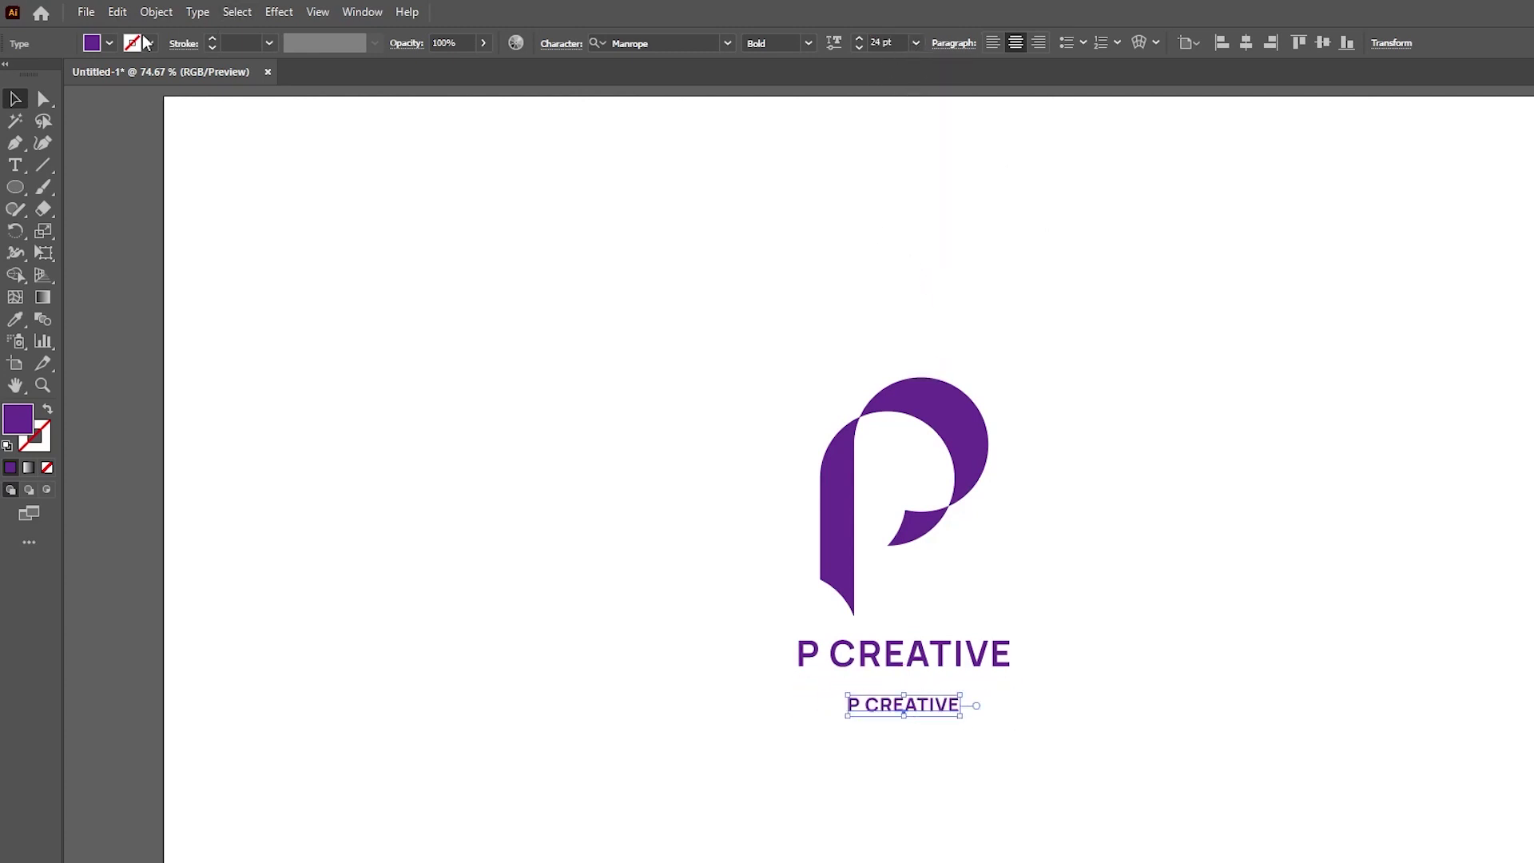
{"action": "left_click", "coordinate": [109, 44]}
{"action": "left_click", "coordinate": [35, 129]}
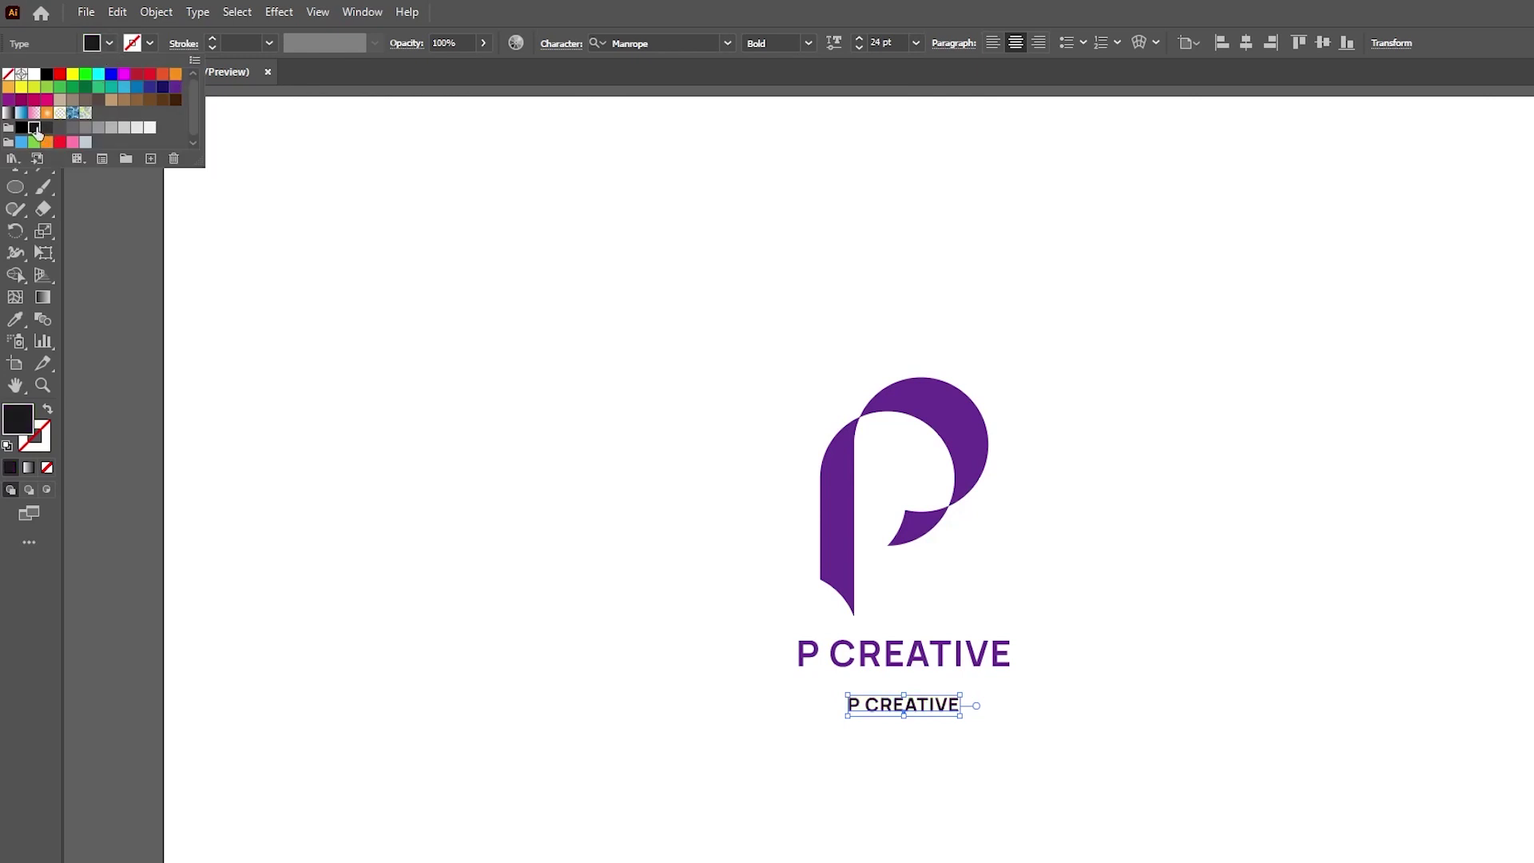
{"action": "left_click", "coordinate": [918, 704]}
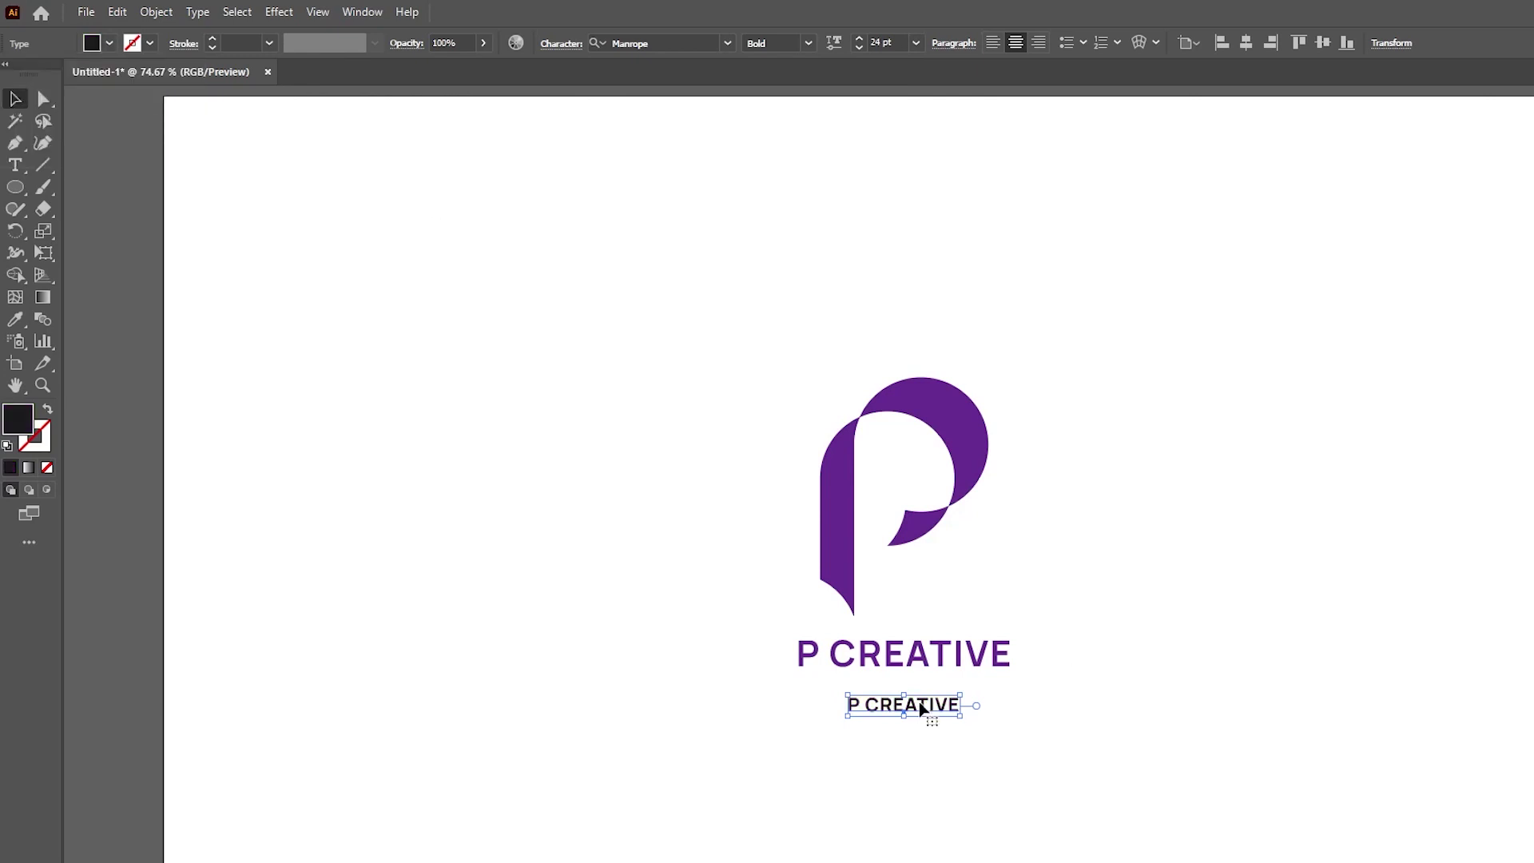
{"action": "double_click", "coordinate": [920, 706]}
{"action": "key", "text": "ctrl+a"}
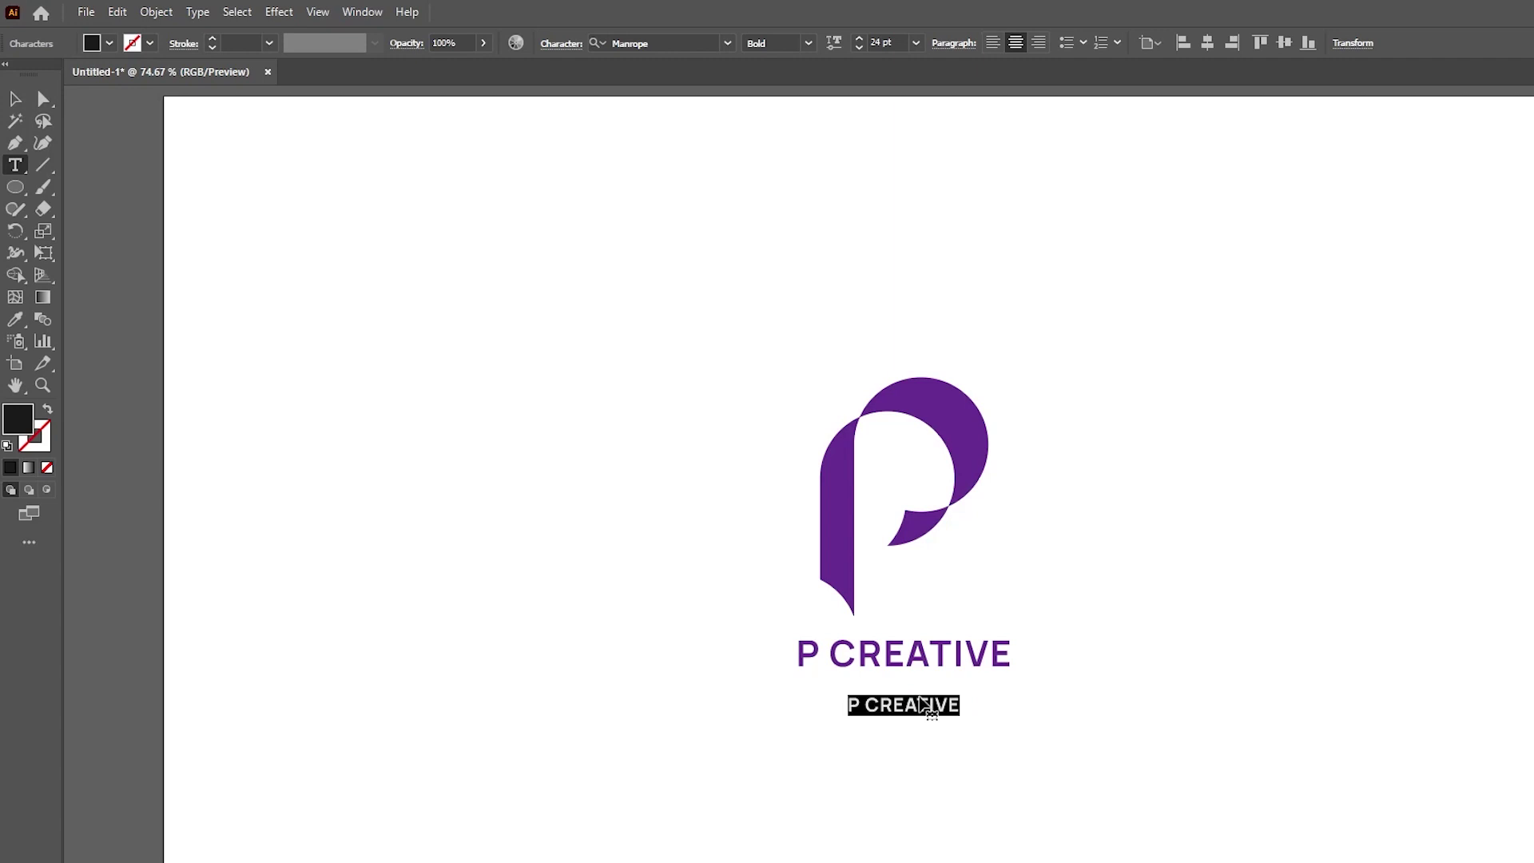
- Replace the copy's text with 'Your company slogan' in Regular weight
{"action": "type", "text": "y"}
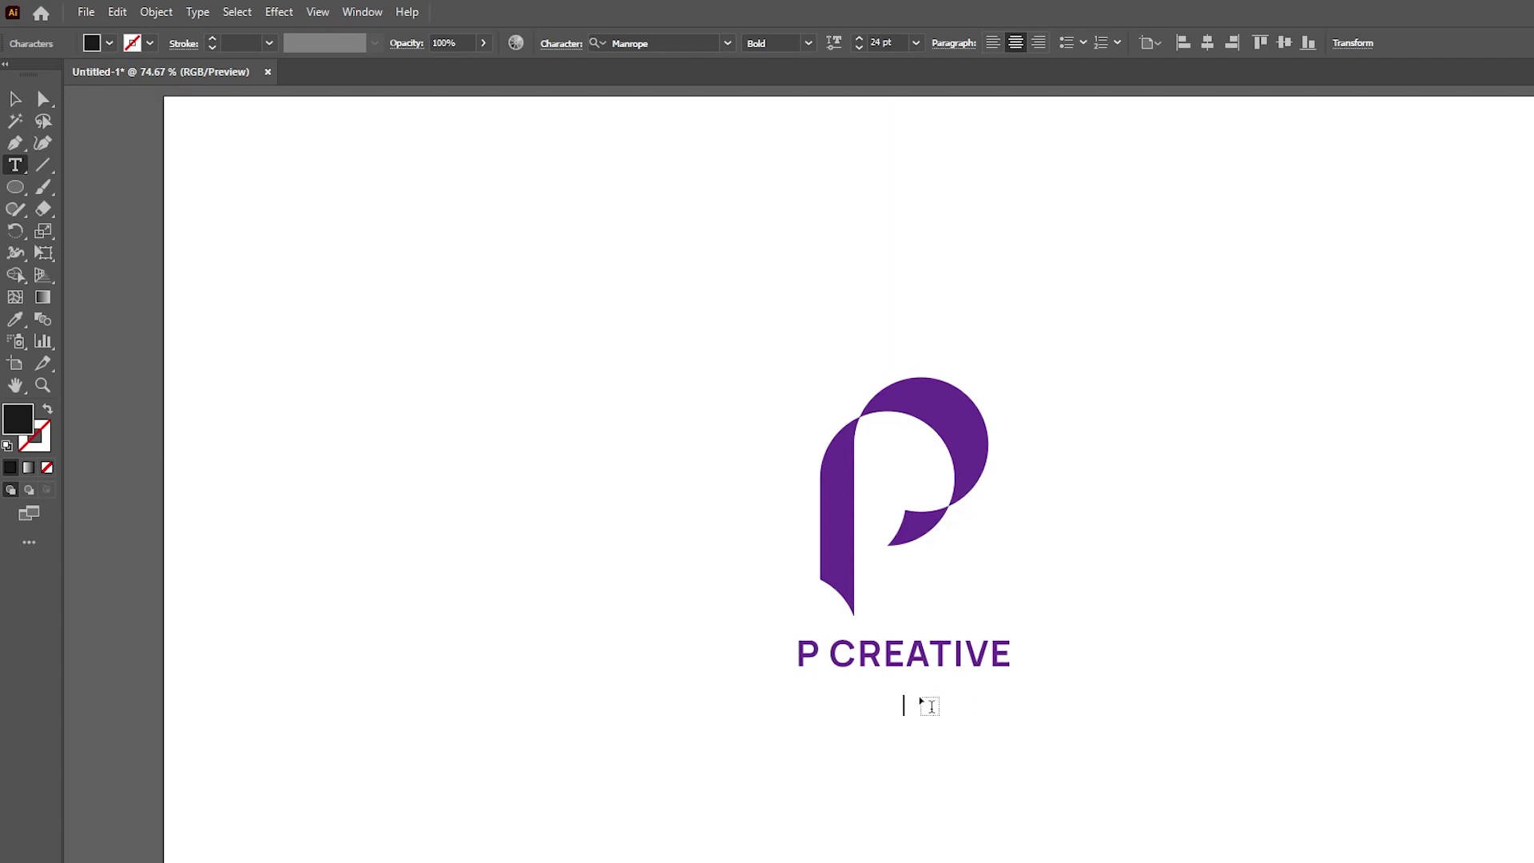
{"action": "type", "text": "our"}
{"action": "type", "text": " company slogan"}
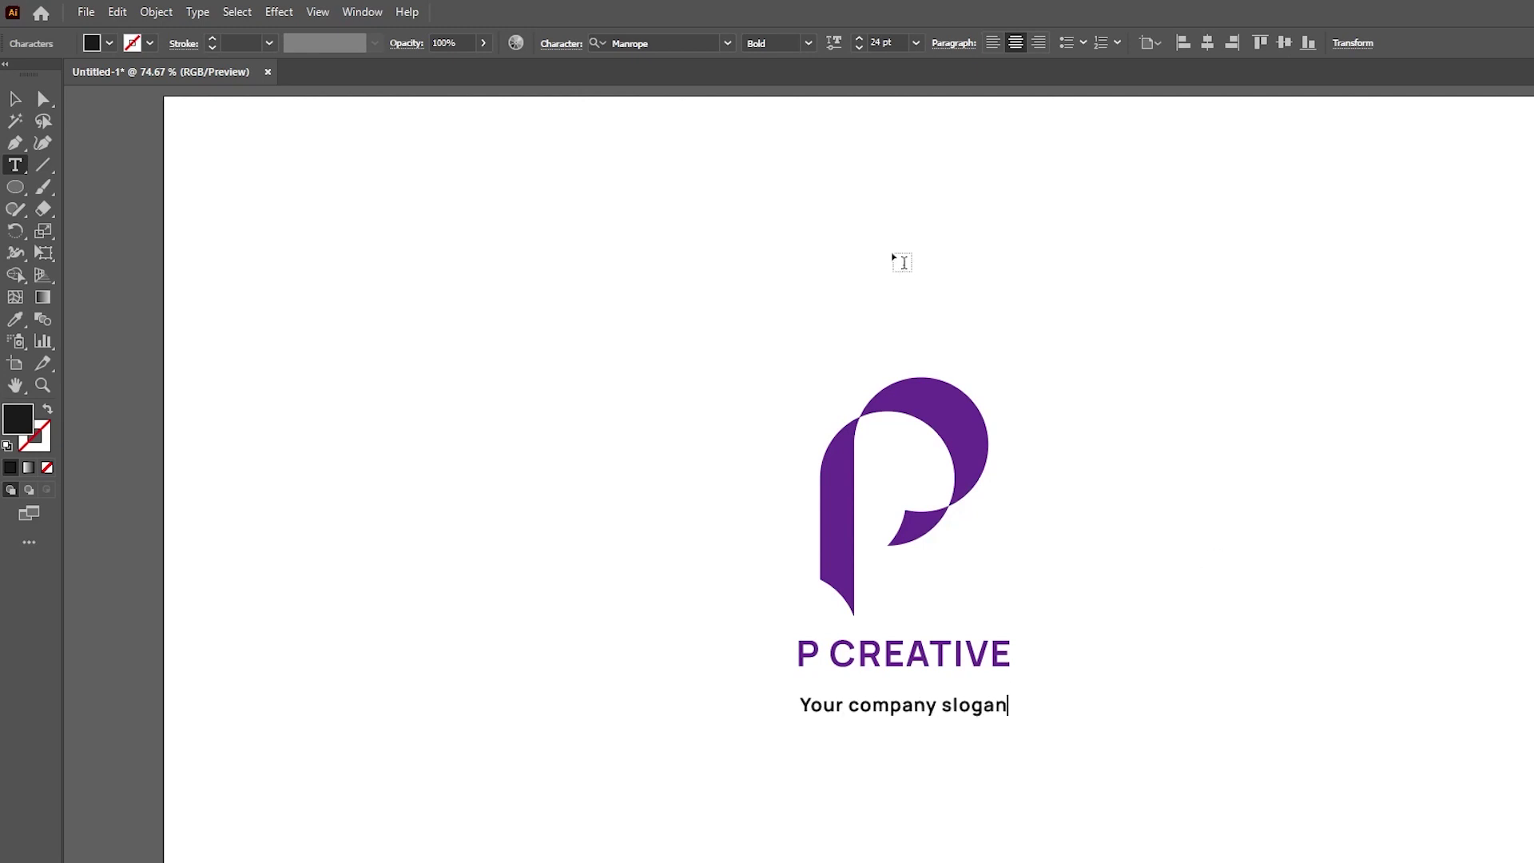
{"action": "key", "text": "Escape"}
{"action": "left_click", "coordinate": [807, 44]}
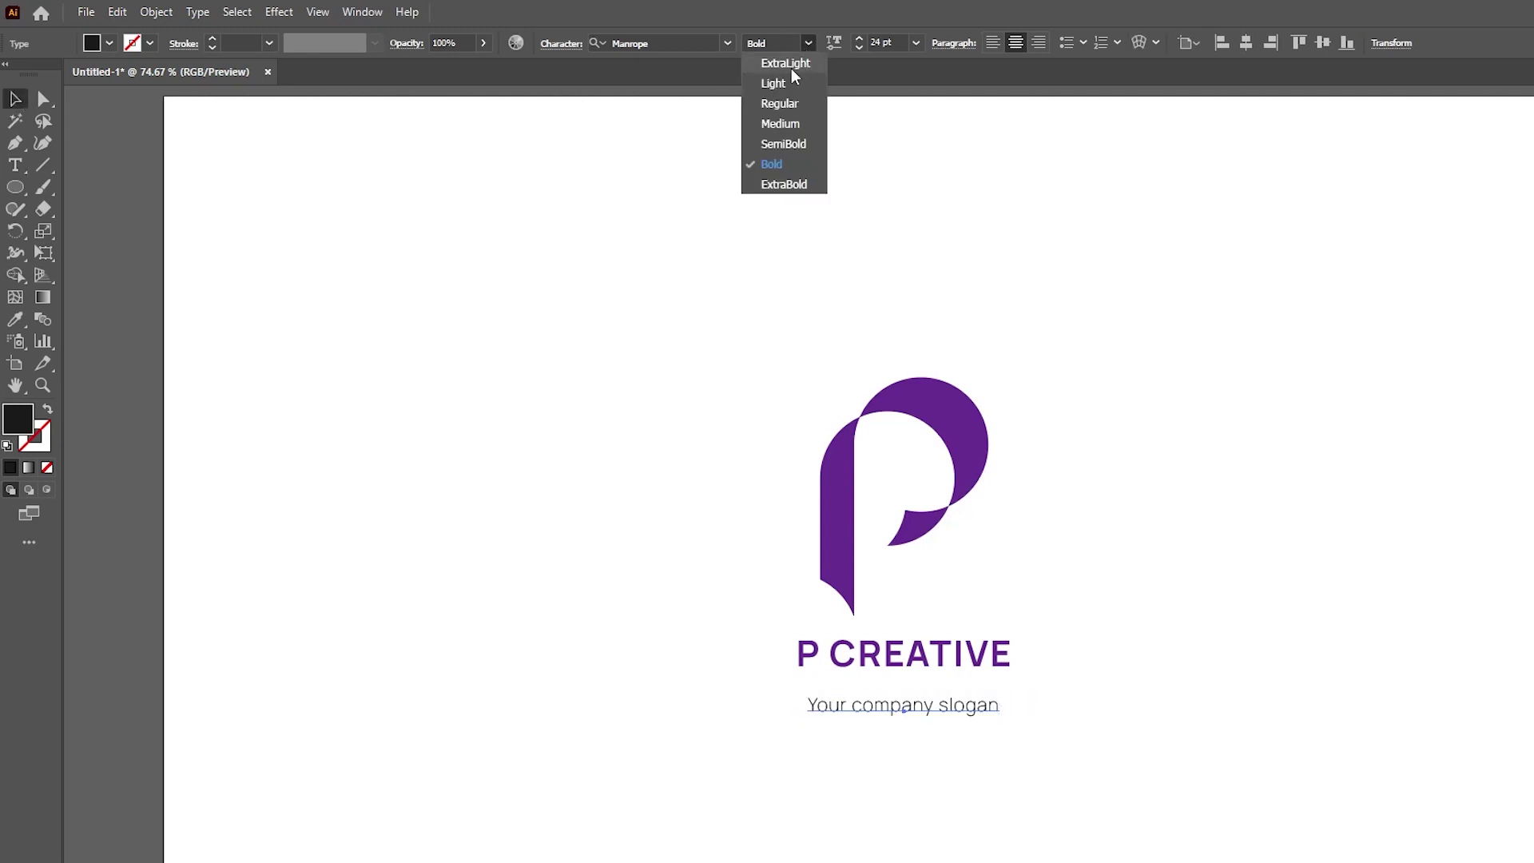
{"action": "left_click", "coordinate": [779, 105]}
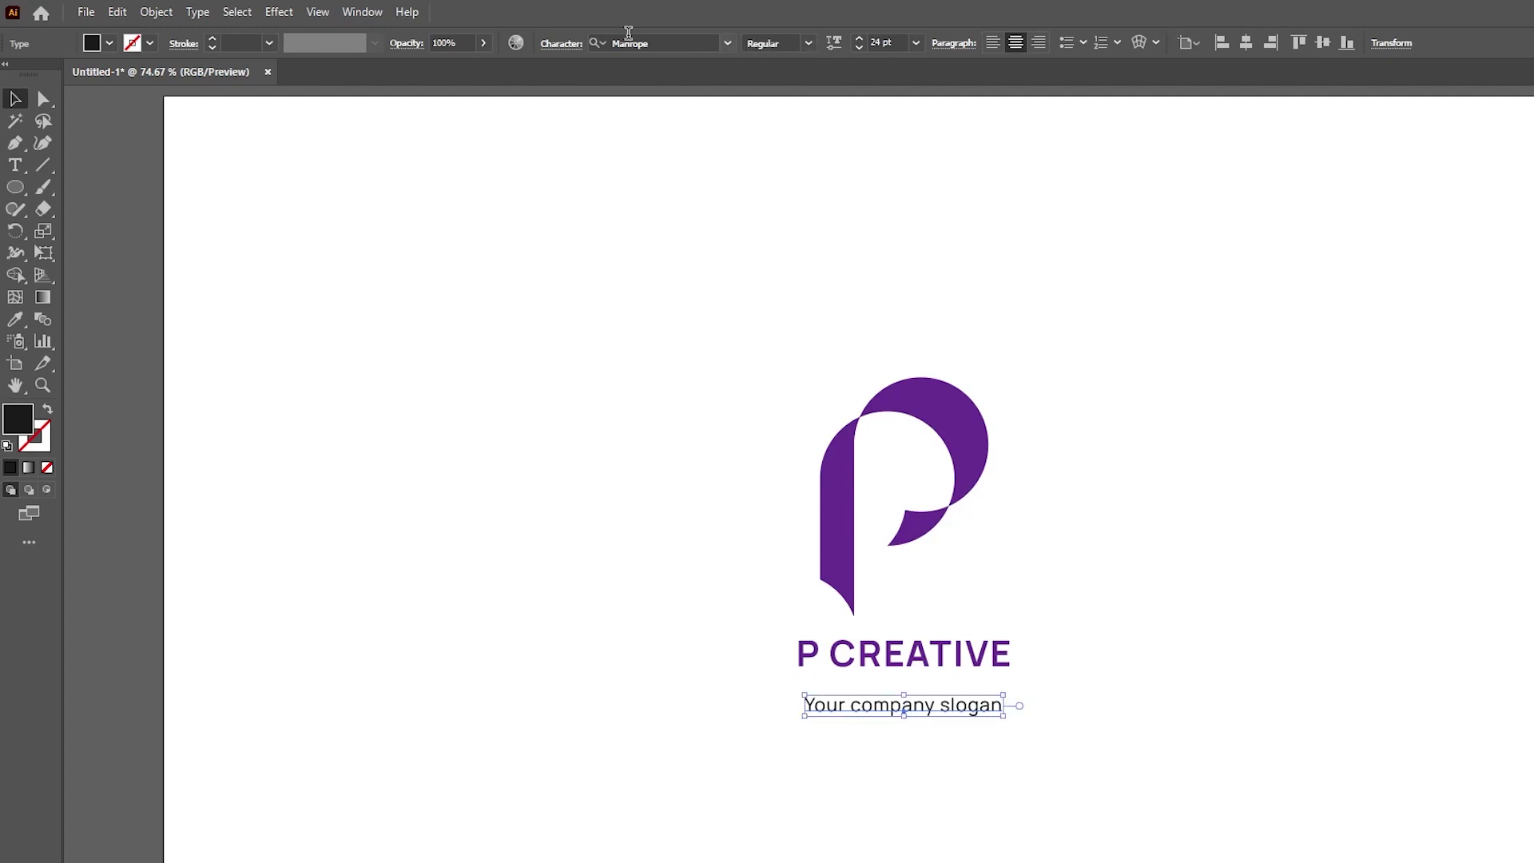
- Set the slogan's tracking to 100 and move it up beneath P CREATIVE
{"action": "left_click", "coordinate": [561, 43]}
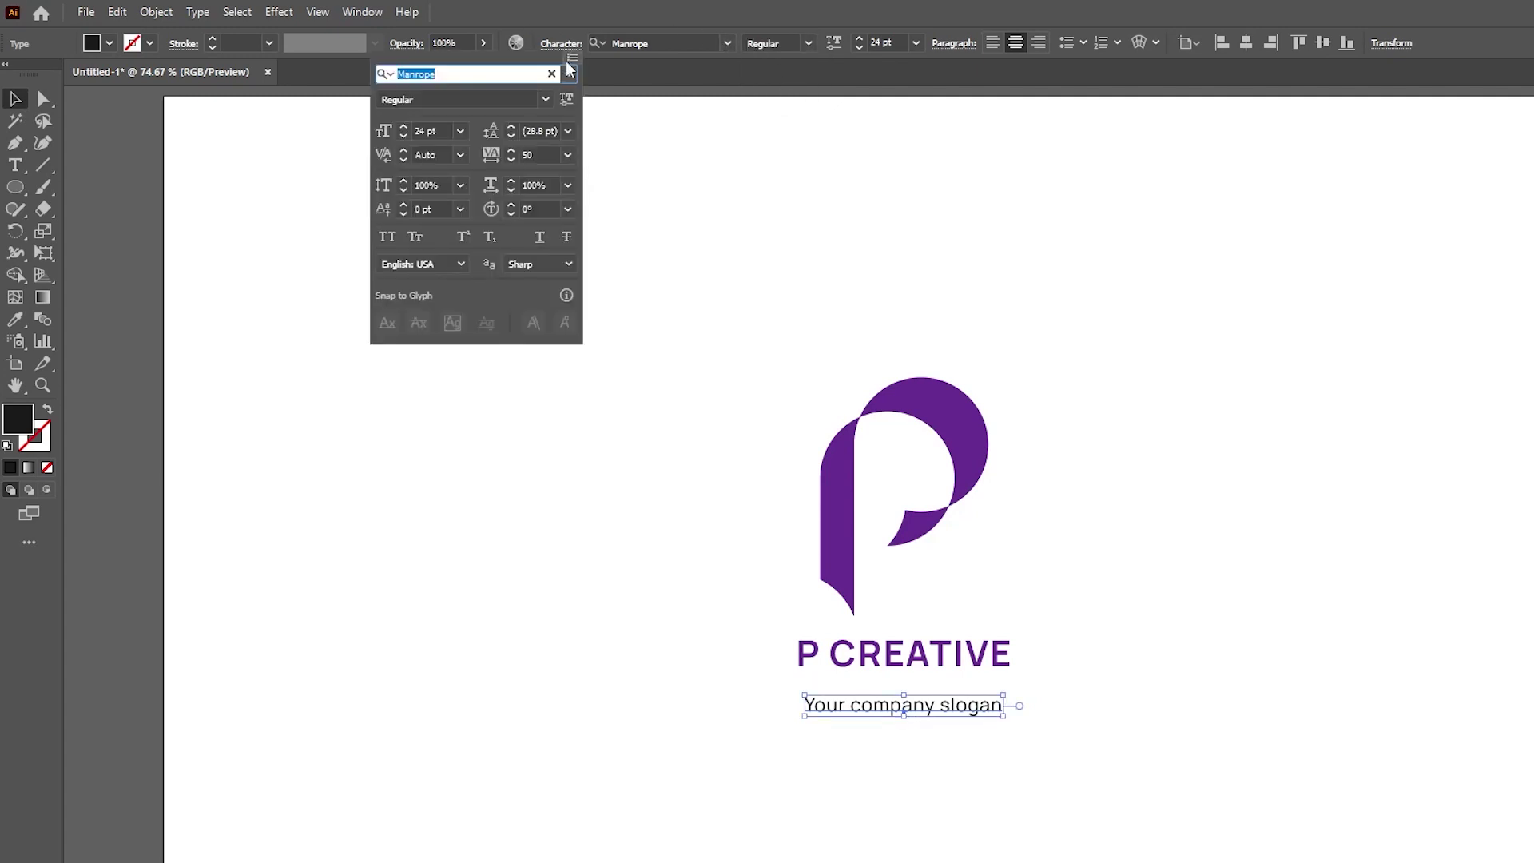
{"action": "left_click", "coordinate": [568, 156]}
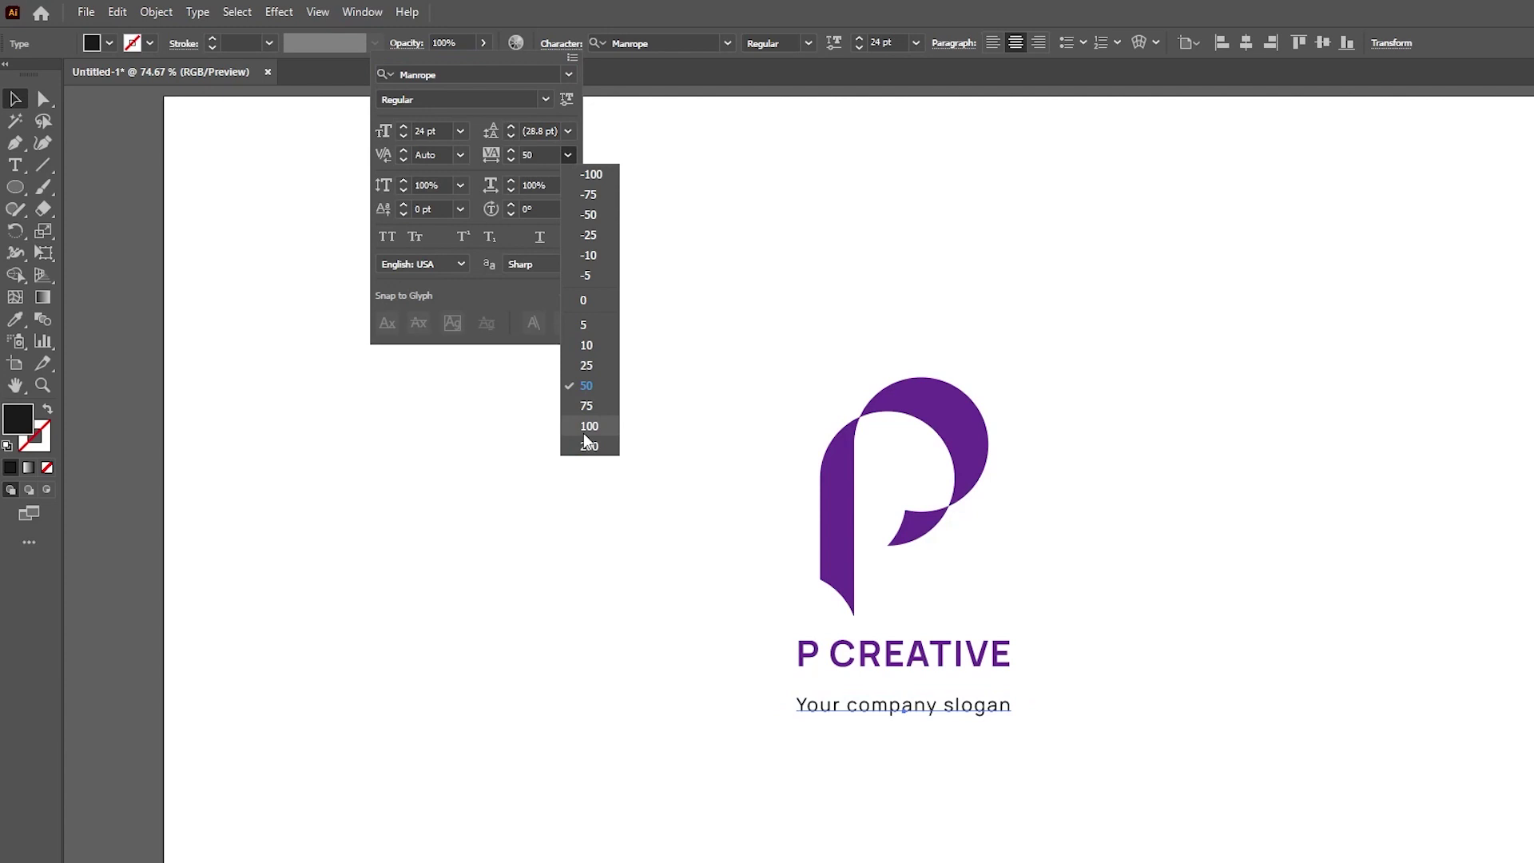
{"action": "left_click", "coordinate": [588, 429]}
{"action": "left_click", "coordinate": [1249, 43]}
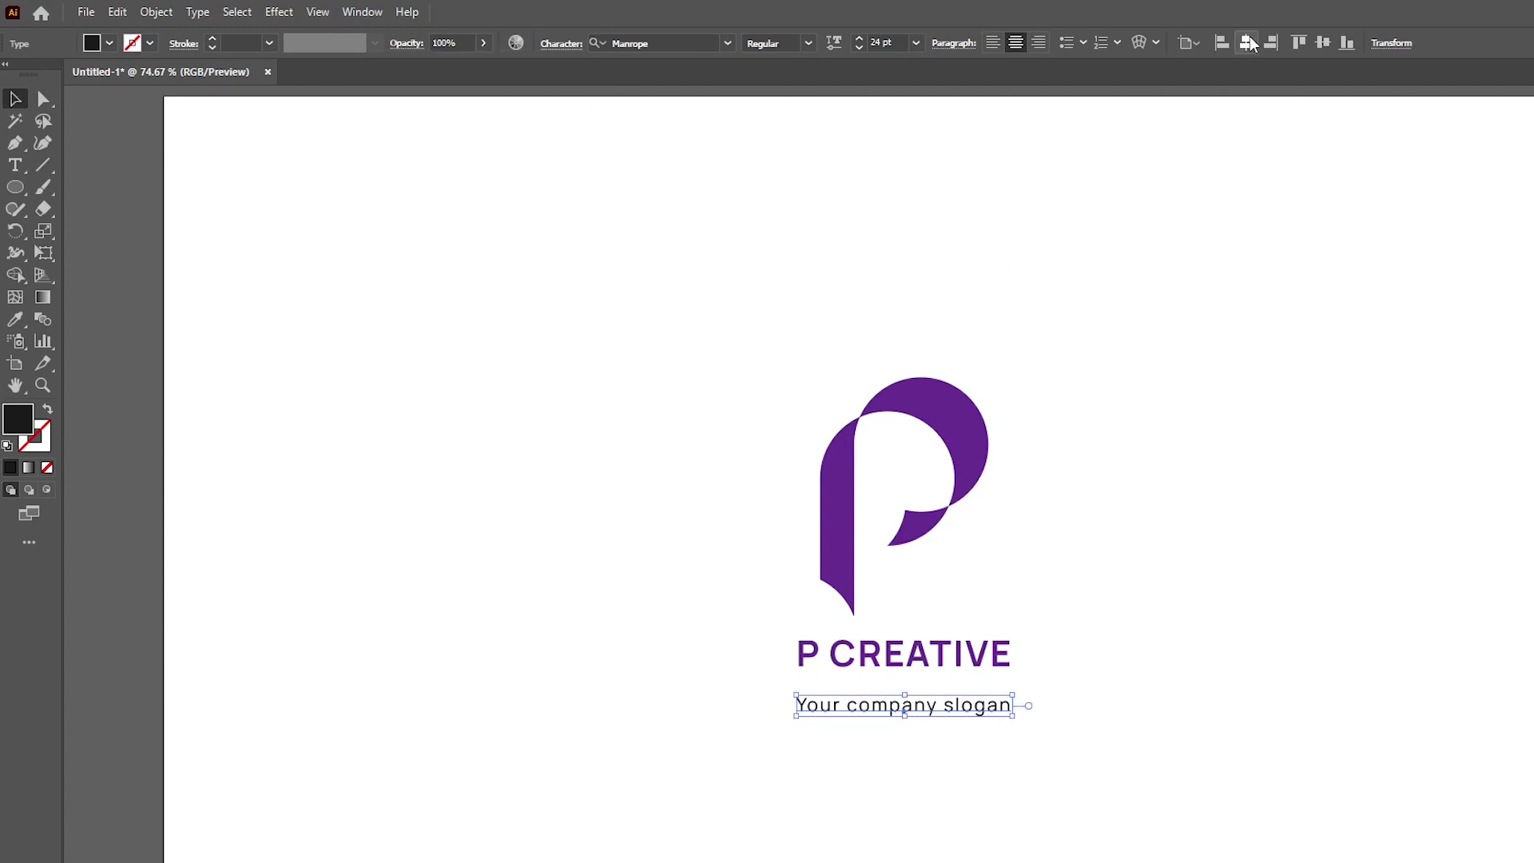
{"action": "left_click_drag", "start_coordinate": [924, 713], "coordinate": [924, 696]}
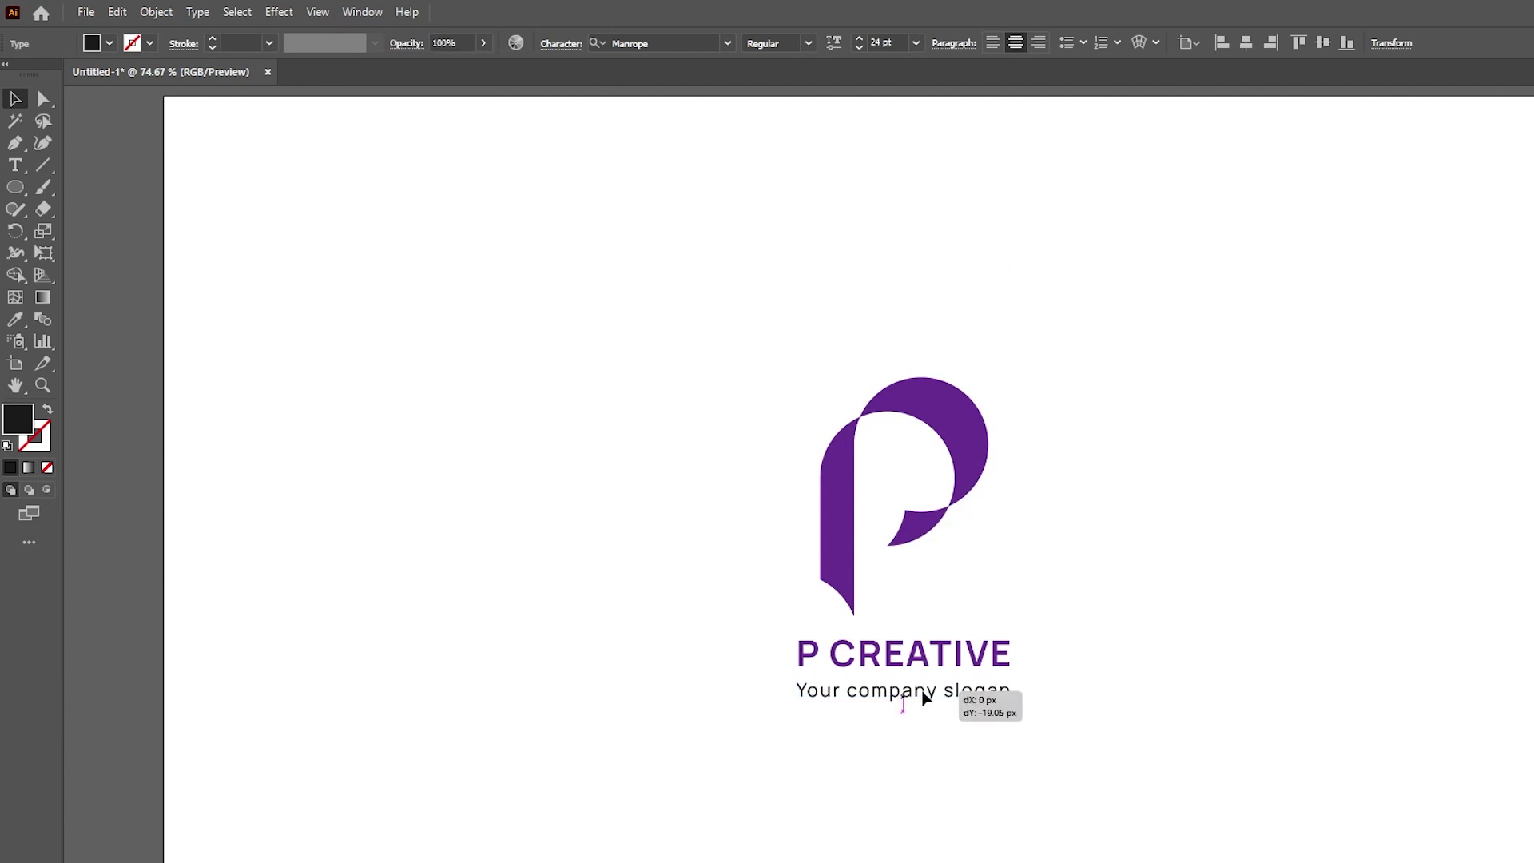
{"action": "left_click", "coordinate": [1004, 580]}
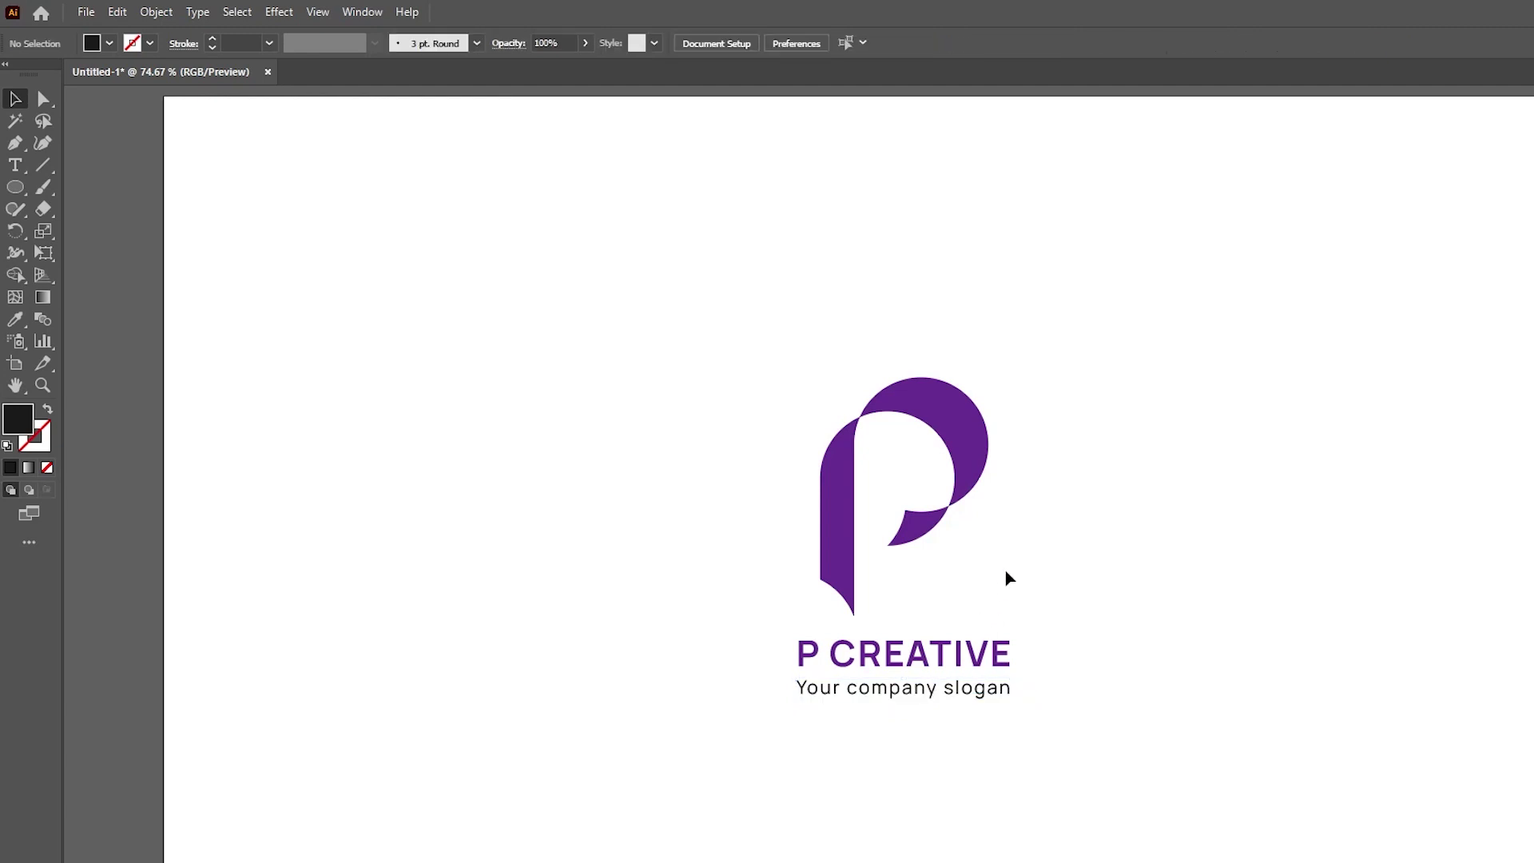
{"action": "key", "text": "ctrl+0"}
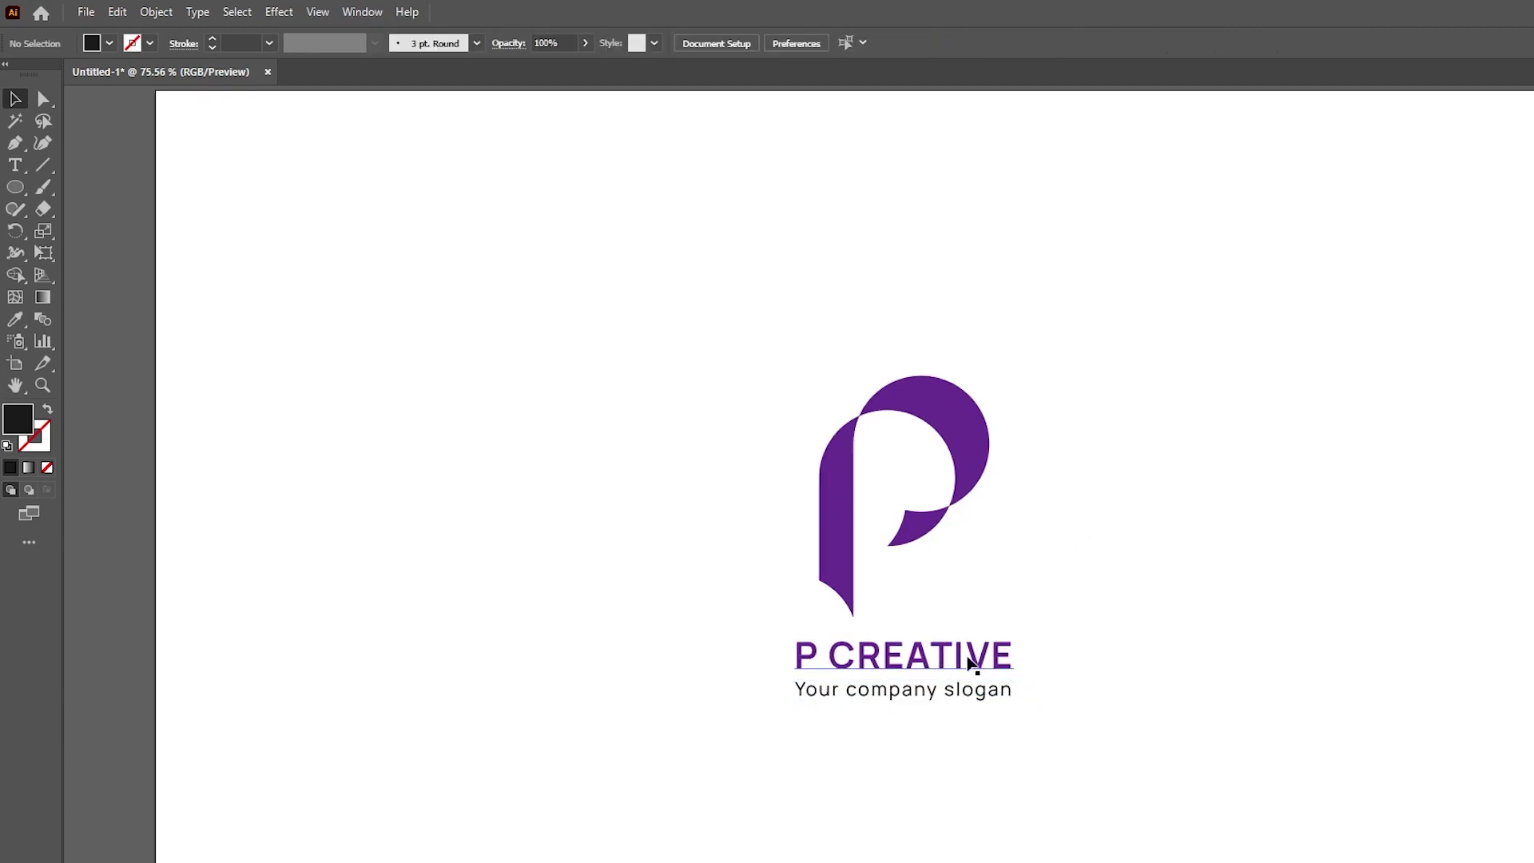
- Set the P CREATIVE wordmark's font size to 60 pt
{"action": "left_click", "coordinate": [979, 653]}
{"action": "left_click", "coordinate": [916, 44]}
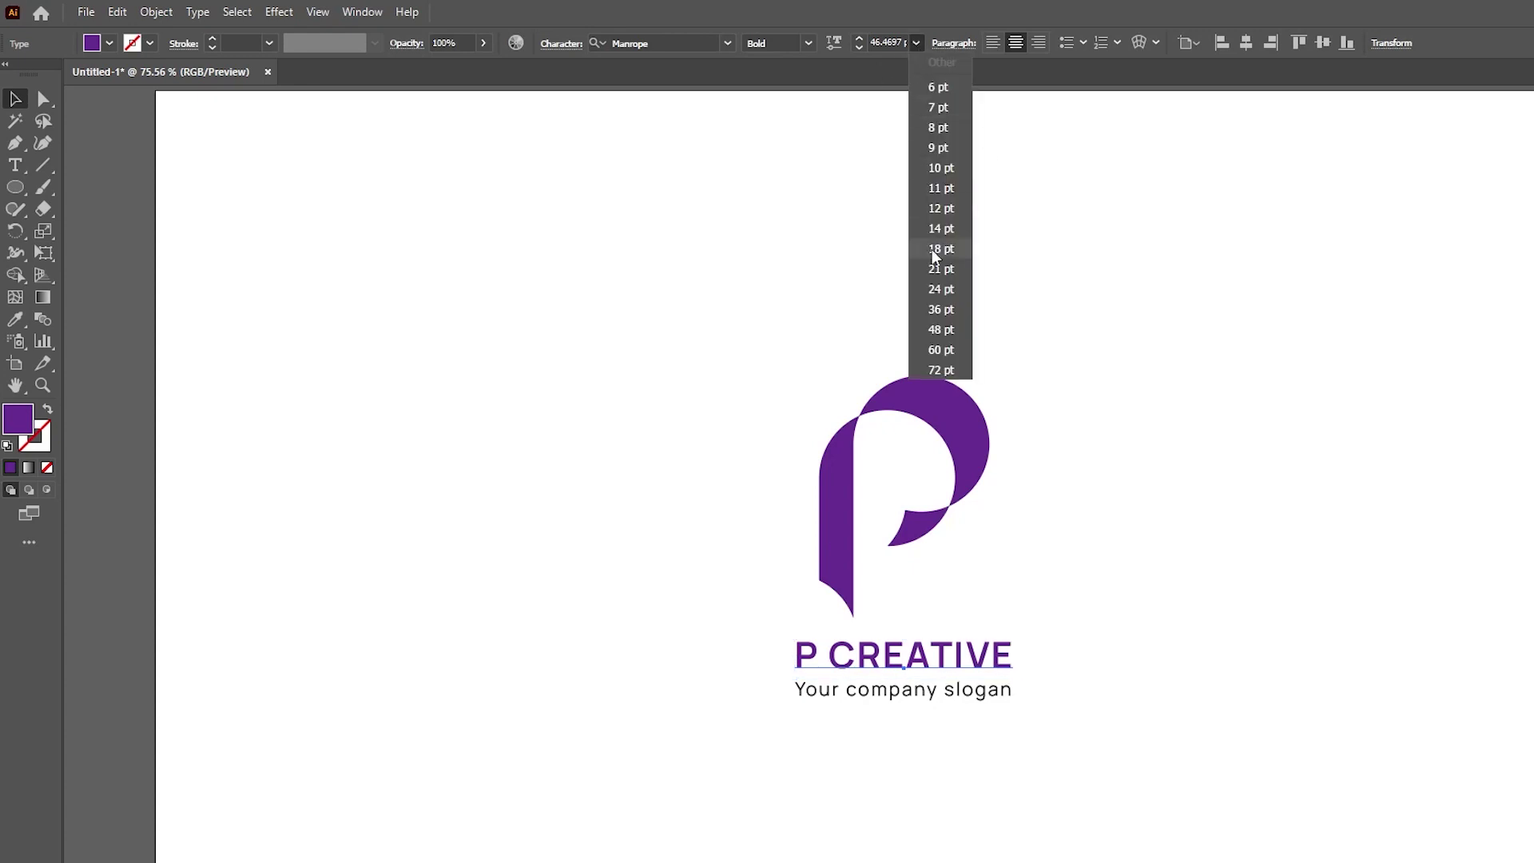
{"action": "left_click", "coordinate": [934, 350]}
- Shift the title and slogan slightly lower, then view at 100% and fit the artboard
{"action": "left_click_drag", "start_coordinate": [924, 647], "coordinate": [926, 665]}
{"action": "left_click", "coordinate": [1047, 575]}
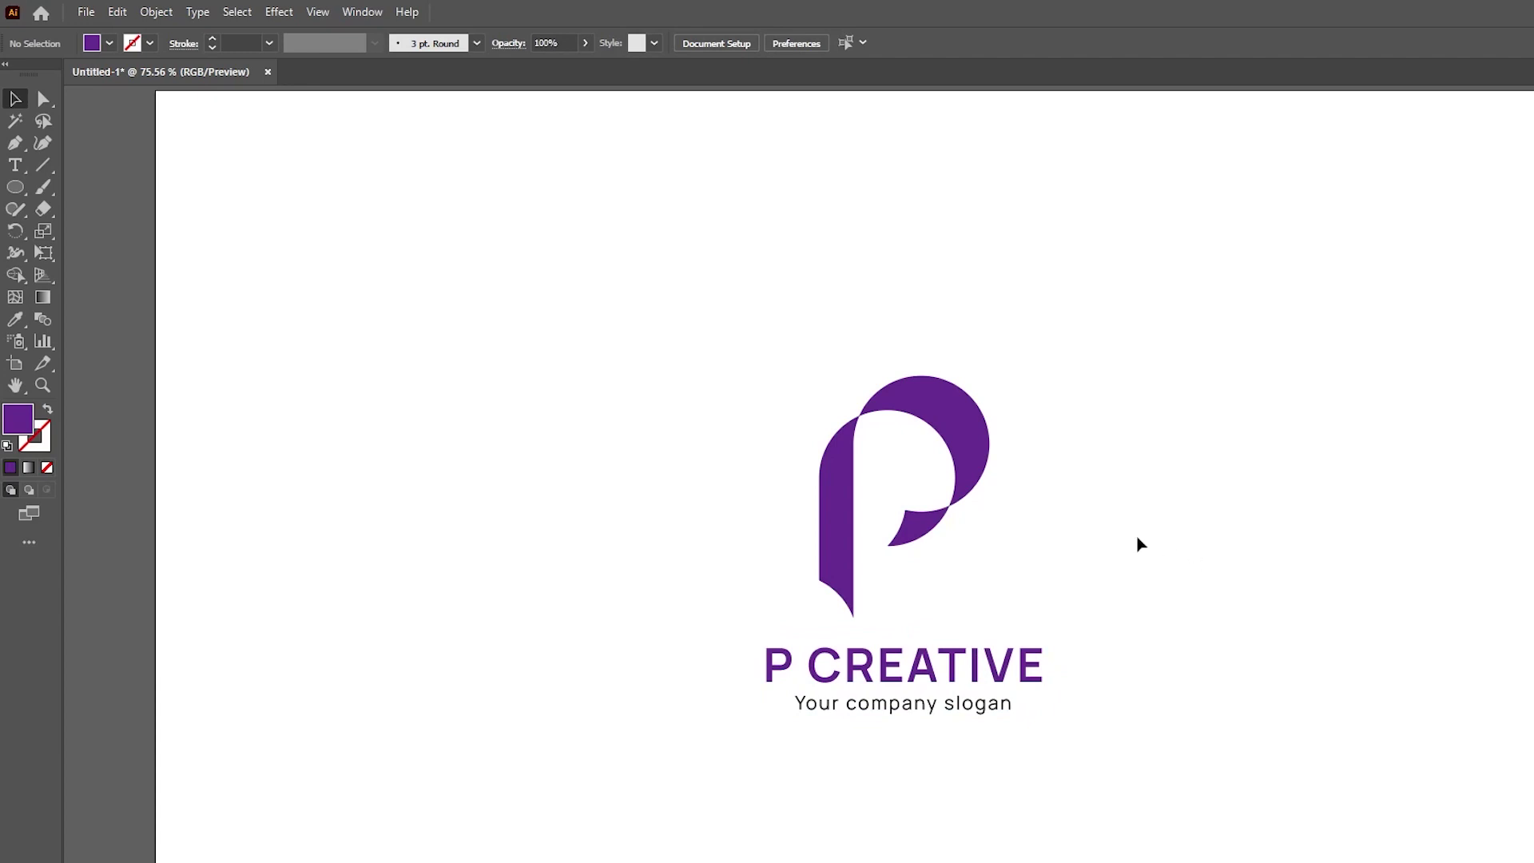
{"action": "key", "text": "ctrl+1"}
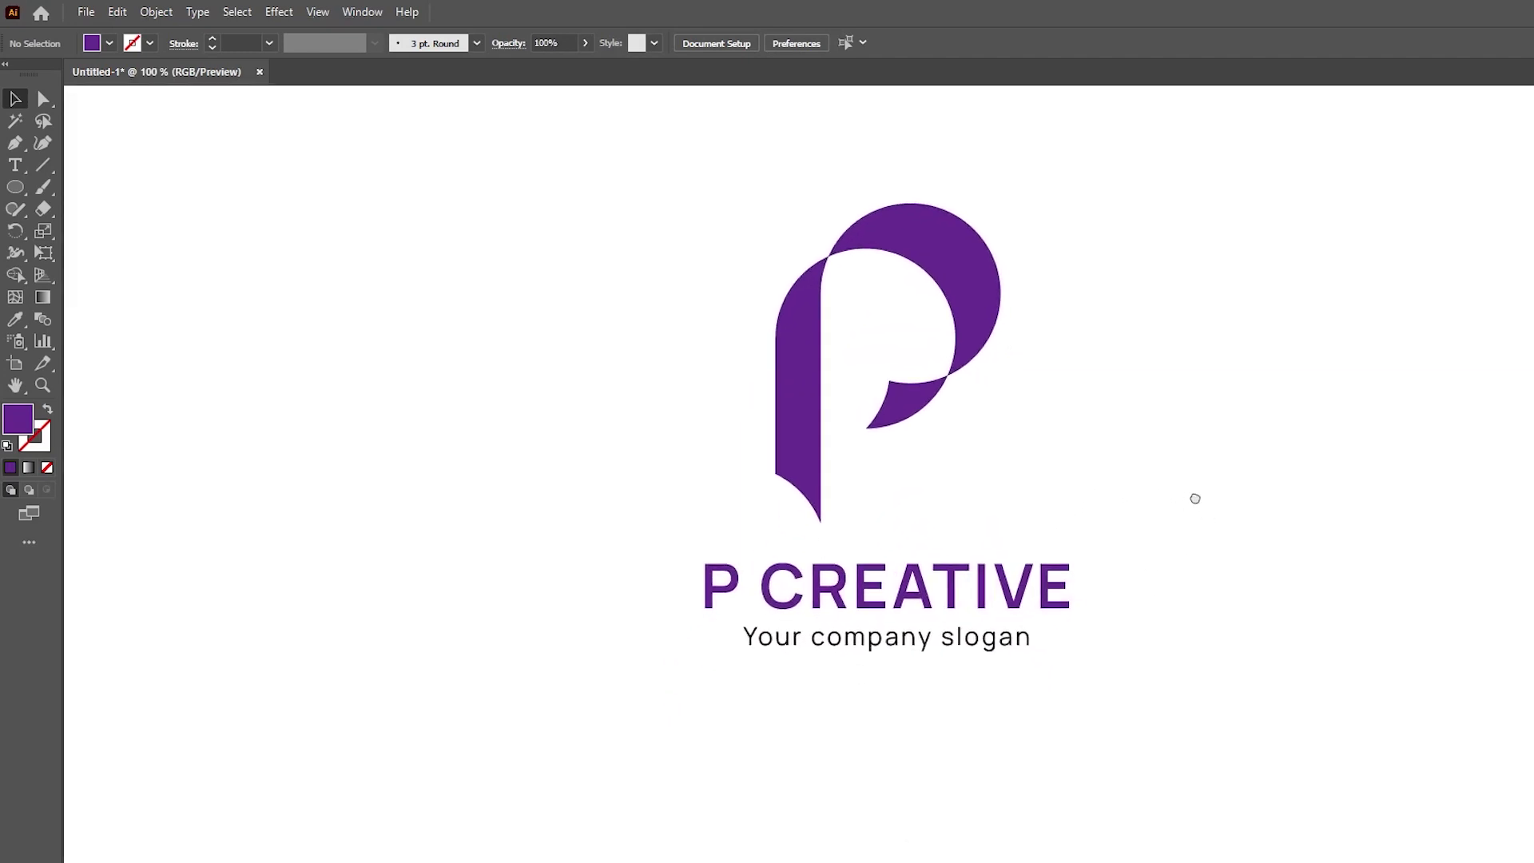
{"action": "key", "text": "ctrl+0"}
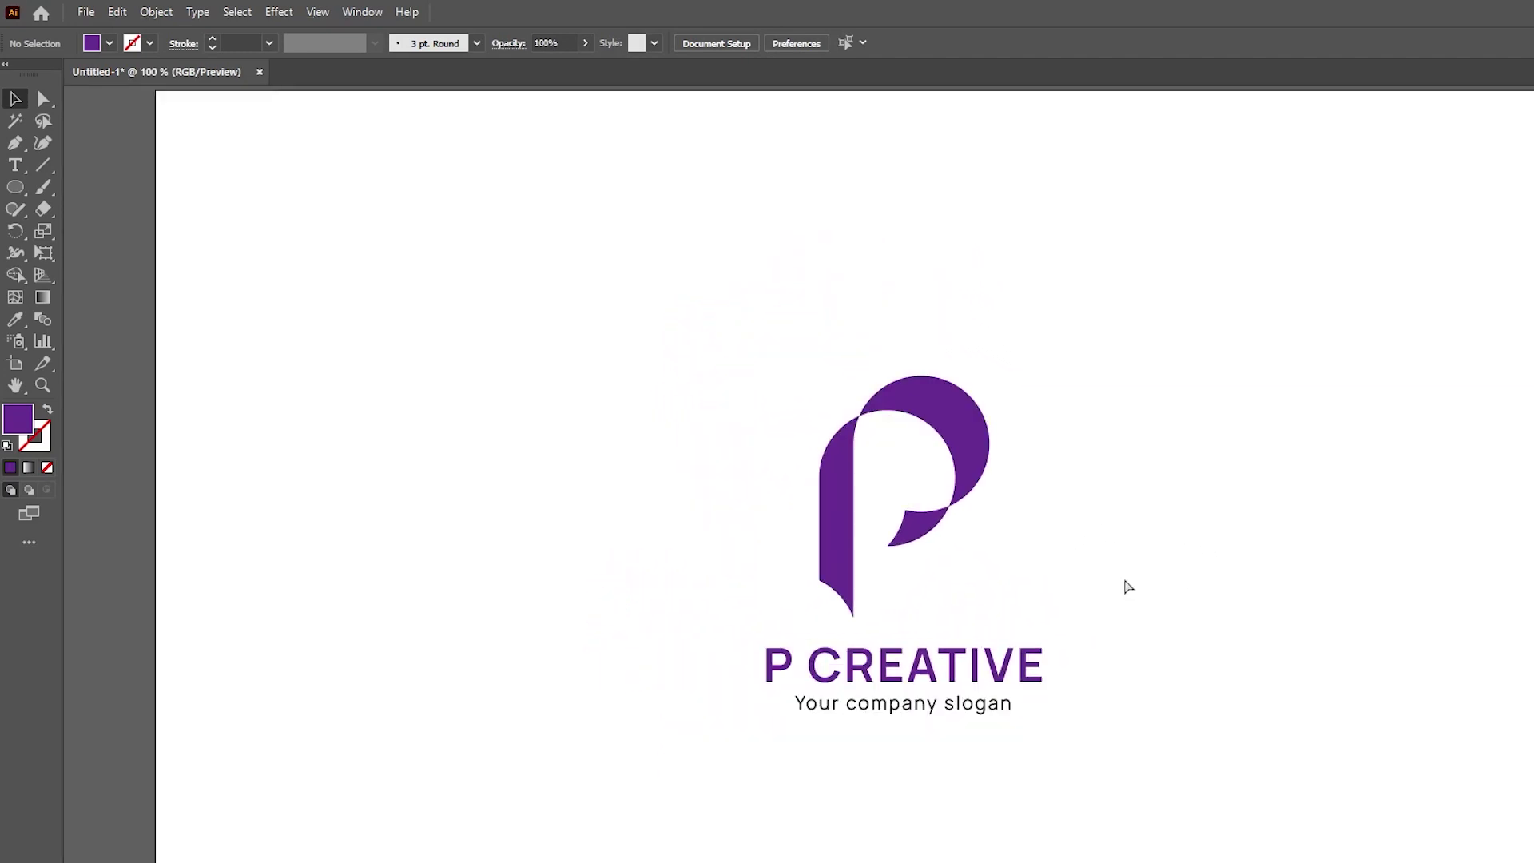